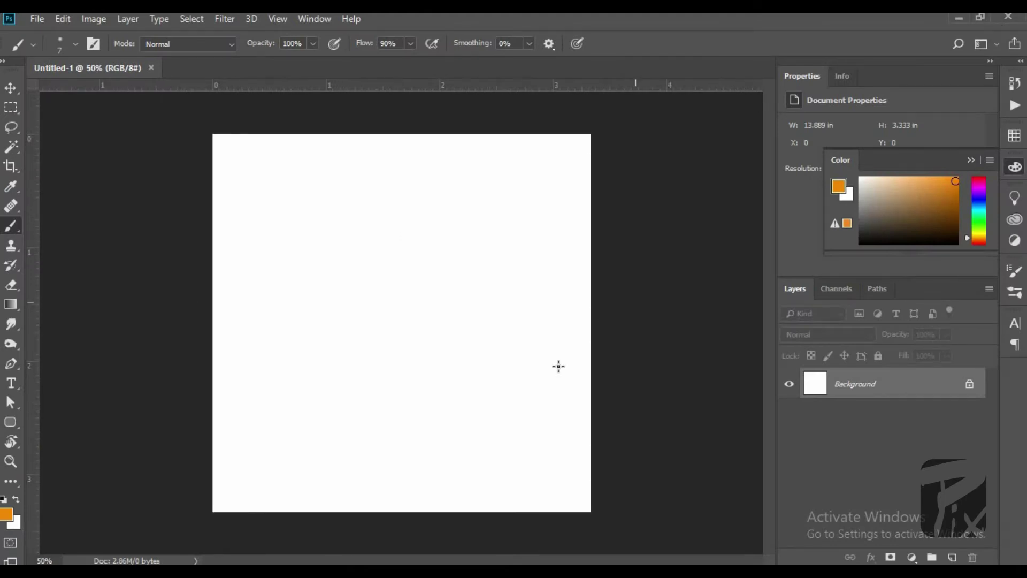
Step: Open the statue, starry sky and Earth pictures from the file browser as separate documents in Photoshop
{"action": "key", "text": "alt+Tab"}
{"action": "left_click_drag", "start_coordinate": [448, 346], "coordinate": [823, 372]}
{"action": "left_click_drag", "start_coordinate": [510, 75], "coordinate": [501, 65]}
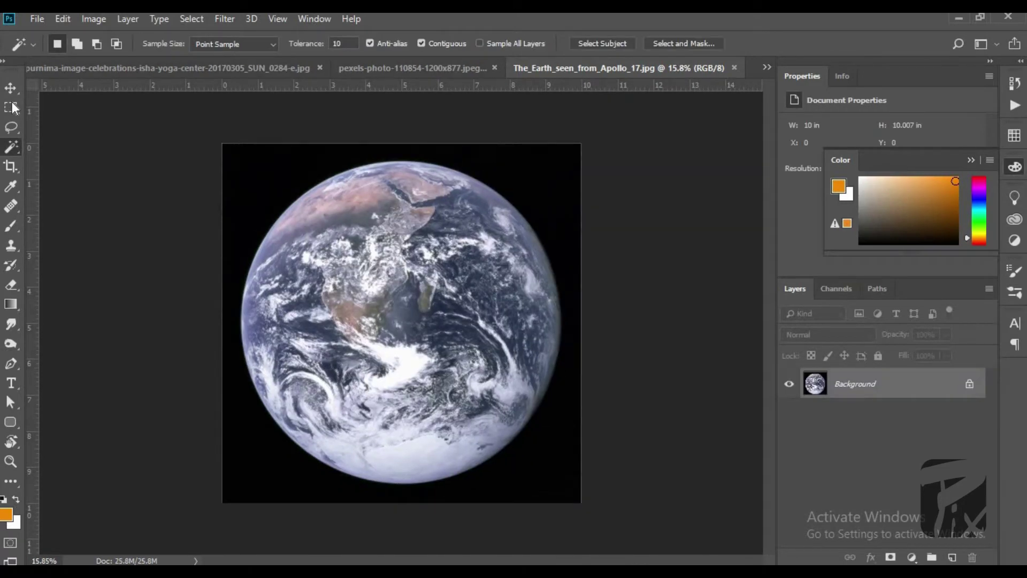
Step: Select the globe in the Earth picture with the Elliptical Marquee tool, fitting the ellipse closely to its edge
{"action": "right_click", "coordinate": [10, 107]}
{"action": "left_click", "coordinate": [91, 122]}
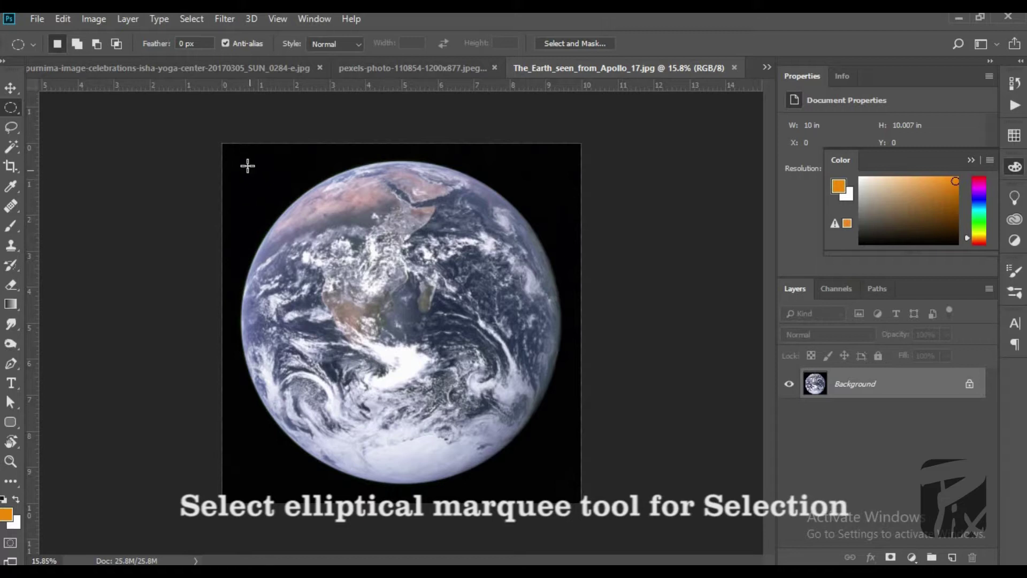
{"action": "left_click_drag", "start_coordinate": [595, 476], "coordinate": [593, 477]}
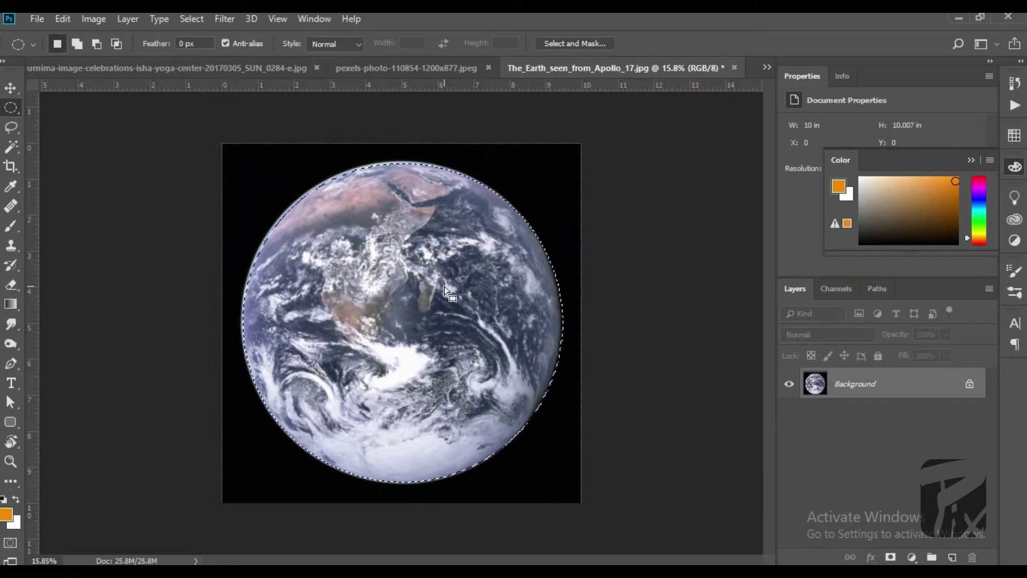
{"action": "key", "text": "Up"}
{"action": "key", "text": "Up"}
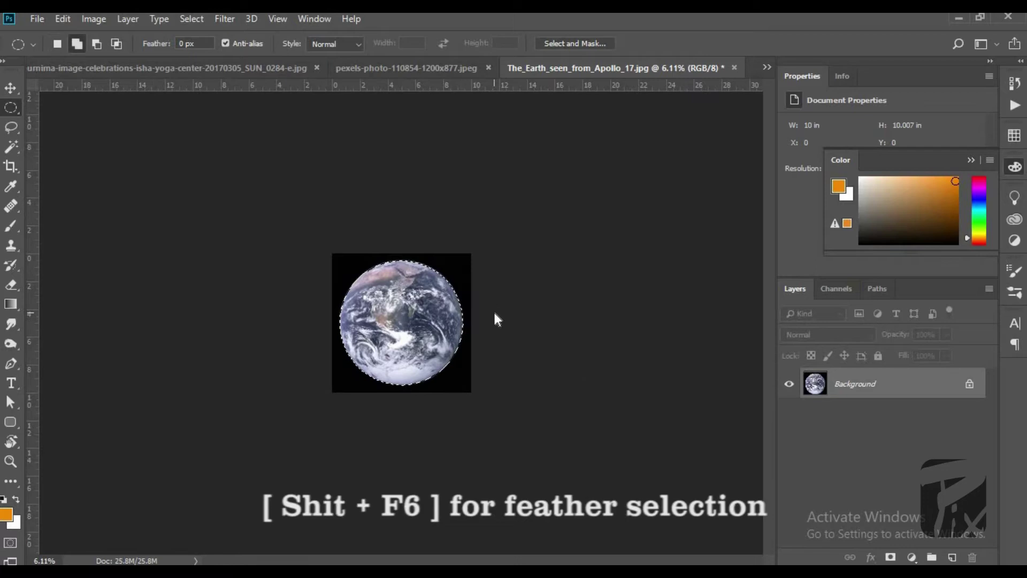
Step: Feather the globe selection by 0.5 pixels
{"action": "key", "text": "shift+F6"}
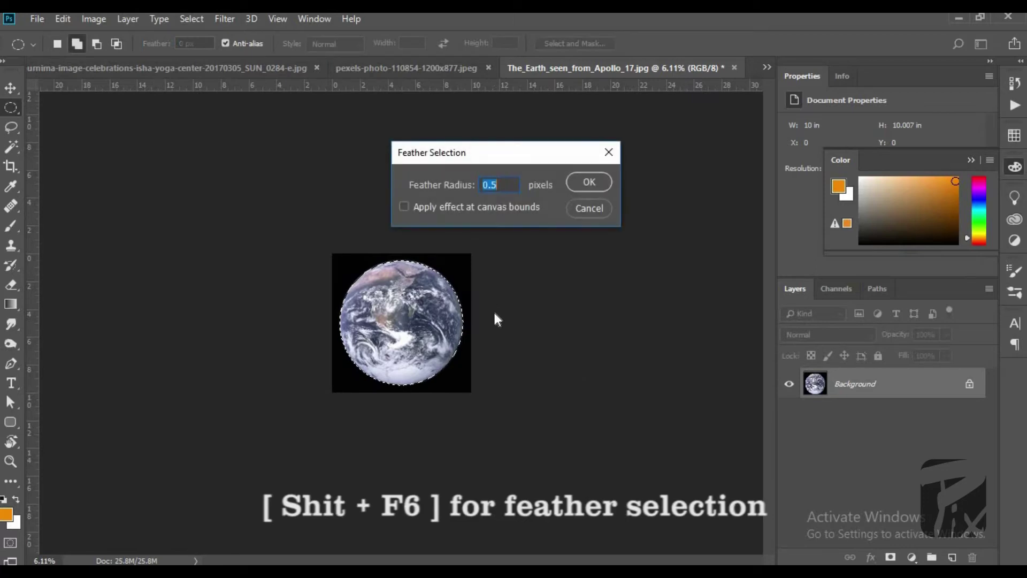
{"action": "key", "text": "Return"}
{"action": "scroll", "coordinate": [495, 312], "scroll_direction": "up", "scroll_amount": 2}
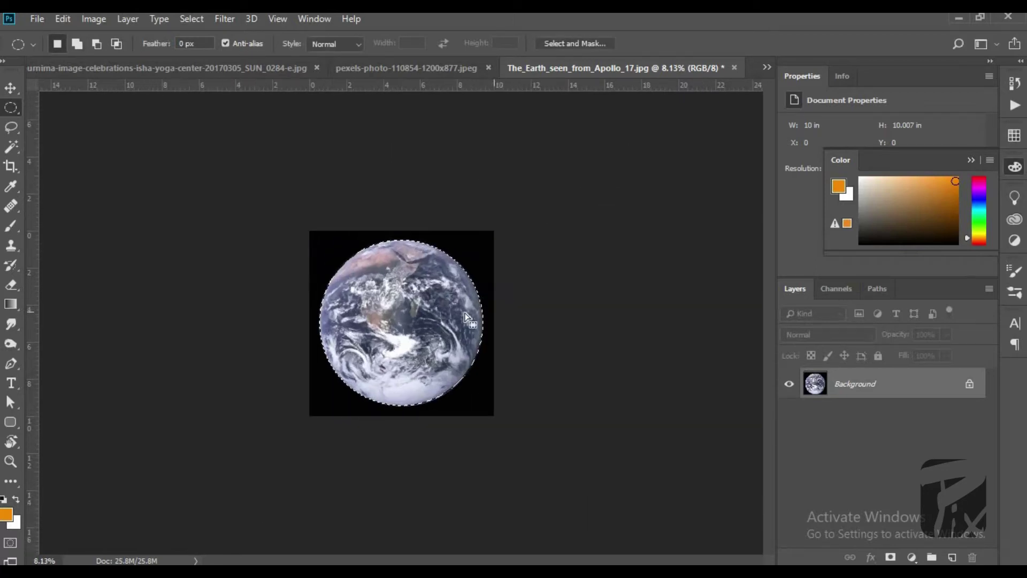
Step: Copy the selected globe into the Untitled-1 document and dock that document's floating window back with the other documents
{"action": "key", "text": "v"}
{"action": "left_click_drag", "start_coordinate": [428, 315], "coordinate": [367, 62]}
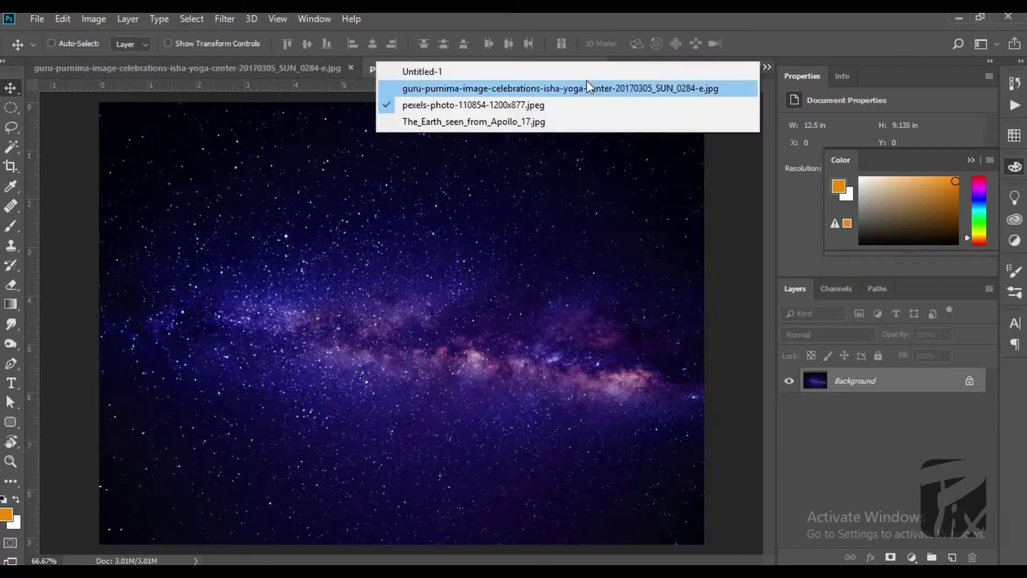
{"action": "left_click", "coordinate": [401, 68]}
{"action": "left_click_drag", "start_coordinate": [81, 68], "coordinate": [184, 122]}
{"action": "left_click", "coordinate": [667, 72]}
{"action": "left_click_drag", "start_coordinate": [436, 316], "coordinate": [276, 154]}
{"action": "left_click", "coordinate": [345, 113]}
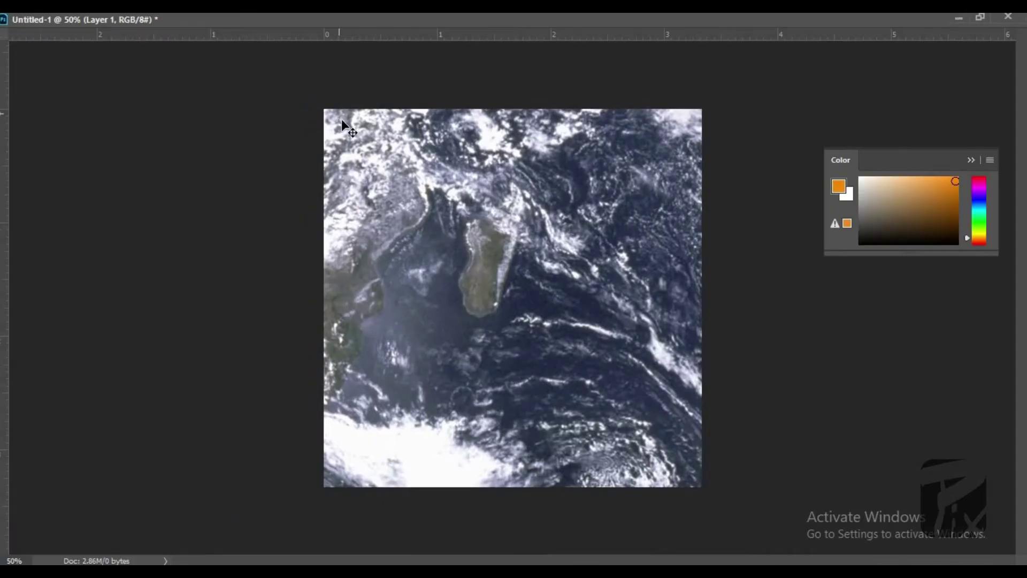
{"action": "left_click", "coordinate": [977, 20]}
{"action": "left_click_drag", "start_coordinate": [251, 112], "coordinate": [262, 68]}
Step: Convert the globe layer to a smart object
{"action": "scroll", "coordinate": [374, 208], "scroll_direction": "down", "scroll_amount": 4}
{"action": "right_click", "coordinate": [877, 391]}
{"action": "left_click", "coordinate": [744, 193]}
Step: Scale down and position the globe so its upper curve fills the lower part of the canvas
{"action": "key", "text": "ctrl+t"}
{"action": "scroll", "coordinate": [460, 301], "scroll_direction": "down", "scroll_amount": 4}
{"action": "left_click_drag", "start_coordinate": [246, 208], "coordinate": [354, 313]}
{"action": "key", "text": "ctrl+plus"}
{"action": "left_click_drag", "start_coordinate": [599, 311], "coordinate": [558, 349]}
{"action": "left_click_drag", "start_coordinate": [444, 385], "coordinate": [415, 387]}
{"action": "key", "text": "ctrl+plus"}
{"action": "left_click_drag", "start_coordinate": [638, 371], "coordinate": [659, 347]}
{"action": "left_click_drag", "start_coordinate": [559, 409], "coordinate": [558, 420]}
{"action": "scroll", "coordinate": [559, 420], "scroll_direction": "down", "scroll_amount": 4}
{"action": "key", "text": "Return"}
{"action": "scroll", "coordinate": [412, 420], "scroll_direction": "up", "scroll_amount": 6}
{"action": "scroll", "coordinate": [484, 362], "scroll_direction": "down", "scroll_amount": 4}
Step: Copy the starry sky picture into Untitled-1, place its layer beneath the globe and shift it down behind the Earth
{"action": "key", "text": "ctrl+shift+Tab"}
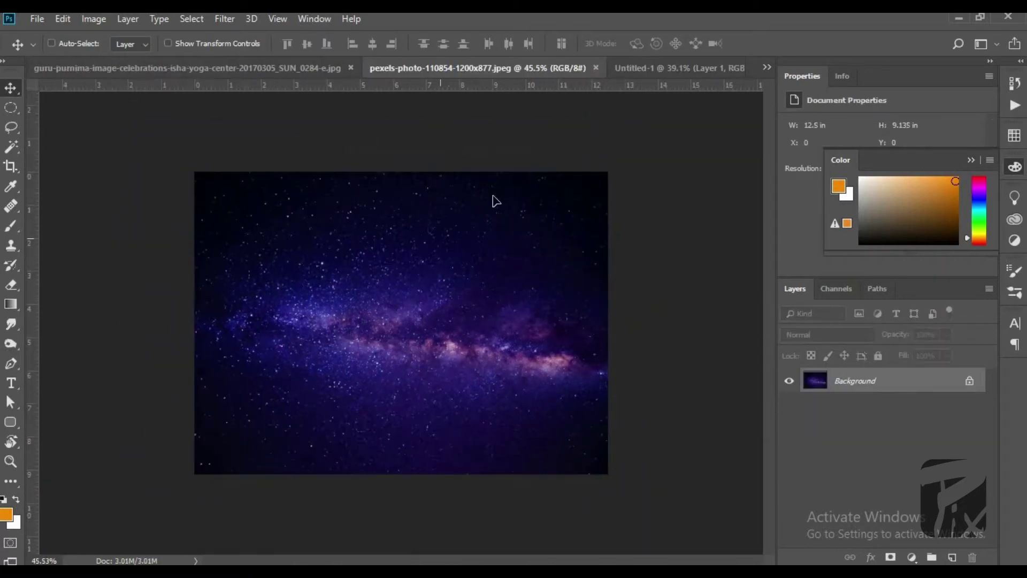
{"action": "left_click_drag", "start_coordinate": [636, 72], "coordinate": [525, 188]}
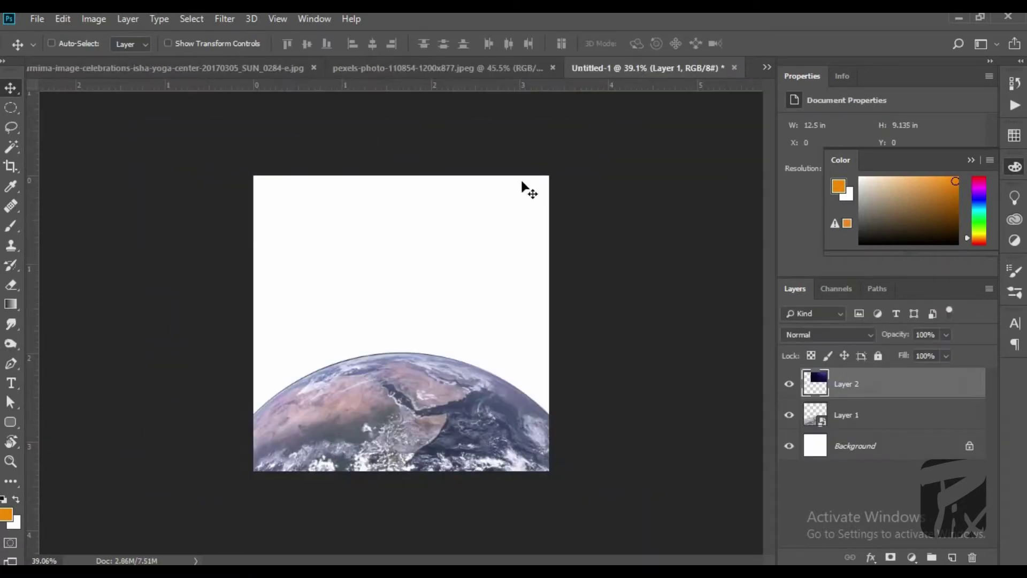
{"action": "left_click_drag", "start_coordinate": [473, 265], "coordinate": [350, 365]}
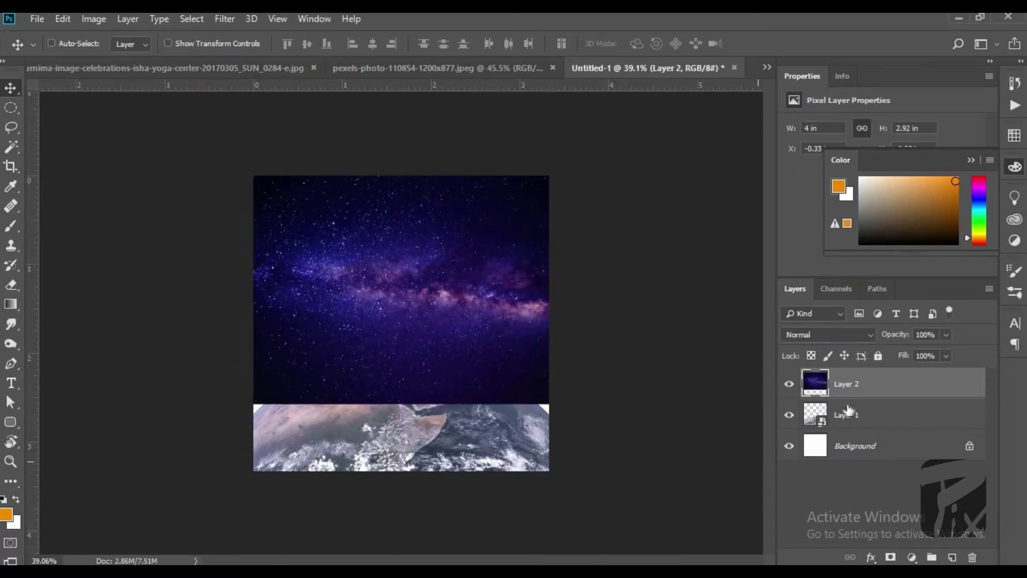
{"action": "left_click_drag", "start_coordinate": [849, 420], "coordinate": [851, 423]}
{"action": "left_click_drag", "start_coordinate": [333, 316], "coordinate": [314, 340]}
{"action": "key", "text": "ctrl"}
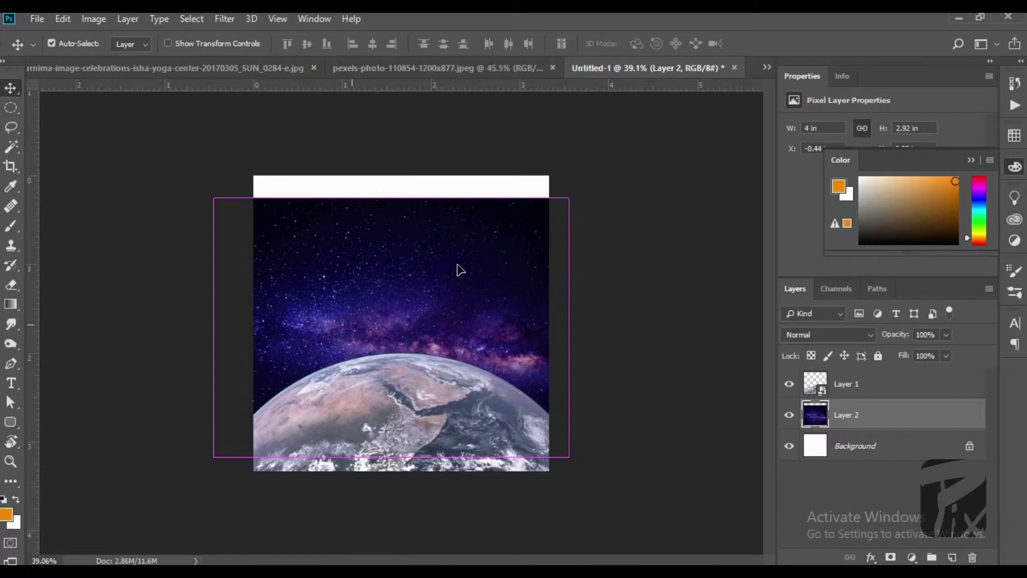
Step: Enlarge the starry sky to cover the whole canvas and close its source picture
{"action": "key", "text": "ctrl+t"}
{"action": "left_click_drag", "start_coordinate": [583, 180], "coordinate": [610, 157]}
{"action": "left_click_drag", "start_coordinate": [526, 256], "coordinate": [506, 266]}
{"action": "left_click_drag", "start_coordinate": [608, 169], "coordinate": [607, 170]}
{"action": "key", "text": "Return"}
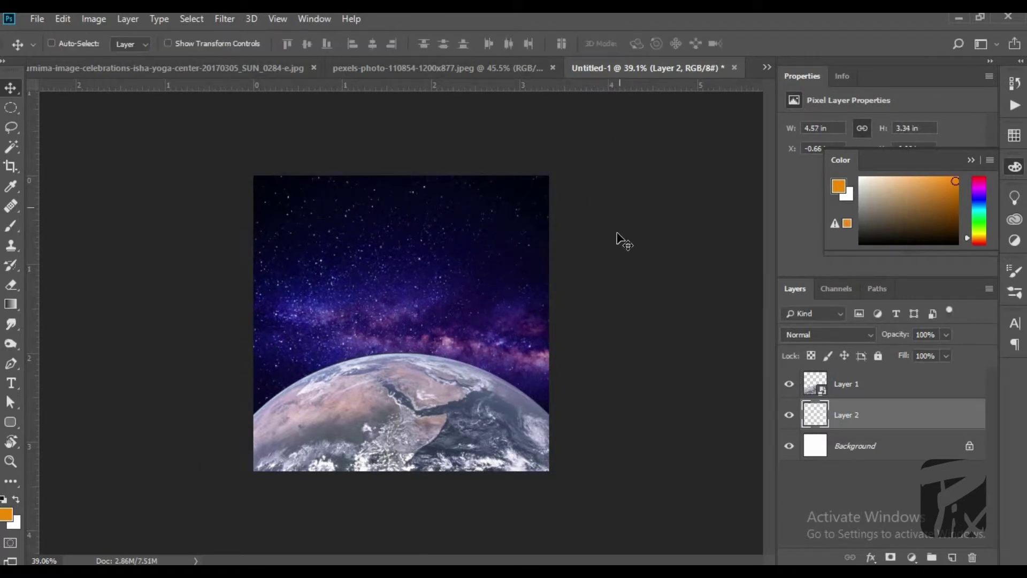
{"action": "middle_click", "coordinate": [407, 69]}
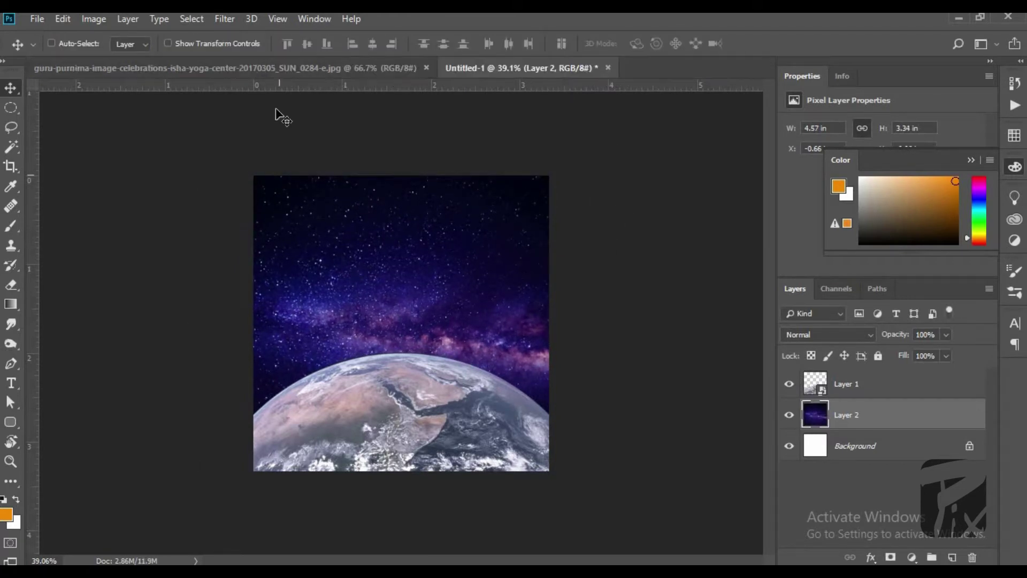
Step: Trace the outline of the statue and its crescent moon with the Pen tool and convert the path to a selection
{"action": "left_click", "coordinate": [274, 69]}
{"action": "scroll", "coordinate": [305, 396], "scroll_direction": "up", "scroll_amount": 5}
{"action": "key", "text": "p"}
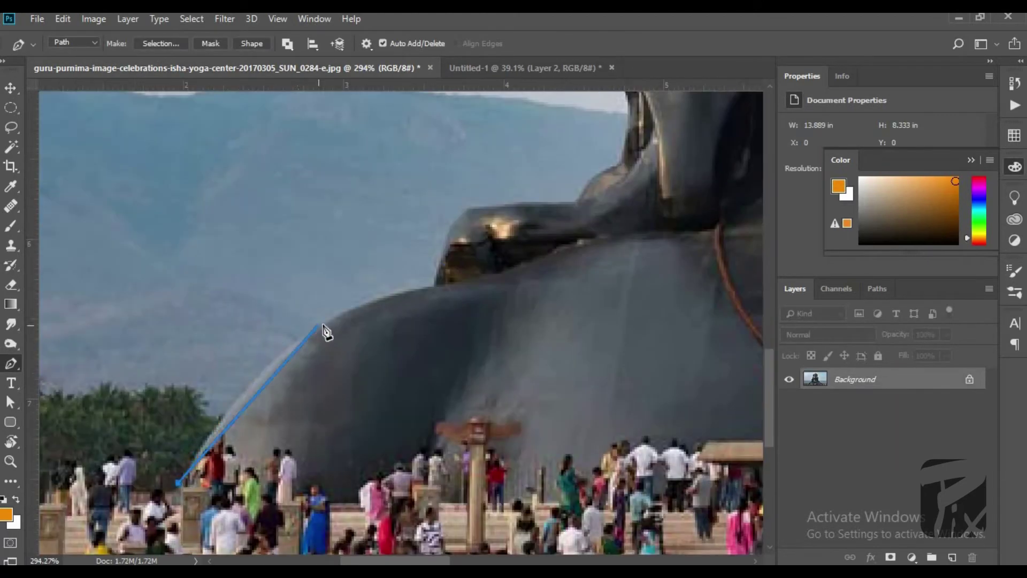
{"action": "left_click", "coordinate": [381, 333]}
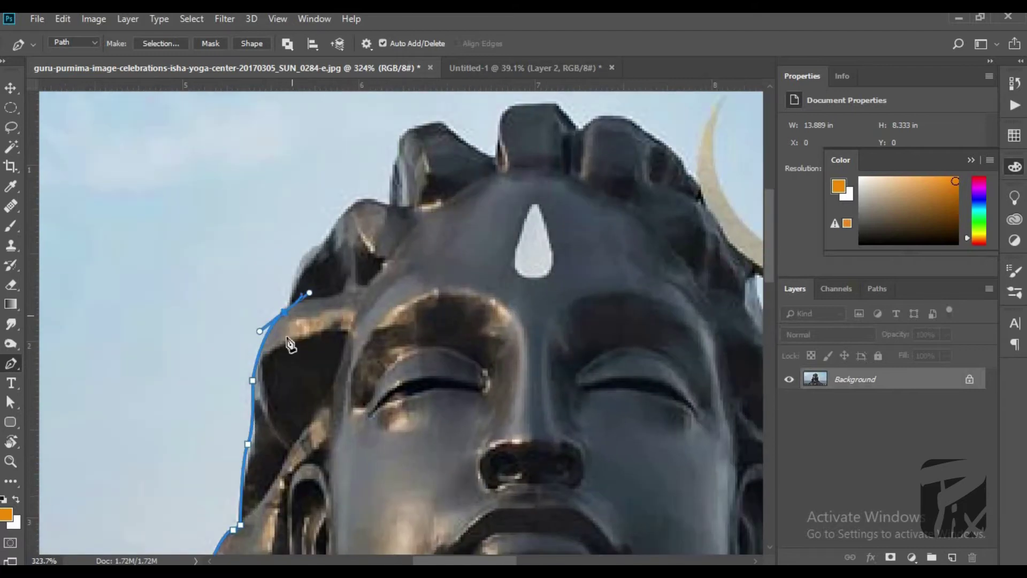
{"action": "left_click_drag", "start_coordinate": [280, 349], "coordinate": [292, 318]}
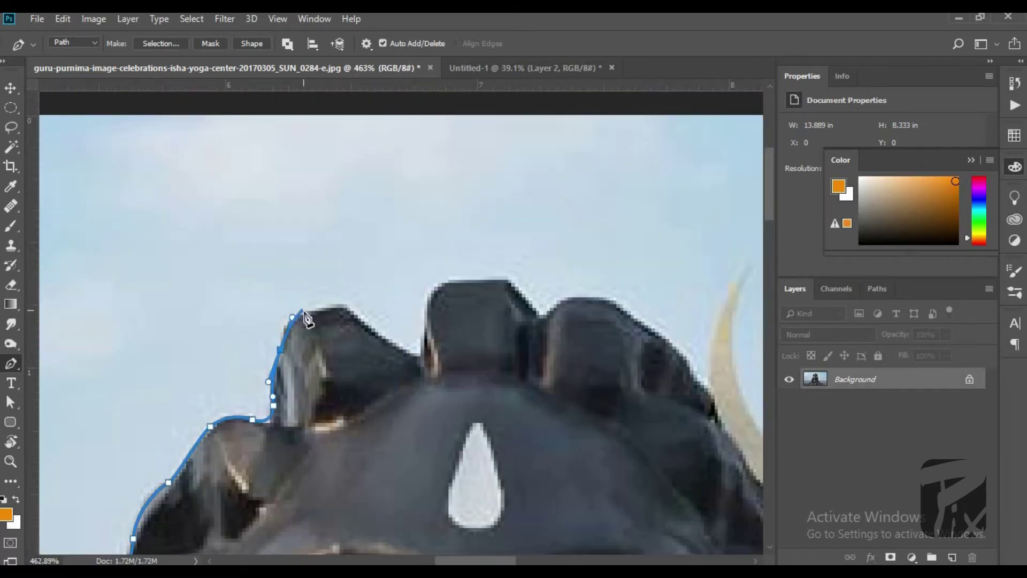
{"action": "left_click_drag", "start_coordinate": [373, 203], "coordinate": [388, 203]}
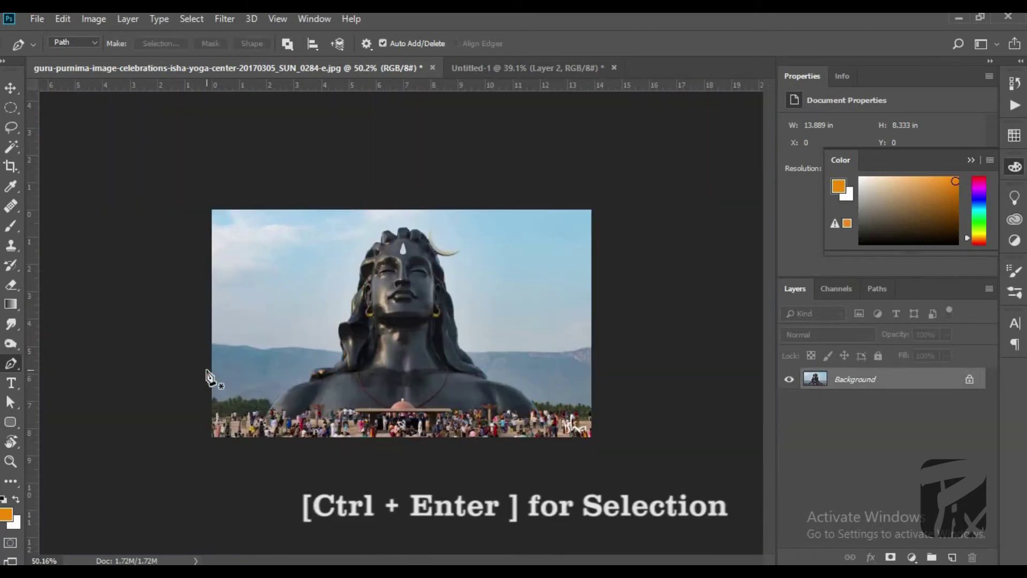
{"action": "key", "text": "ctrl+Return"}
Step: Copy the selected statue into Untitled-1 and scale it up, centred behind the globe
{"action": "key", "text": "v"}
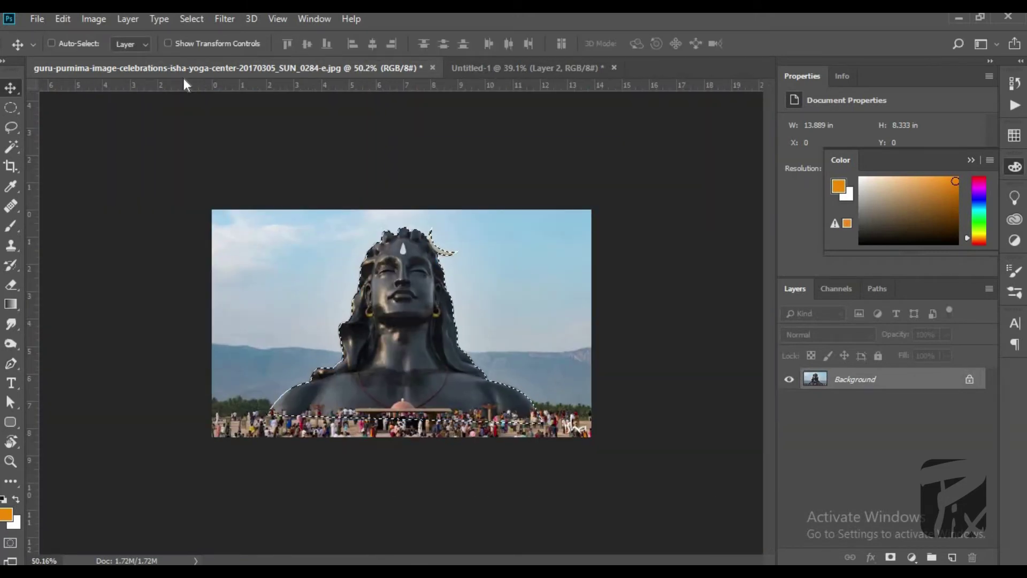
{"action": "left_click_drag", "start_coordinate": [427, 277], "coordinate": [371, 297]}
{"action": "key", "text": "ctrl+t"}
{"action": "left_click_drag", "start_coordinate": [464, 269], "coordinate": [555, 203]}
{"action": "left_click_drag", "start_coordinate": [467, 239], "coordinate": [464, 213]}
{"action": "left_click_drag", "start_coordinate": [484, 327], "coordinate": [486, 343]}
{"action": "key", "text": "Return"}
{"action": "left_click", "coordinate": [836, 446]}
{"action": "key", "text": "ctrl+t"}
{"action": "scroll", "coordinate": [282, 342], "scroll_direction": "down", "scroll_amount": 2}
{"action": "key", "text": "Return"}
Step: Transform the globe layer again so the Earth's curve spans the canvas width and covers the statue's base
{"action": "left_click", "coordinate": [858, 386]}
{"action": "key", "text": "ctrl+t"}
{"action": "key", "text": "ctrl+0"}
{"action": "left_click_drag", "start_coordinate": [499, 334], "coordinate": [512, 324]}
{"action": "left_click_drag", "start_coordinate": [420, 361], "coordinate": [420, 389]}
{"action": "key", "text": "Return"}
{"action": "key", "text": "ctrl+t"}
{"action": "scroll", "coordinate": [562, 353], "scroll_direction": "up", "scroll_amount": 5}
{"action": "left_click_drag", "start_coordinate": [634, 380], "coordinate": [677, 360]}
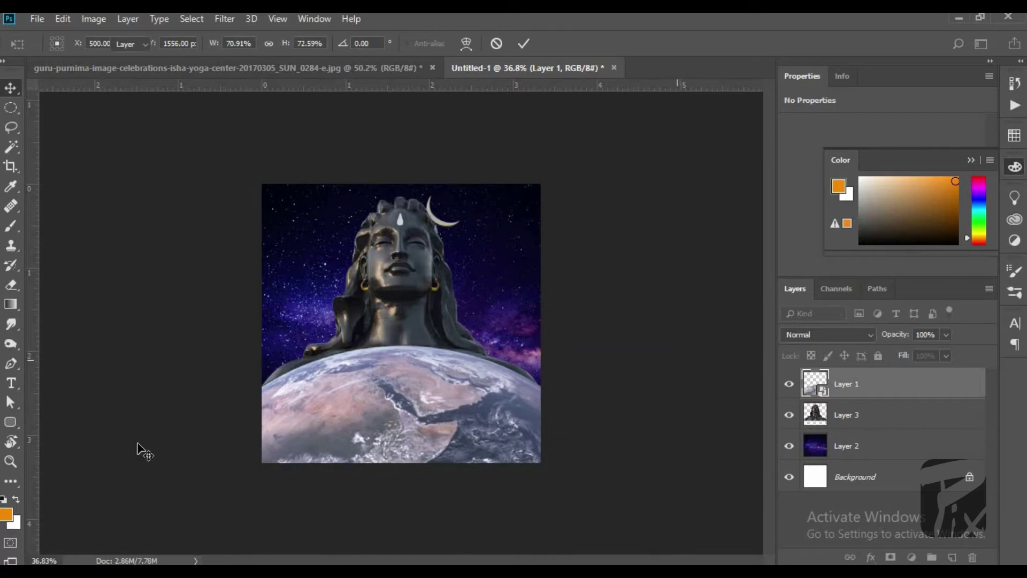
{"action": "key", "text": "Return"}
{"action": "scroll", "coordinate": [259, 371], "scroll_direction": "up", "scroll_amount": 9}
{"action": "scroll", "coordinate": [268, 373], "scroll_direction": "down", "scroll_amount": 9}
{"action": "scroll", "coordinate": [313, 384], "scroll_direction": "up", "scroll_amount": 3}
{"action": "scroll", "coordinate": [321, 387], "scroll_direction": "down", "scroll_amount": 3}
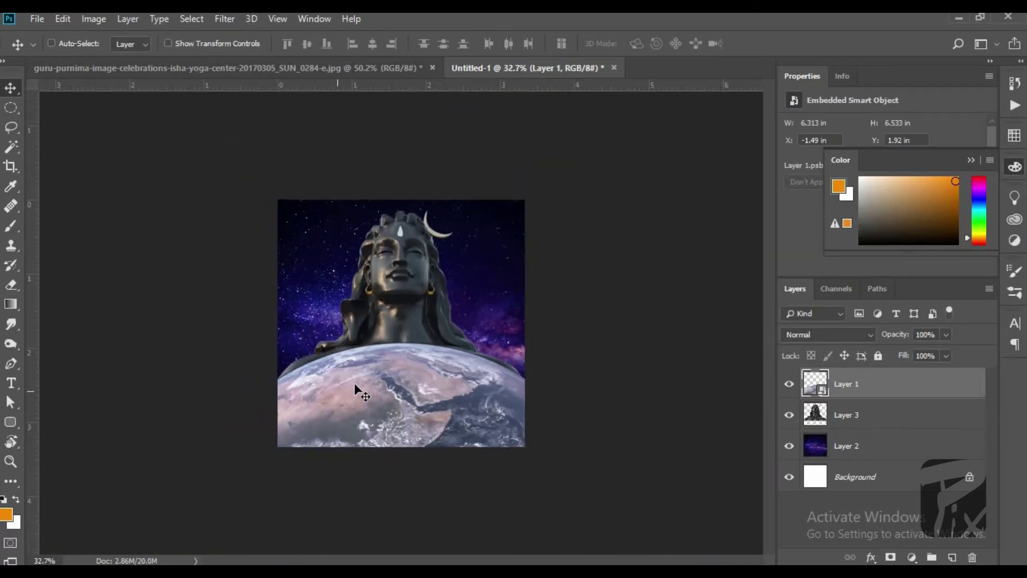
Step: Convert the starry sky and statue layers to smart objects
{"action": "scroll", "coordinate": [337, 393], "scroll_direction": "up", "scroll_amount": 3}
{"action": "right_click", "coordinate": [847, 416]}
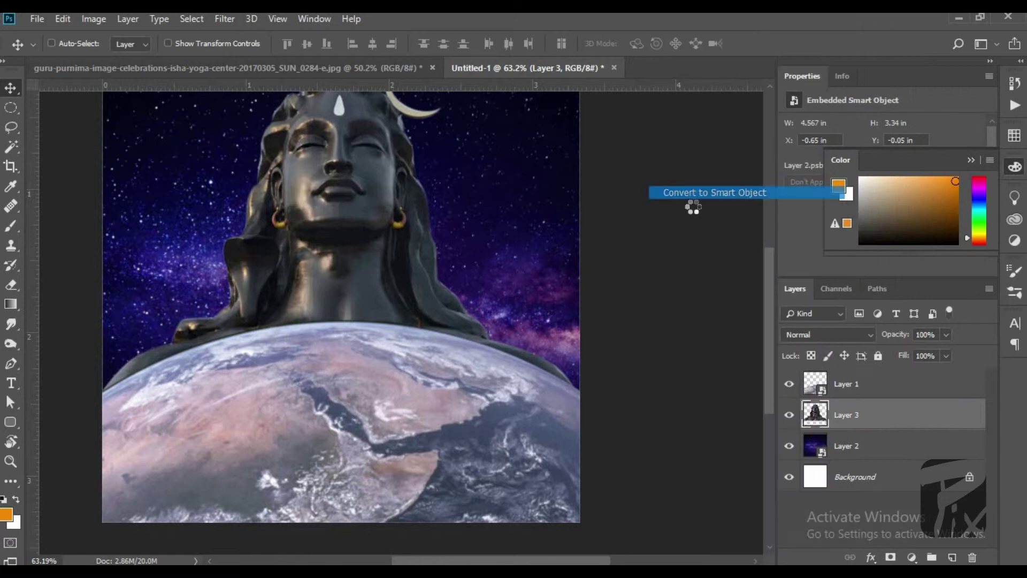
{"action": "left_click", "coordinate": [698, 194]}
{"action": "scroll", "coordinate": [536, 364], "scroll_direction": "down", "scroll_amount": 2}
{"action": "scroll", "coordinate": [532, 482], "scroll_direction": "up", "scroll_amount": 3}
{"action": "scroll", "coordinate": [533, 487], "scroll_direction": "down", "scroll_amount": 1}
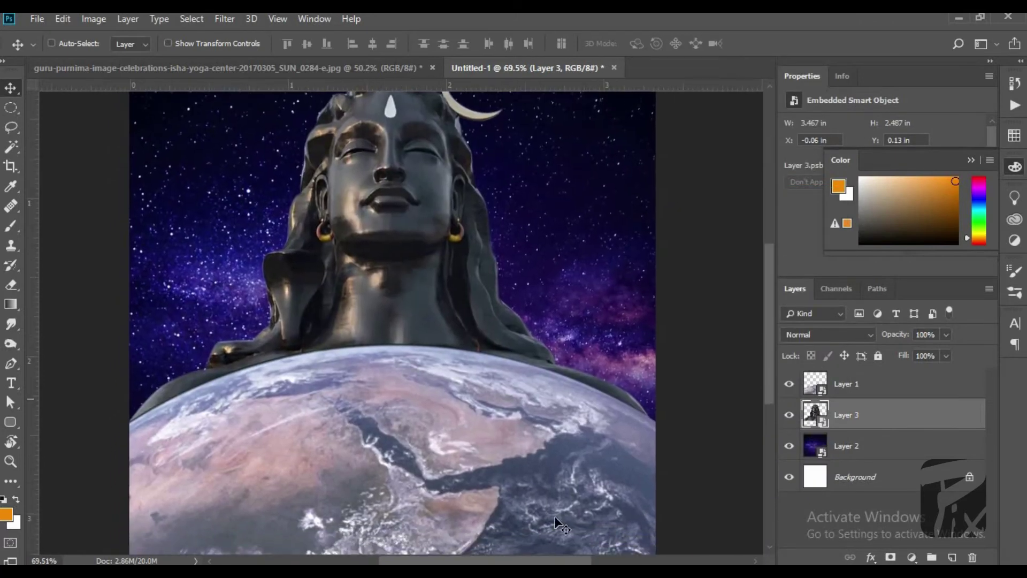
{"action": "scroll", "coordinate": [458, 391], "scroll_direction": "down", "scroll_amount": 3}
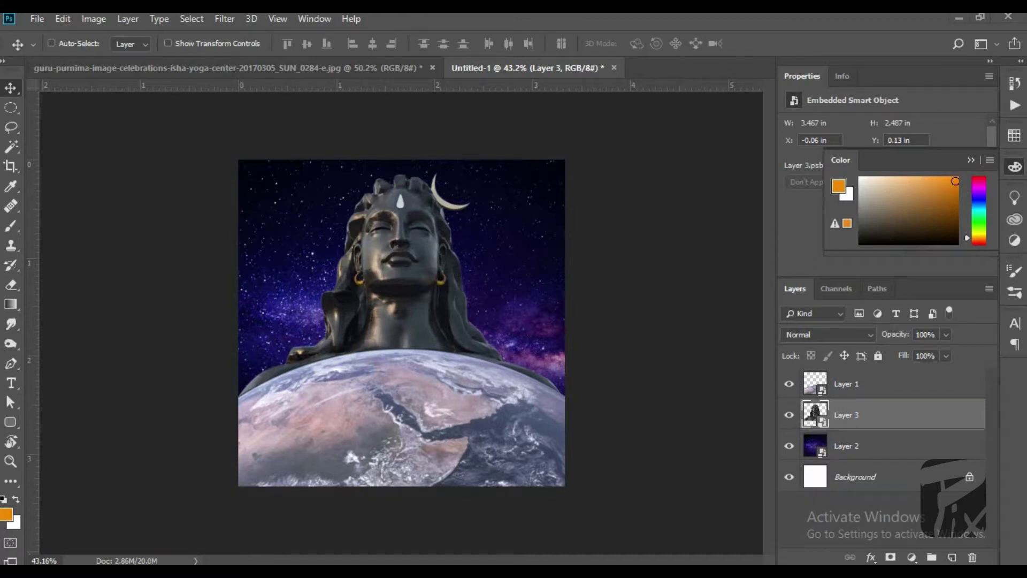
{"action": "scroll", "coordinate": [502, 387], "scroll_direction": "up", "scroll_amount": 1}
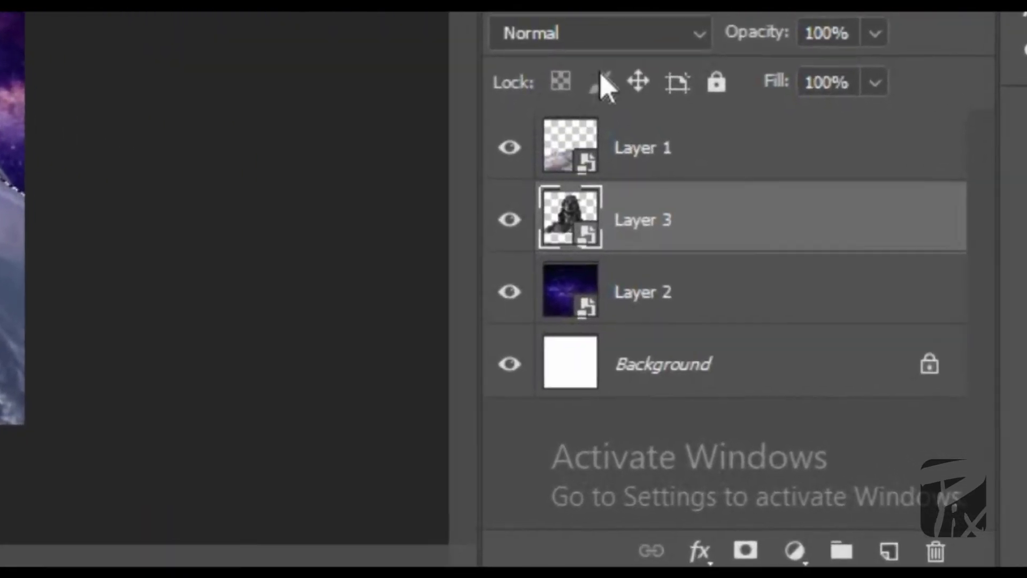
Step: Add a Brightness/Contrast adjustment masked to the globe above its layer, with brightness 19 and contrast 62
{"action": "left_click", "coordinate": [647, 220], "text": "ctrl"}
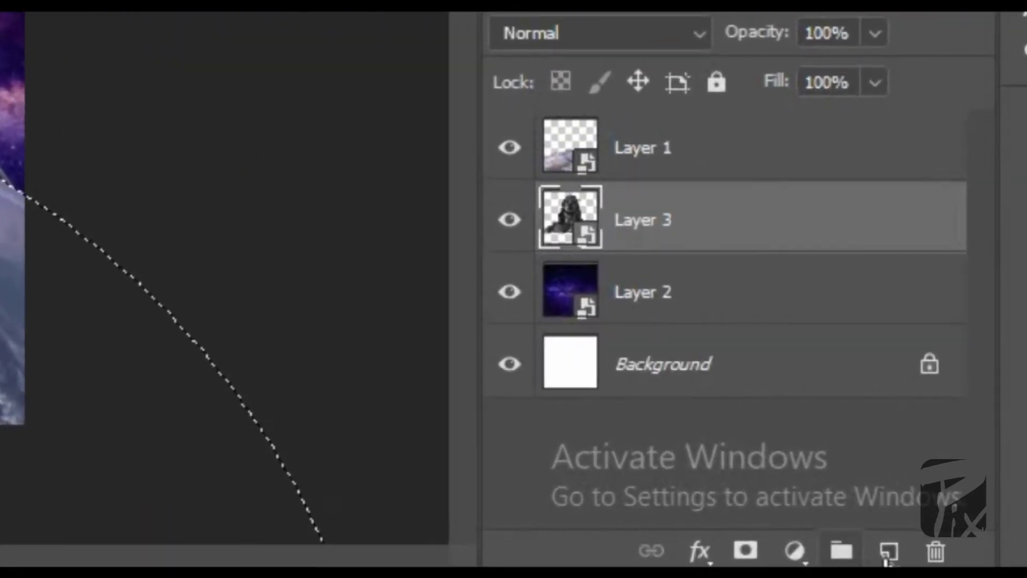
{"action": "left_click", "coordinate": [725, 227]}
{"action": "left_click", "coordinate": [795, 551]}
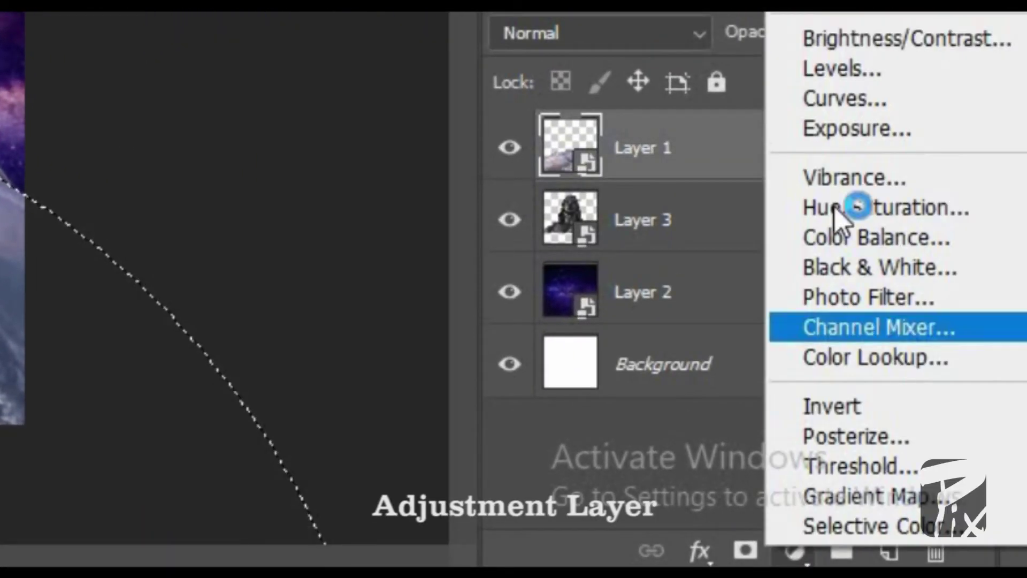
{"action": "left_click", "coordinate": [867, 36]}
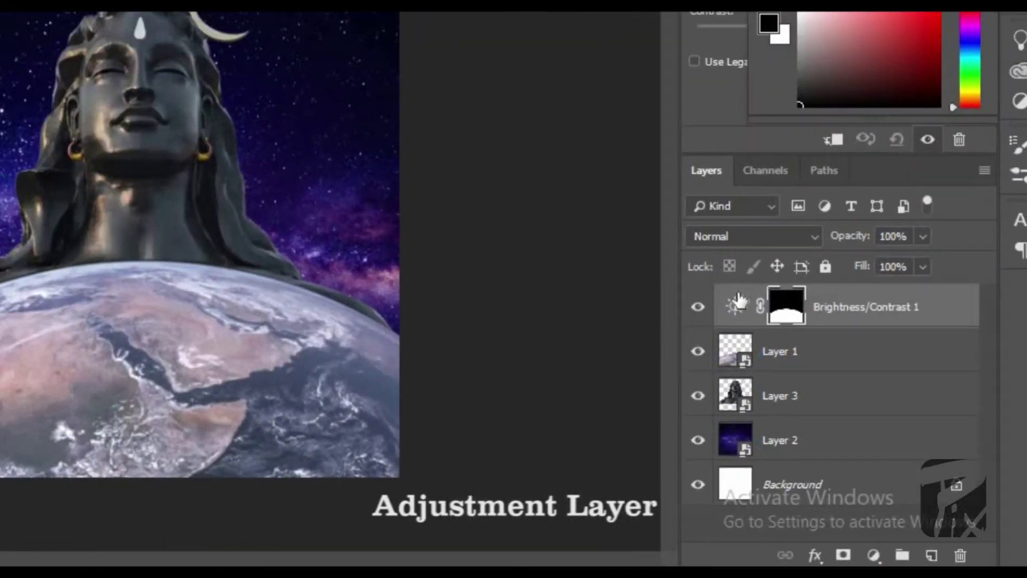
{"action": "left_click", "coordinate": [728, 175]}
{"action": "left_click_drag", "start_coordinate": [900, 162], "coordinate": [938, 210]}
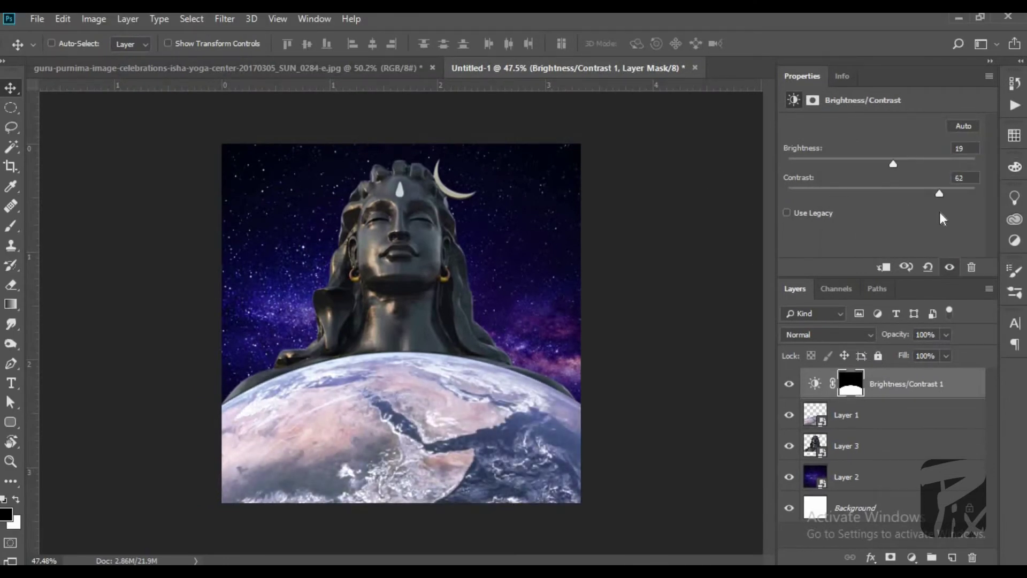
Step: Add a Brightness/Contrast adjustment masked to the statue above its layer, with brightness 72 and contrast 49
{"action": "left_click", "coordinate": [809, 446], "text": "ctrl"}
{"action": "left_click", "coordinate": [856, 447]}
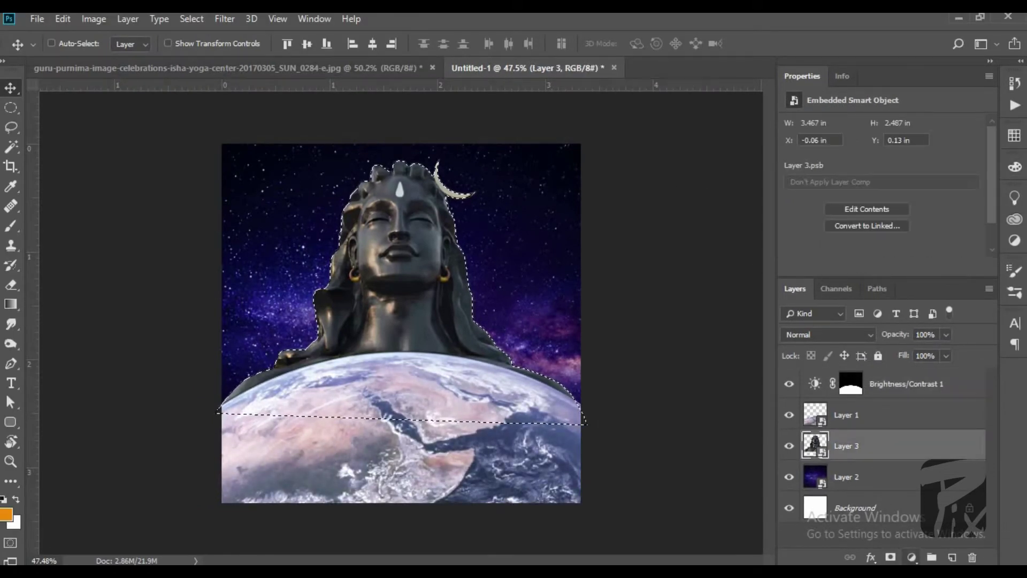
{"action": "left_click", "coordinate": [911, 558]}
{"action": "left_click", "coordinate": [934, 342]}
{"action": "left_click_drag", "start_coordinate": [883, 161], "coordinate": [927, 165]}
{"action": "left_click_drag", "start_coordinate": [882, 194], "coordinate": [930, 217]}
{"action": "scroll", "coordinate": [532, 269], "scroll_direction": "down", "scroll_amount": 4}
{"action": "scroll", "coordinate": [481, 278], "scroll_direction": "up", "scroll_amount": 6}
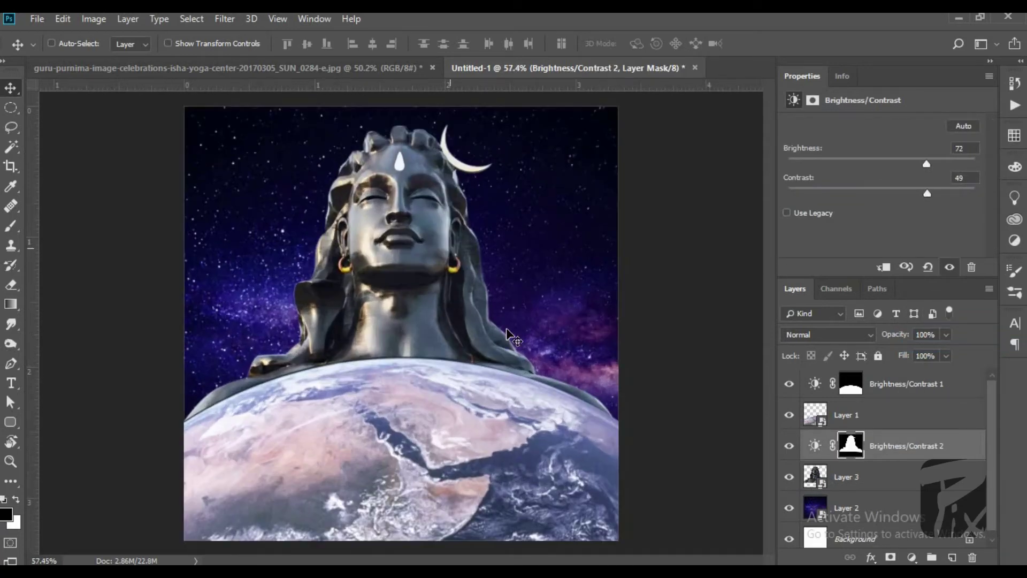
{"action": "scroll", "coordinate": [464, 280], "scroll_direction": "down", "scroll_amount": 2}
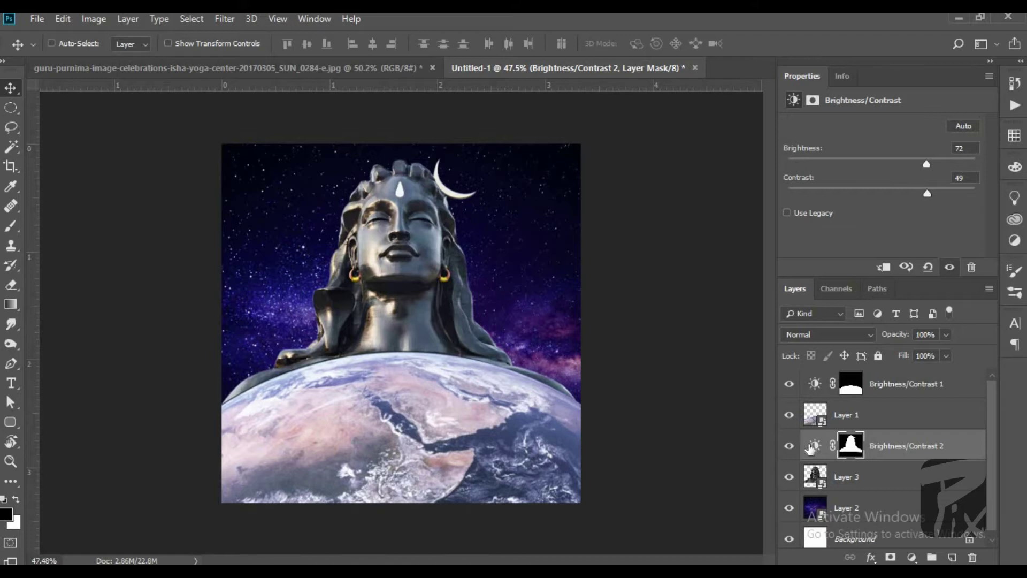
Step: Lower the brightness of the statue's adjustment and set the contrast of the globe's adjustment to 43
{"action": "left_click_drag", "start_coordinate": [927, 163], "coordinate": [898, 168]}
{"action": "left_click", "coordinate": [913, 380]}
{"action": "scroll", "coordinate": [601, 274], "scroll_direction": "down", "scroll_amount": 1}
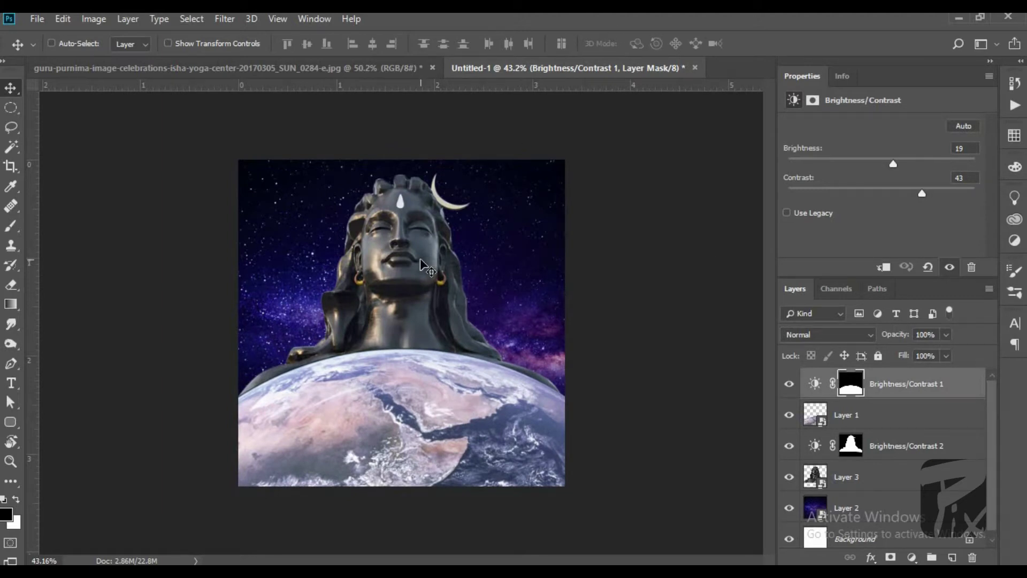
{"action": "scroll", "coordinate": [421, 266], "scroll_direction": "down", "scroll_amount": 1}
{"action": "right_click", "coordinate": [864, 423]}
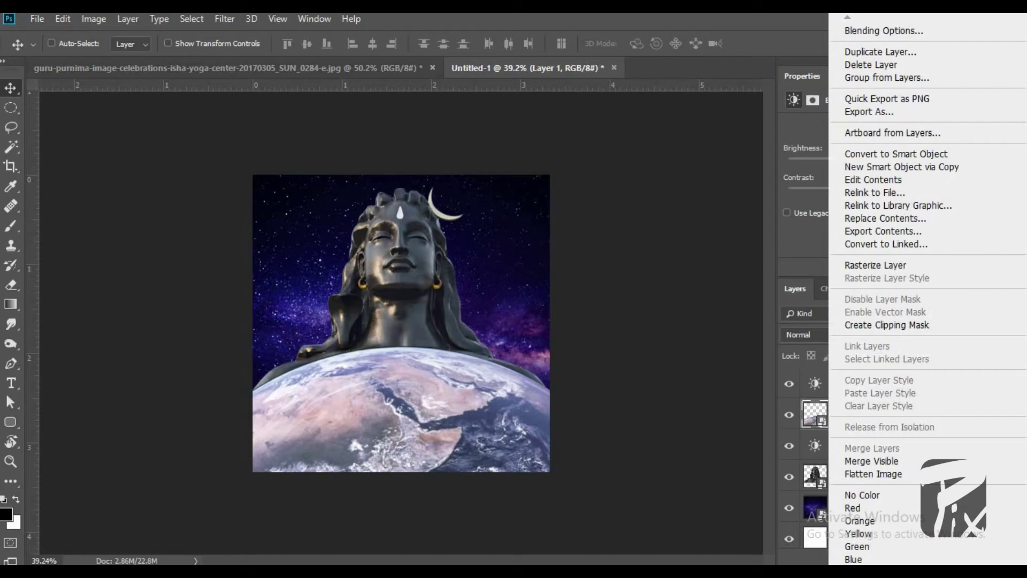
{"action": "left_click", "coordinate": [704, 103]}
{"action": "scroll", "coordinate": [676, 167], "scroll_direction": "up", "scroll_amount": 4}
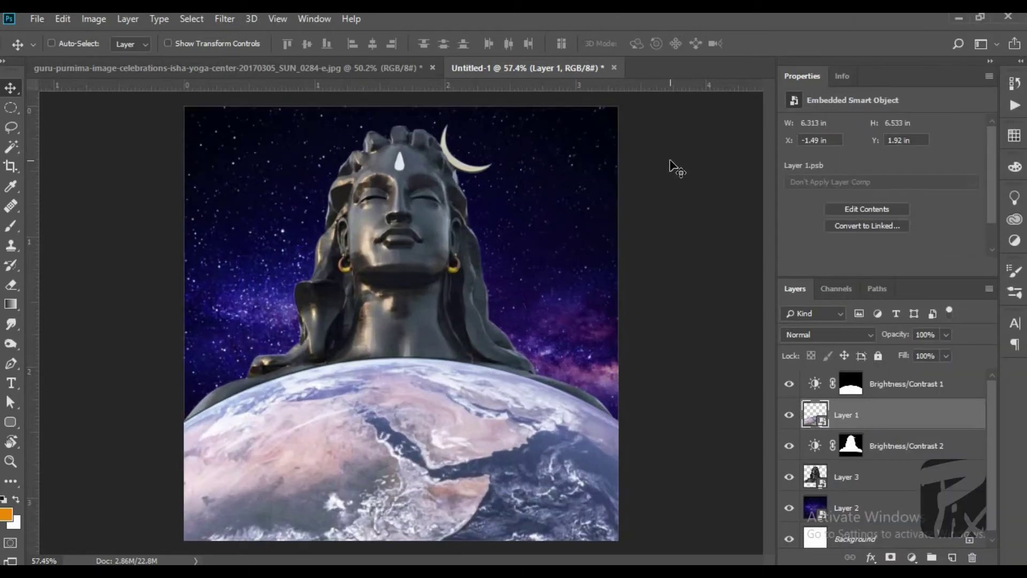
Step: Add a Hue/Saturation adjustment above all layers with hue +4, saturation +35 and lightness -17
{"action": "left_click", "coordinate": [917, 397]}
{"action": "left_click", "coordinate": [912, 557]}
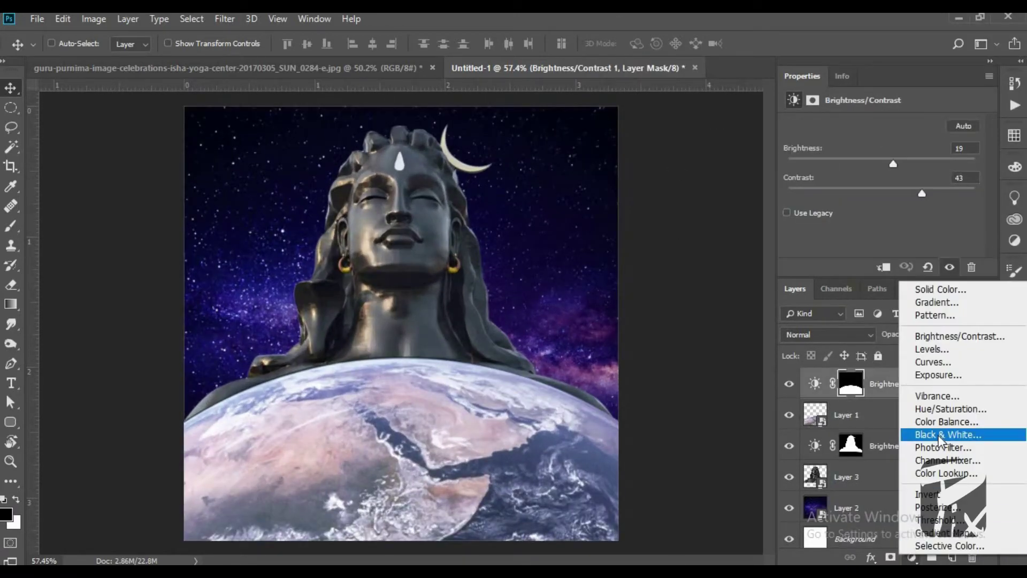
{"action": "left_click", "coordinate": [937, 409]}
{"action": "left_click_drag", "start_coordinate": [882, 181], "coordinate": [908, 181]}
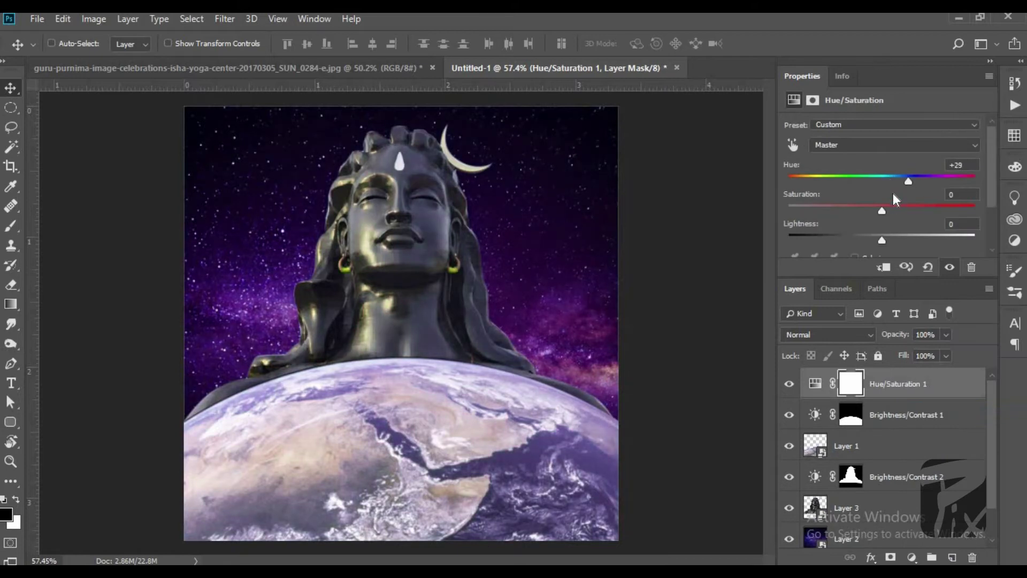
{"action": "left_click", "coordinate": [887, 177]}
{"action": "left_click_drag", "start_coordinate": [882, 239], "coordinate": [915, 208]}
{"action": "scroll", "coordinate": [401, 323], "scroll_direction": "down", "scroll_amount": 5}
{"action": "scroll", "coordinate": [401, 324], "scroll_direction": "up", "scroll_amount": 1}
Step: Choose the 606 px cloud-shaped brush tip for the Brush tool
{"action": "left_click", "coordinate": [11, 225]}
{"action": "right_click", "coordinate": [345, 317]}
{"action": "scroll", "coordinate": [458, 497], "scroll_direction": "down", "scroll_amount": 10}
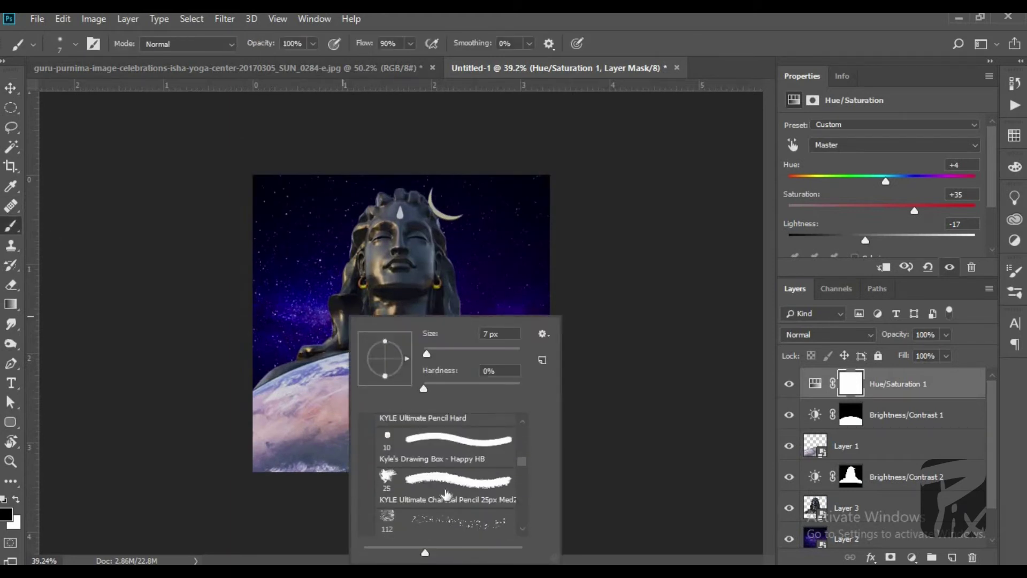
{"action": "double_click", "coordinate": [457, 503]}
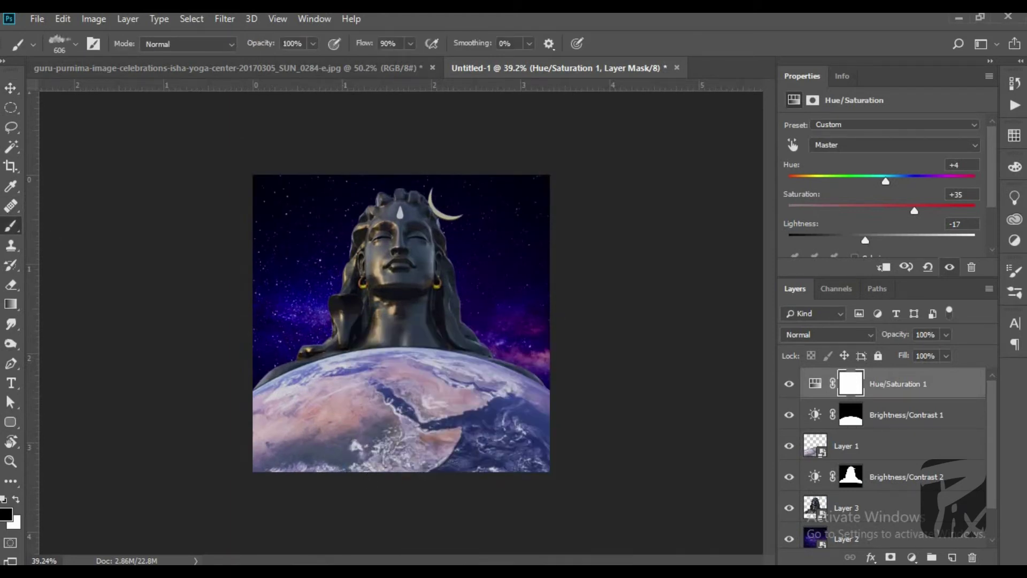
Step: Paint white clouds across the globe on a new top layer, enlarging the cloud brush to 1000 px
{"action": "left_click", "coordinate": [953, 558]}
{"action": "key", "text": "d"}
{"action": "key", "text": "bracketright"}
{"action": "key", "text": "bracketright"}
{"action": "key", "text": "bracketright"}
{"action": "key", "text": "bracketright"}
{"action": "key", "text": "x"}
{"action": "left_click", "coordinate": [362, 423]}
{"action": "left_click", "coordinate": [321, 428]}
{"action": "left_click", "coordinate": [487, 506]}
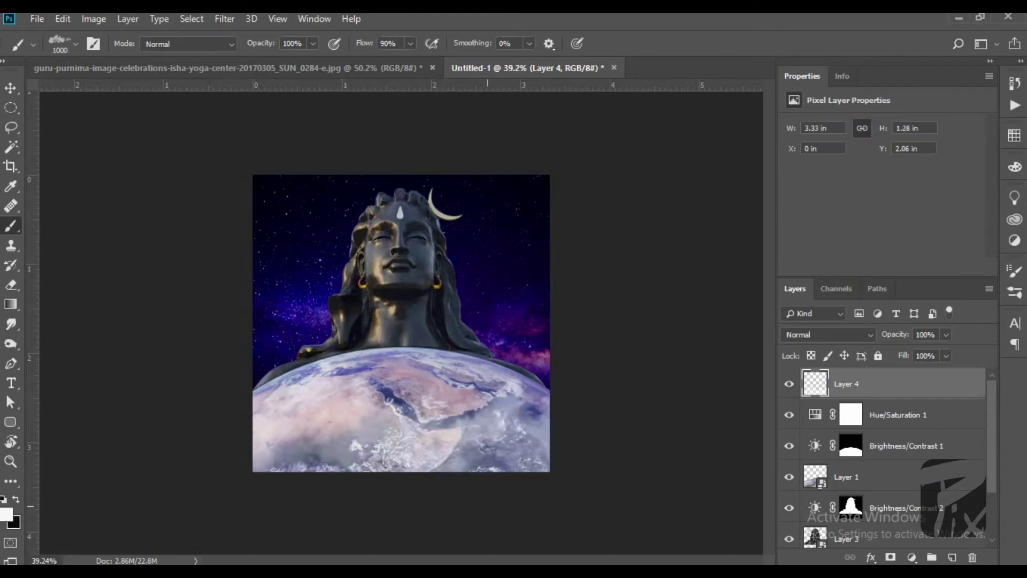
{"action": "left_click_drag", "start_coordinate": [487, 506], "coordinate": [507, 491]}
{"action": "key", "text": "ctrl+z"}
{"action": "key", "text": "ctrl+equal"}
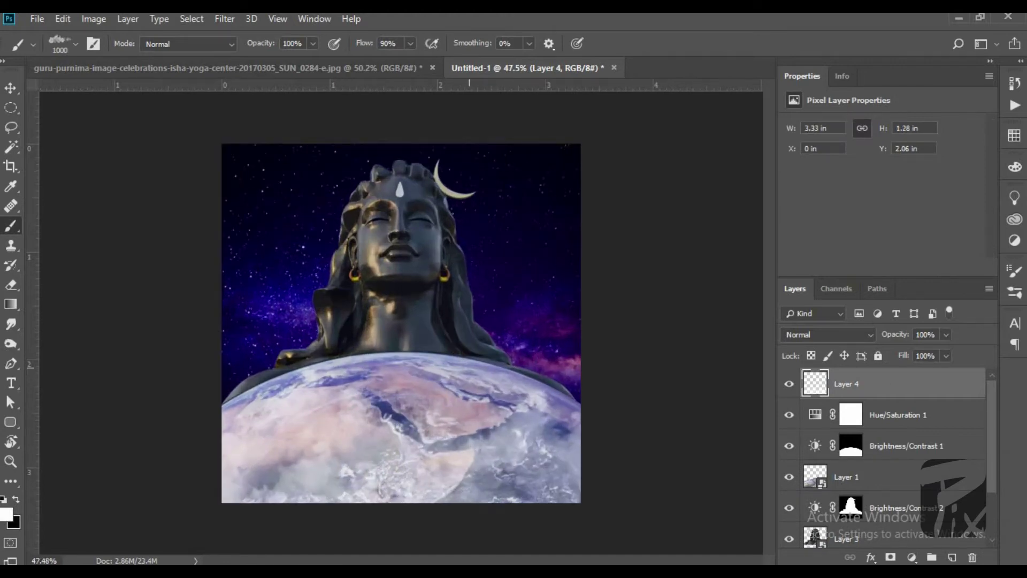
Step: Fill the globe's outline with white on a new layer above it and apply a 52.4-pixel Gaussian Blur
{"action": "left_click", "coordinate": [820, 472], "text": "ctrl"}
{"action": "left_click", "coordinate": [821, 472]}
{"action": "key", "text": "ctrl+alt+shift+n"}
{"action": "key", "text": "alt+BackSpace"}
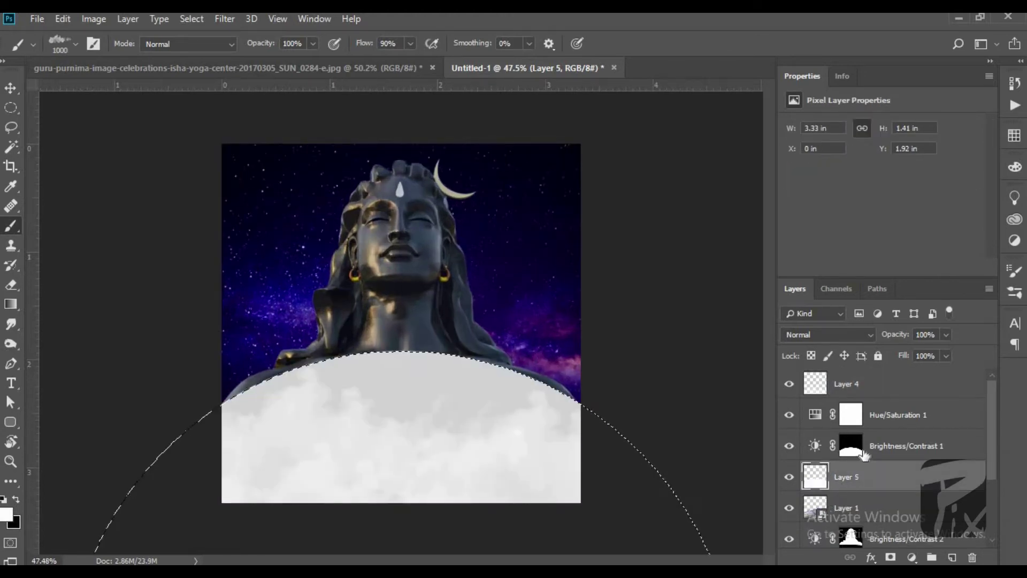
{"action": "left_click", "coordinate": [224, 19]}
{"action": "mouse_move", "coordinate": [267, 190]}
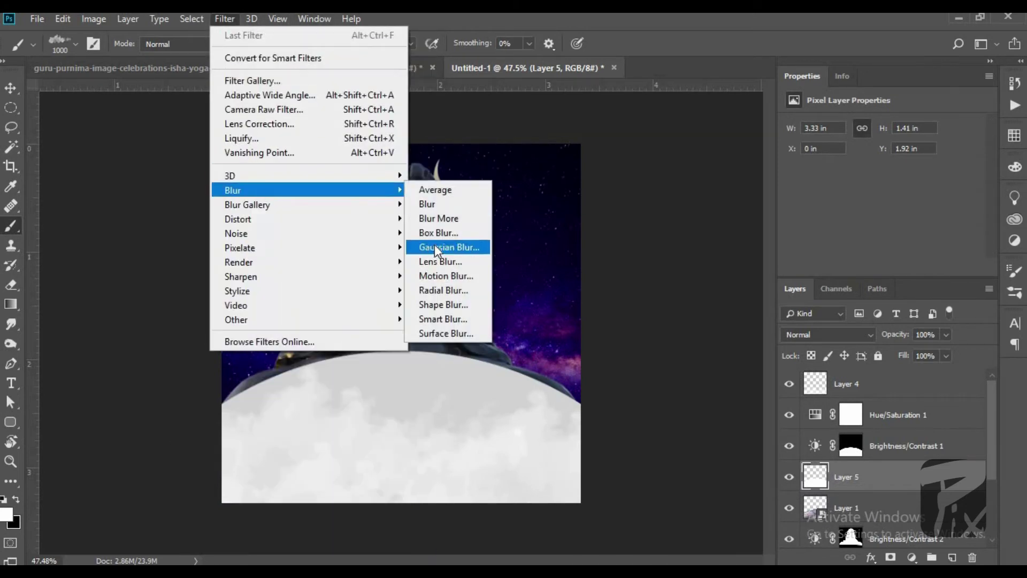
{"action": "left_click", "coordinate": [435, 247]}
{"action": "mouse_move", "coordinate": [869, 331]}
{"action": "left_mouse_down"}
{"action": "mouse_move", "coordinate": [883, 330]}
{"action": "mouse_move", "coordinate": [871, 330]}
{"action": "left_mouse_up"}
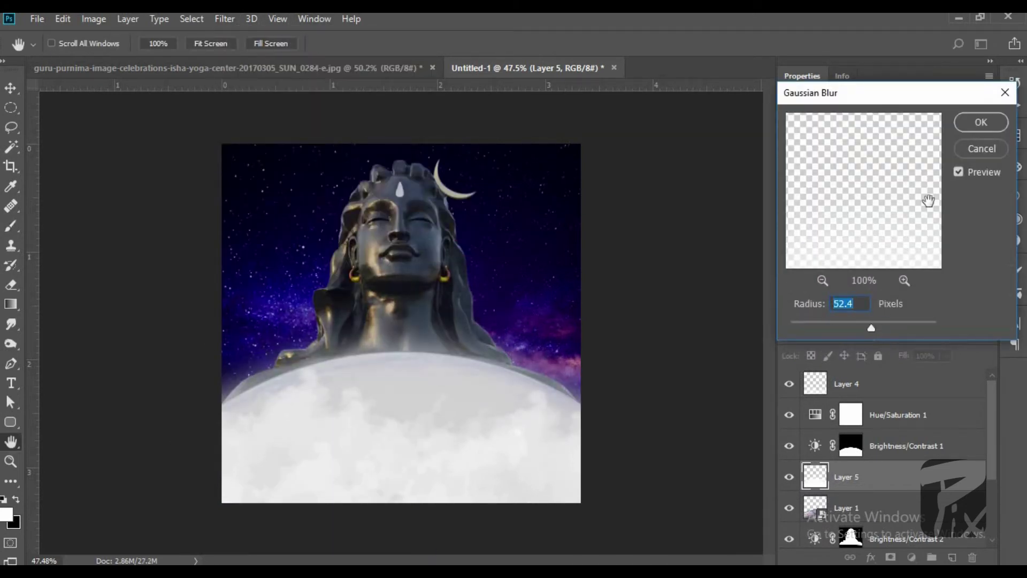
{"action": "left_click", "coordinate": [981, 123]}
Step: Move the blurred white layer beneath the globe layer so it forms a glow around the horizon
{"action": "left_click_drag", "start_coordinate": [894, 479], "coordinate": [892, 517]}
{"action": "scroll", "coordinate": [879, 511], "scroll_direction": "up", "scroll_amount": 1}
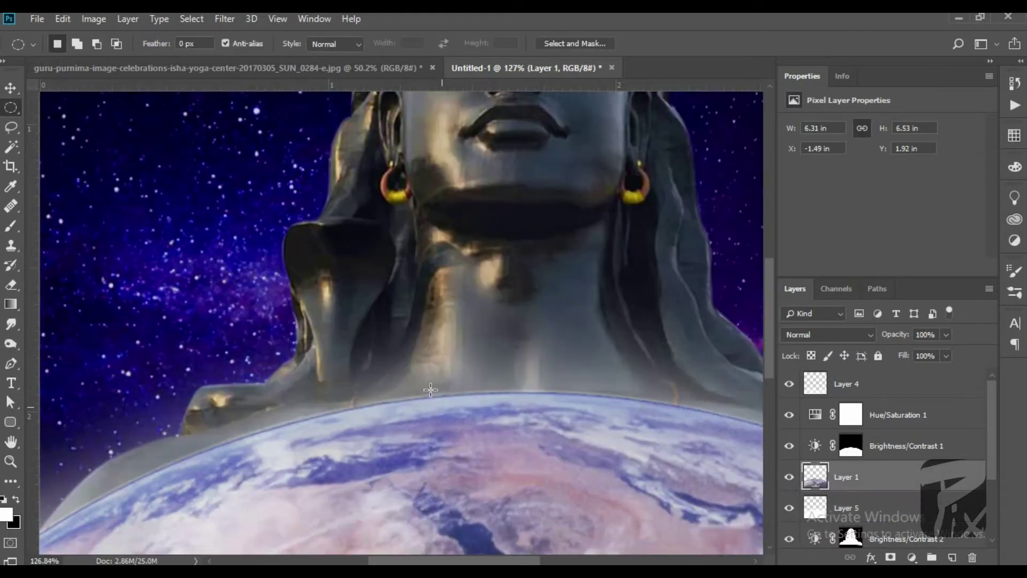
{"action": "scroll", "coordinate": [431, 390], "scroll_direction": "down", "scroll_amount": 6}
{"action": "scroll", "coordinate": [407, 383], "scroll_direction": "down", "scroll_amount": 2}
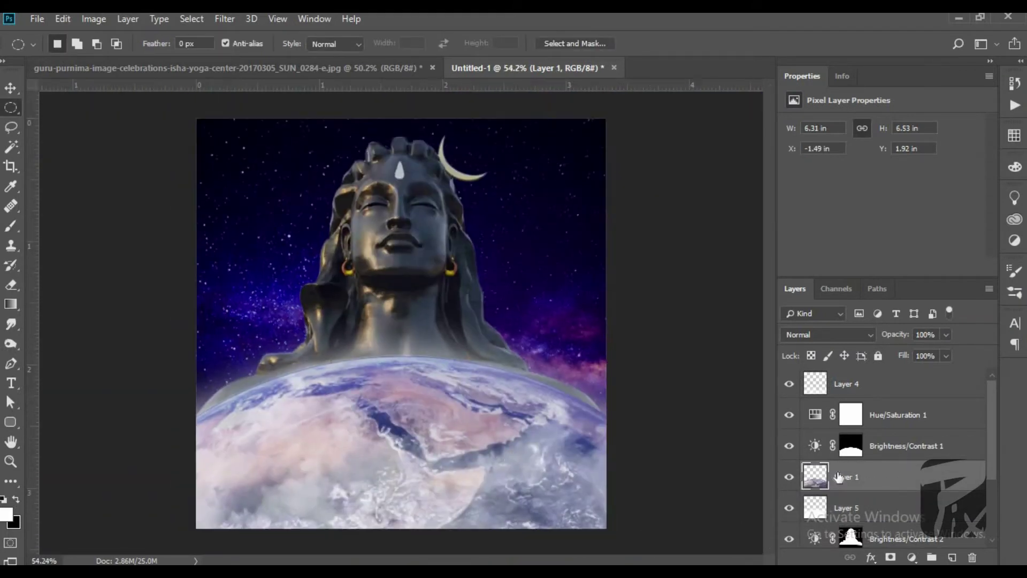
Step: Duplicate the globe layer and reapply the last Gaussian Blur to the lower globe layer
{"action": "key", "text": "ctrl+j"}
{"action": "left_click", "coordinate": [225, 18]}
{"action": "left_click", "coordinate": [252, 34]}
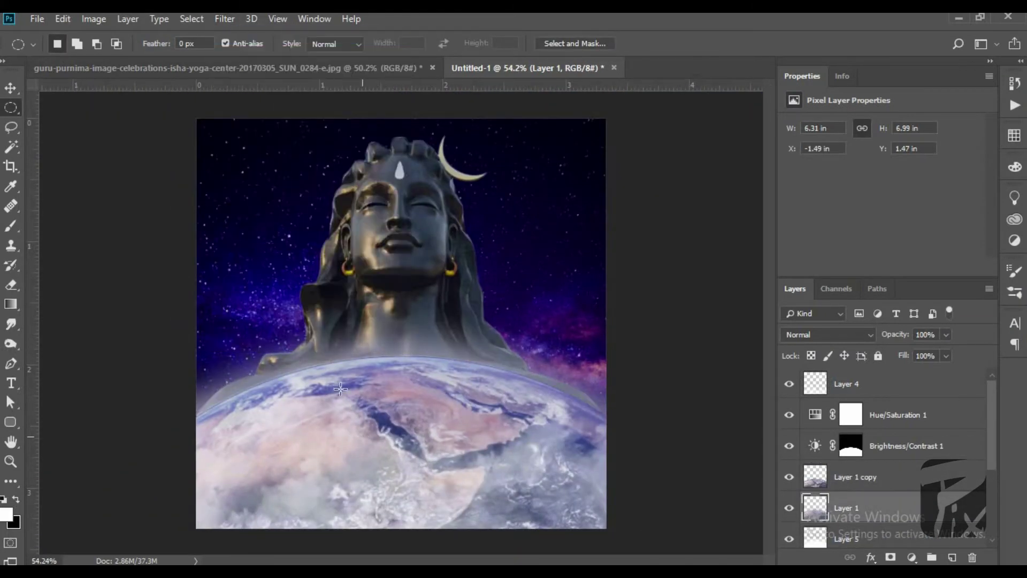
Step: Place a copy of the blurred globe above the sharp one and erase its haze over the globe with a soft 500 px eraser
{"action": "scroll", "coordinate": [341, 388], "scroll_direction": "up", "scroll_amount": 3}
{"action": "key", "text": "ctrl+j"}
{"action": "scroll", "coordinate": [426, 396], "scroll_direction": "down", "scroll_amount": 3}
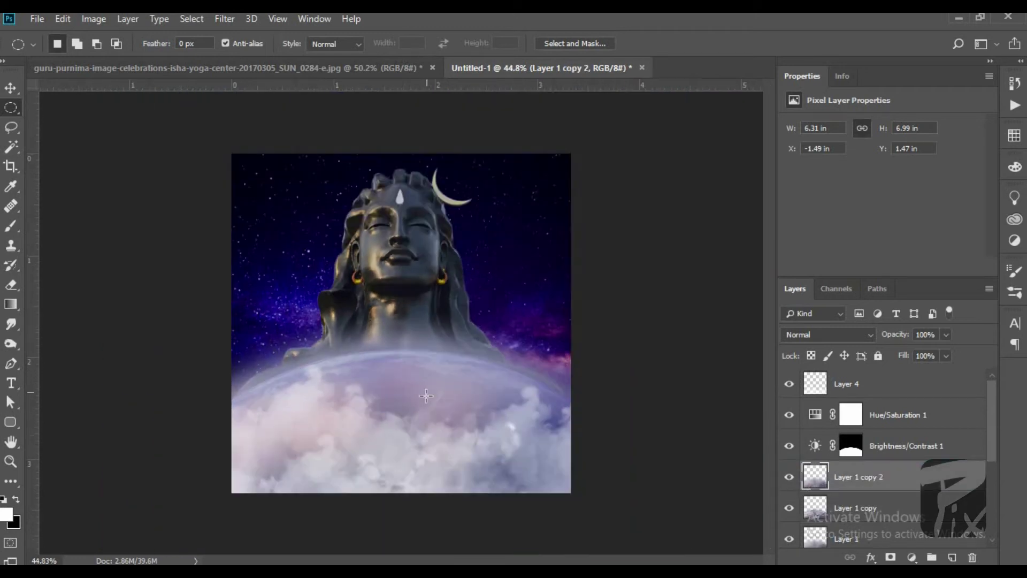
{"action": "left_click", "coordinate": [786, 383]}
{"action": "key", "text": "e"}
{"action": "mouse_move", "coordinate": [381, 454]}
{"action": "left_mouse_down"}
{"action": "mouse_move", "coordinate": [409, 455]}
{"action": "mouse_move", "coordinate": [430, 429]}
{"action": "mouse_move", "coordinate": [305, 462]}
{"action": "left_mouse_up"}
{"action": "left_click", "coordinate": [789, 384]}
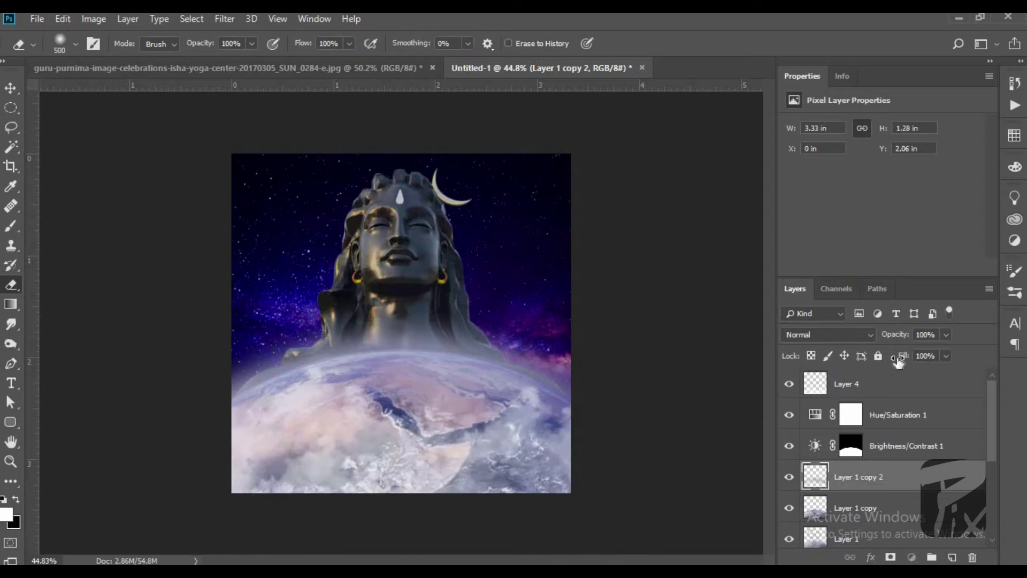
Step: Lower the opacity of the painted cloud layer to 58%
{"action": "left_click", "coordinate": [862, 383]}
{"action": "left_click_drag", "start_coordinate": [894, 334], "coordinate": [800, 352]}
{"action": "scroll", "coordinate": [402, 324], "scroll_direction": "up", "scroll_amount": 2}
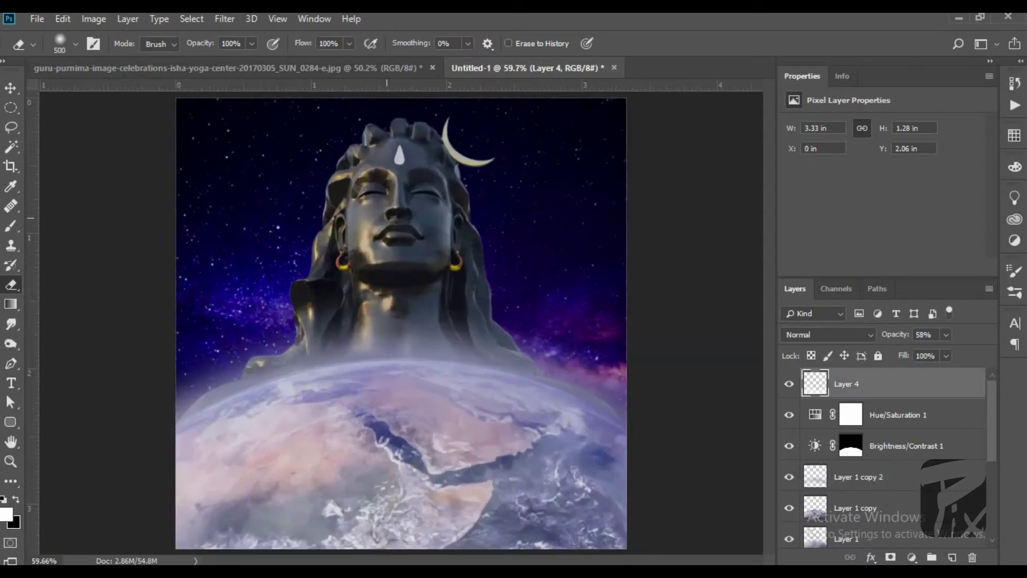
Step: Add a Hue/Saturation adjustment masked to the statue with hue +162, saturation -61 and lightness -22
{"action": "scroll", "coordinate": [839, 462], "scroll_direction": "down", "scroll_amount": 4}
{"action": "left_click", "coordinate": [854, 480]}
{"action": "left_click", "coordinate": [854, 480], "text": "ctrl"}
{"action": "left_click", "coordinate": [913, 558]}
{"action": "left_click", "coordinate": [931, 413]}
{"action": "left_click_drag", "start_coordinate": [888, 180], "coordinate": [961, 207]}
{"action": "mouse_move", "coordinate": [877, 238]}
{"action": "left_mouse_down"}
{"action": "mouse_move", "coordinate": [902, 240]}
{"action": "mouse_move", "coordinate": [846, 242]}
{"action": "mouse_move", "coordinate": [862, 245]}
{"action": "left_mouse_up"}
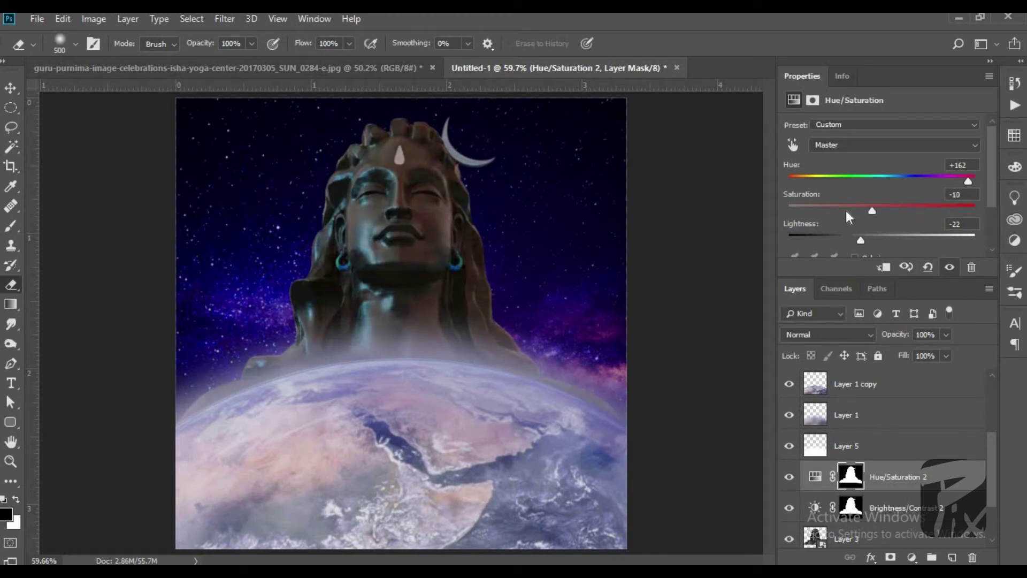
{"action": "left_click_drag", "start_coordinate": [788, 214], "coordinate": [825, 215]}
{"action": "scroll", "coordinate": [711, 479], "scroll_direction": "down", "scroll_amount": 3}
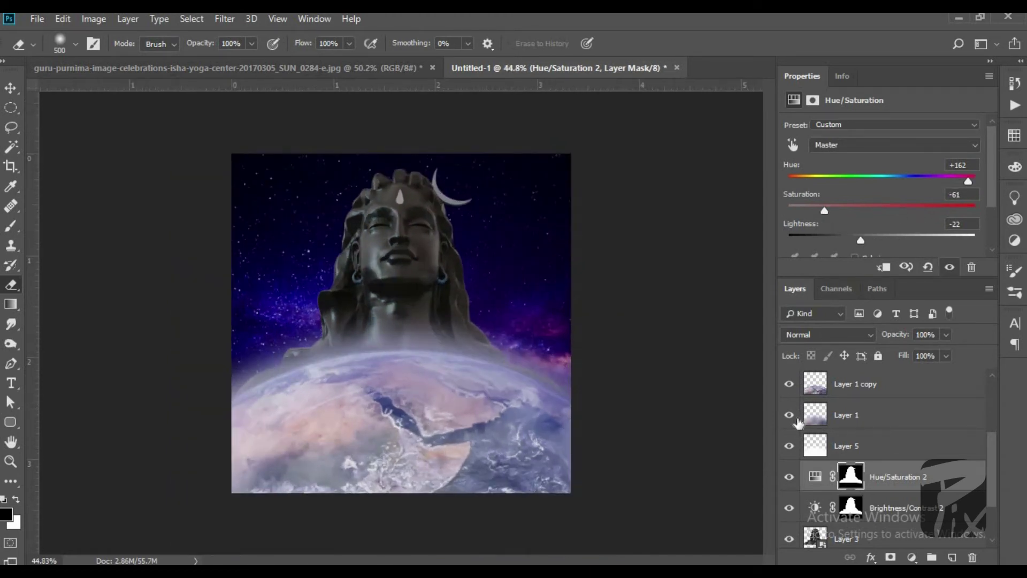
Step: Lower the opacity of the white glow layer behind the globe to 71%
{"action": "left_click", "coordinate": [862, 405]}
{"action": "left_click", "coordinate": [877, 445]}
{"action": "left_click_drag", "start_coordinate": [908, 333], "coordinate": [878, 334]}
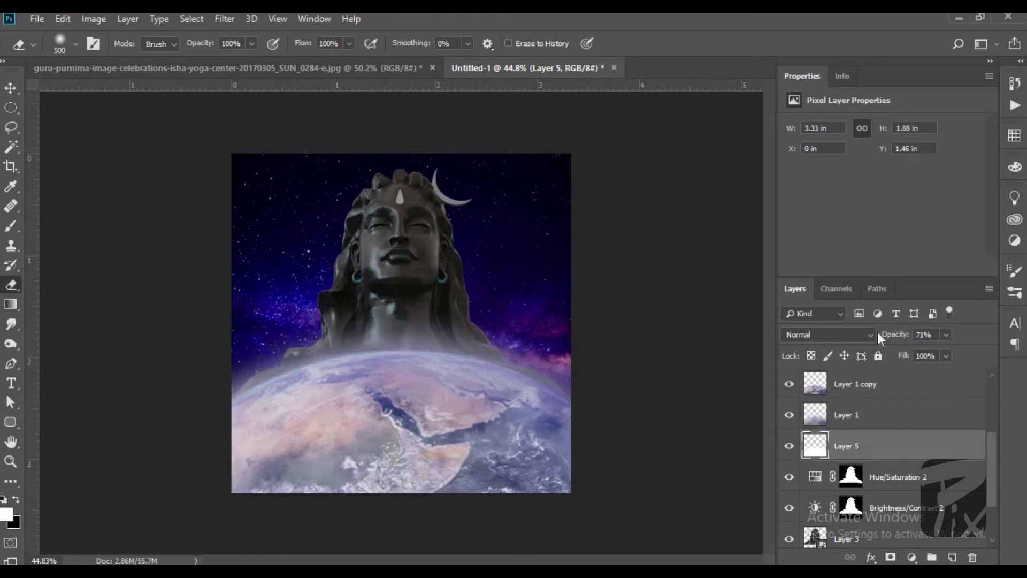
Step: Add a Levels adjustment above the cloud layer with black input 8, midtones 1.36 and white input 255
{"action": "key", "text": "alt+bracketright"}
{"action": "key", "text": "alt+bracketright"}
{"action": "key", "text": "alt+bracketright"}
{"action": "key", "text": "alt+bracketright"}
{"action": "key", "text": "alt+bracketright"}
{"action": "key", "text": "alt+bracketright"}
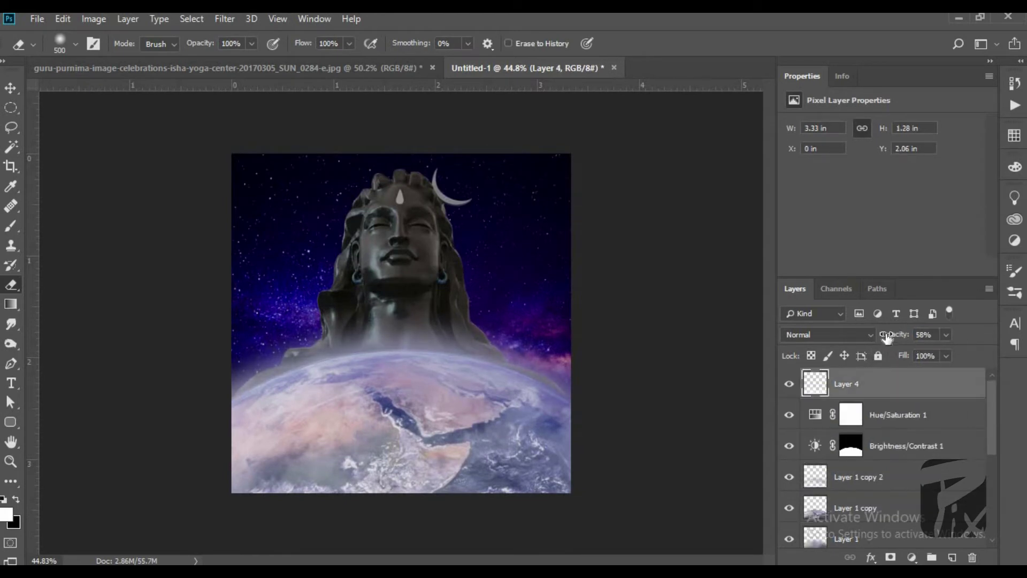
{"action": "scroll", "coordinate": [402, 323], "scroll_direction": "down", "scroll_amount": 1}
{"action": "left_click", "coordinate": [913, 557]}
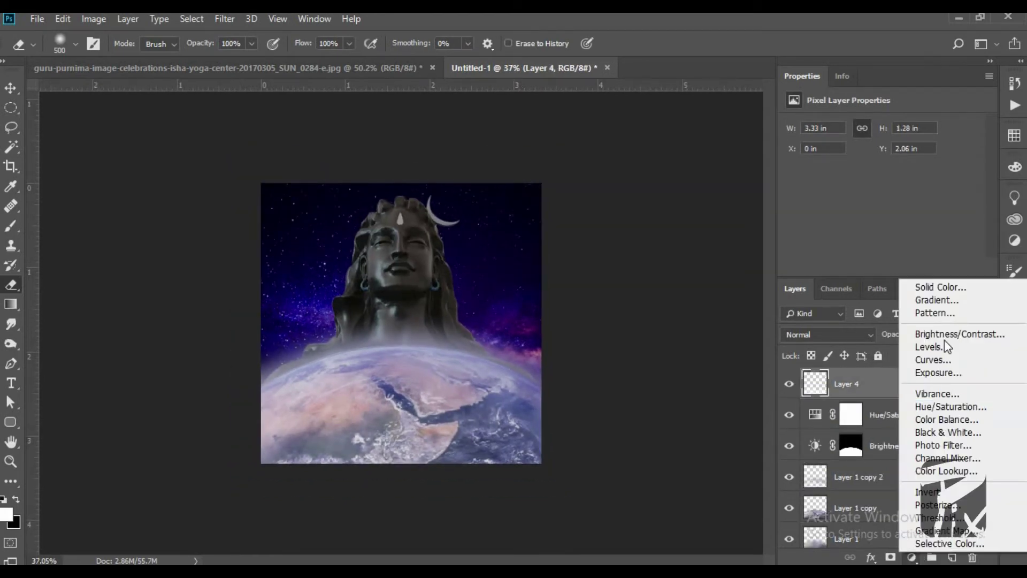
{"action": "left_click", "coordinate": [931, 343]}
{"action": "left_click_drag", "start_coordinate": [891, 234], "coordinate": [862, 232]}
{"action": "left_click_drag", "start_coordinate": [975, 232], "coordinate": [977, 233]}
{"action": "mouse_move", "coordinate": [810, 232]}
{"action": "left_mouse_down"}
{"action": "mouse_move", "coordinate": [876, 234]}
{"action": "mouse_move", "coordinate": [818, 235]}
{"action": "left_mouse_up"}
Step: Add an Exposure adjustment above the Levels with exposure +0.78, offset +0.0304 and gamma correction 0.51
{"action": "left_click", "coordinate": [912, 557]}
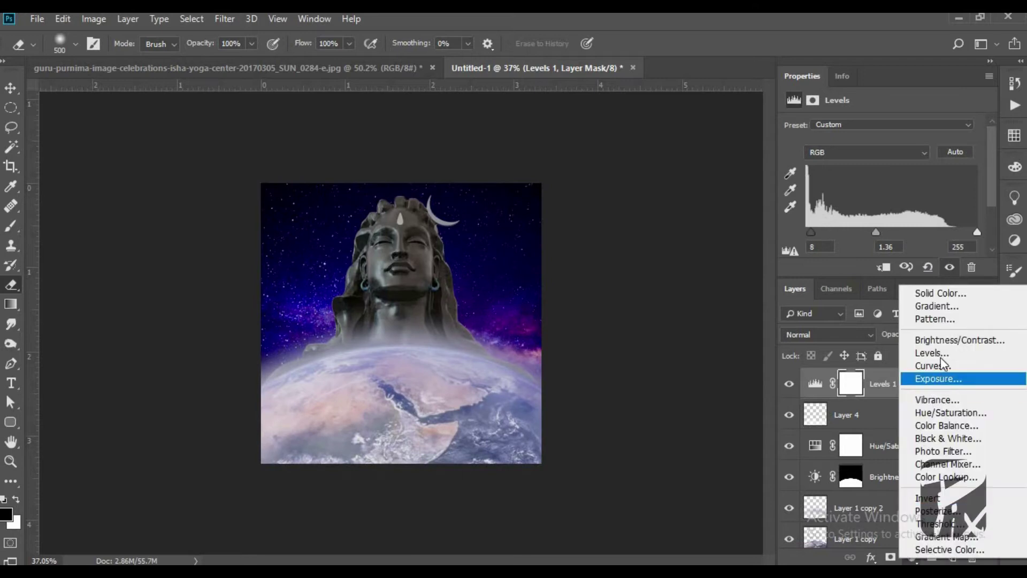
{"action": "left_click", "coordinate": [936, 376]}
{"action": "left_click_drag", "start_coordinate": [882, 193], "coordinate": [888, 203]}
{"action": "left_click_drag", "start_coordinate": [881, 164], "coordinate": [893, 172]}
{"action": "left_click_drag", "start_coordinate": [876, 224], "coordinate": [921, 220]}
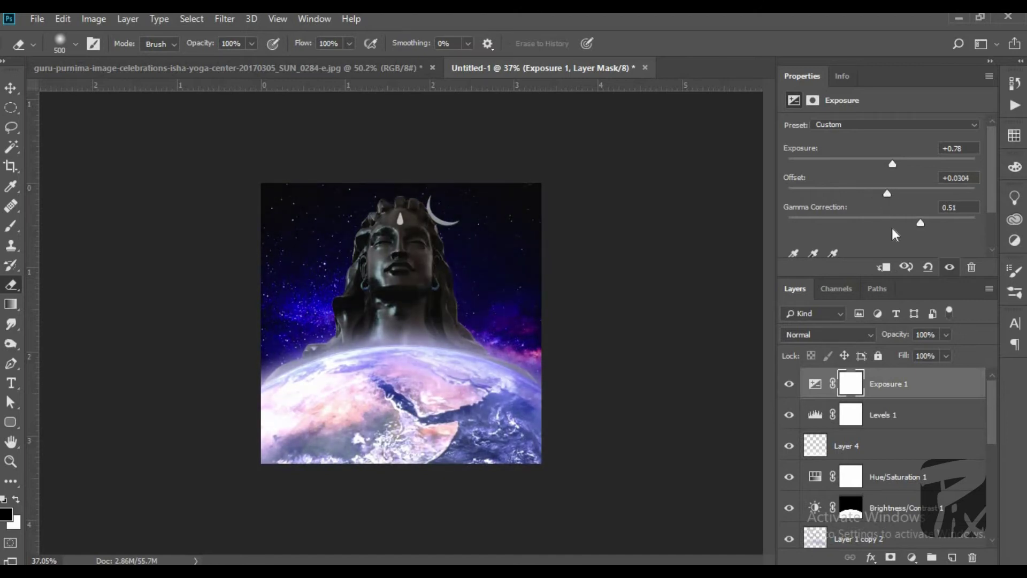
Step: Add a Color Balance adjustment at the top with midtones of cyan-red -23, magenta-green +28 and yellow-blue -24
{"action": "left_click", "coordinate": [912, 557]}
{"action": "left_click", "coordinate": [1007, 423]}
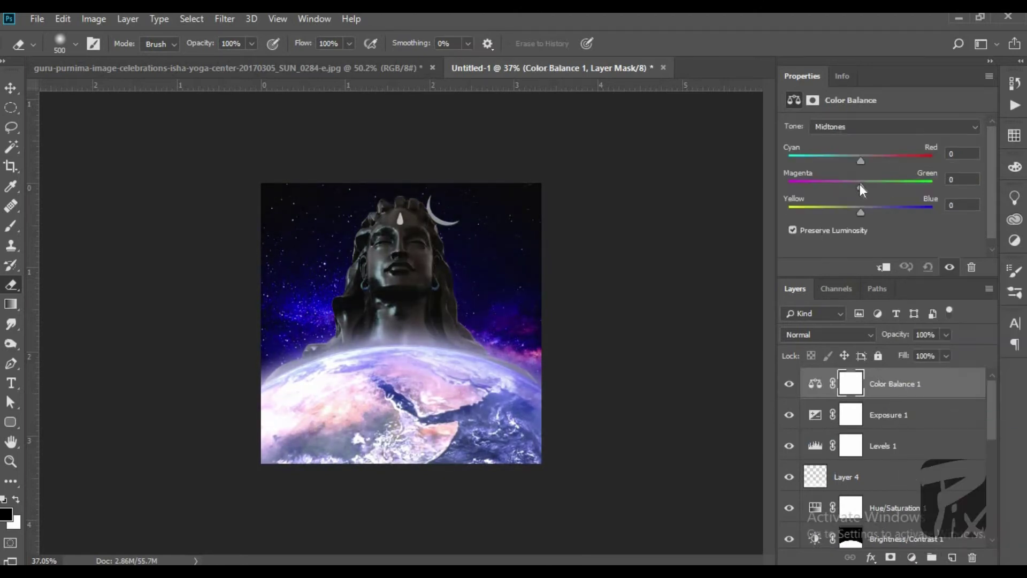
{"action": "left_click_drag", "start_coordinate": [848, 215], "coordinate": [844, 213]}
{"action": "left_click_drag", "start_coordinate": [861, 159], "coordinate": [844, 156]}
Step: Add a Photo Filter masked to the statue above its Hue/Saturation adjustment, using Cooling Filter (80) at 39% density
{"action": "scroll", "coordinate": [870, 506], "scroll_direction": "down", "scroll_amount": 5}
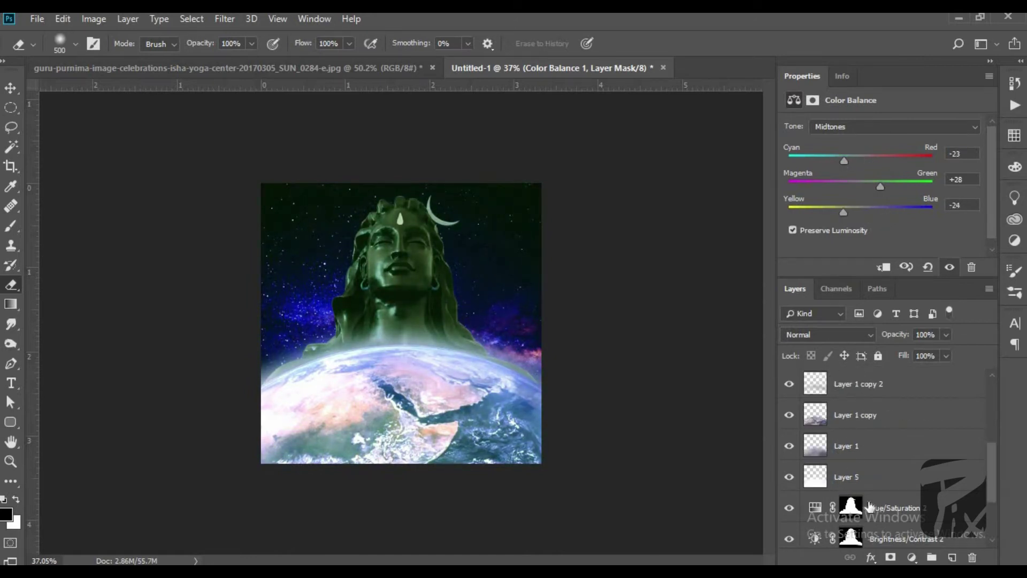
{"action": "left_click", "coordinate": [869, 506]}
{"action": "left_click", "coordinate": [912, 558]}
{"action": "left_click", "coordinate": [942, 475]}
{"action": "left_click", "coordinate": [877, 124]}
{"action": "left_click", "coordinate": [878, 174]}
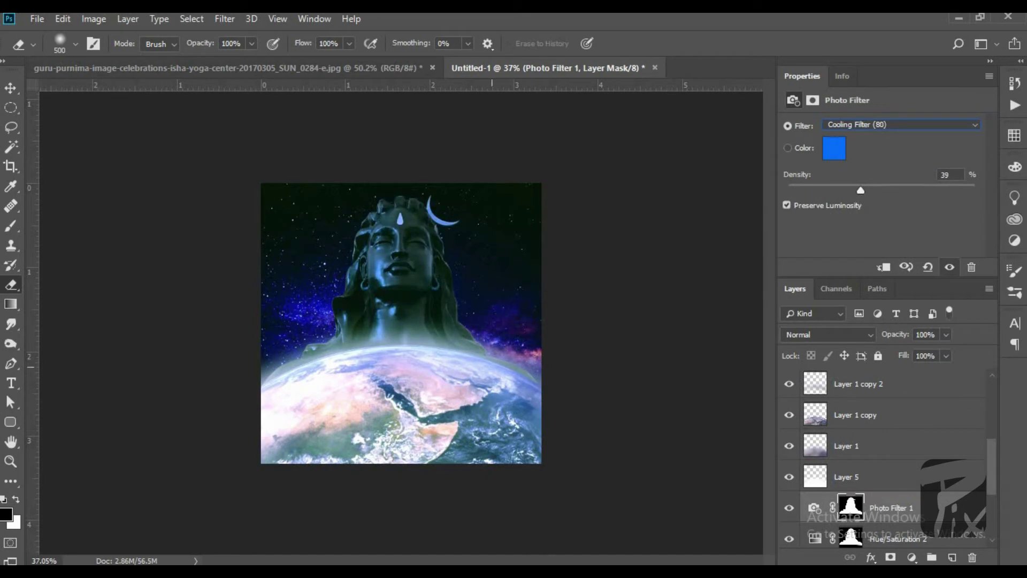
Step: Add a Brightness/Contrast adjustment directly above the starry sky layer with brightness -83 and contrast -23
{"action": "left_click", "coordinate": [11, 88]}
{"action": "scroll", "coordinate": [452, 234], "scroll_direction": "down", "scroll_amount": 4}
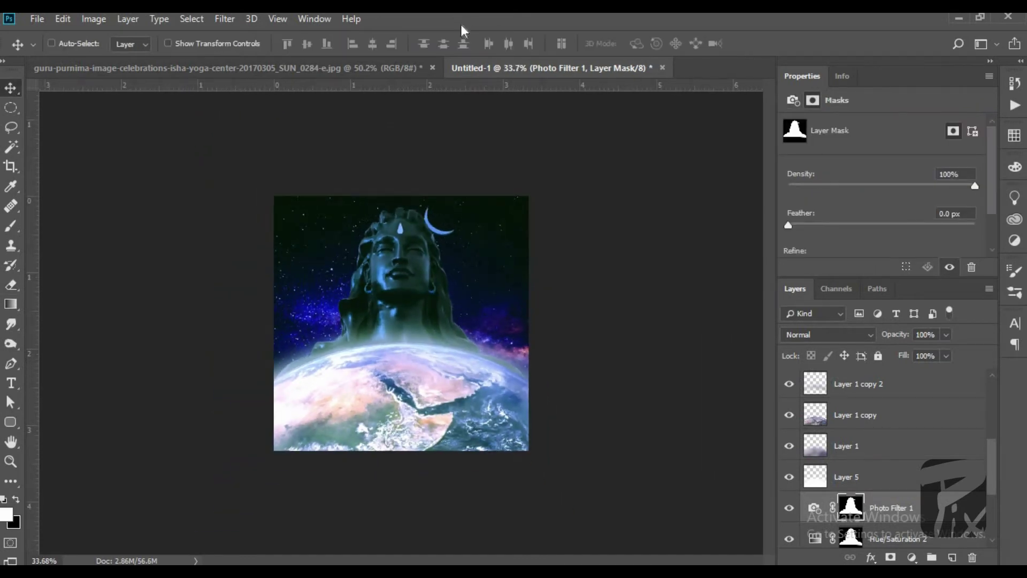
{"action": "key", "text": "ctrl+0"}
{"action": "scroll", "coordinate": [871, 454], "scroll_direction": "down", "scroll_amount": 5}
{"action": "left_click", "coordinate": [851, 501]}
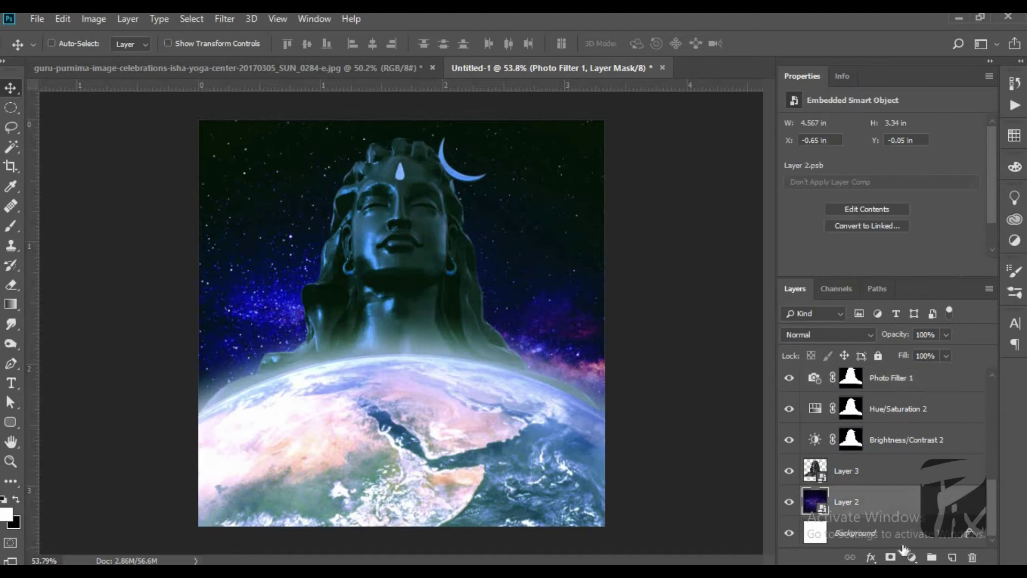
{"action": "left_click", "coordinate": [912, 557]}
{"action": "left_click", "coordinate": [945, 343]}
{"action": "left_click_drag", "start_coordinate": [851, 189], "coordinate": [830, 163]}
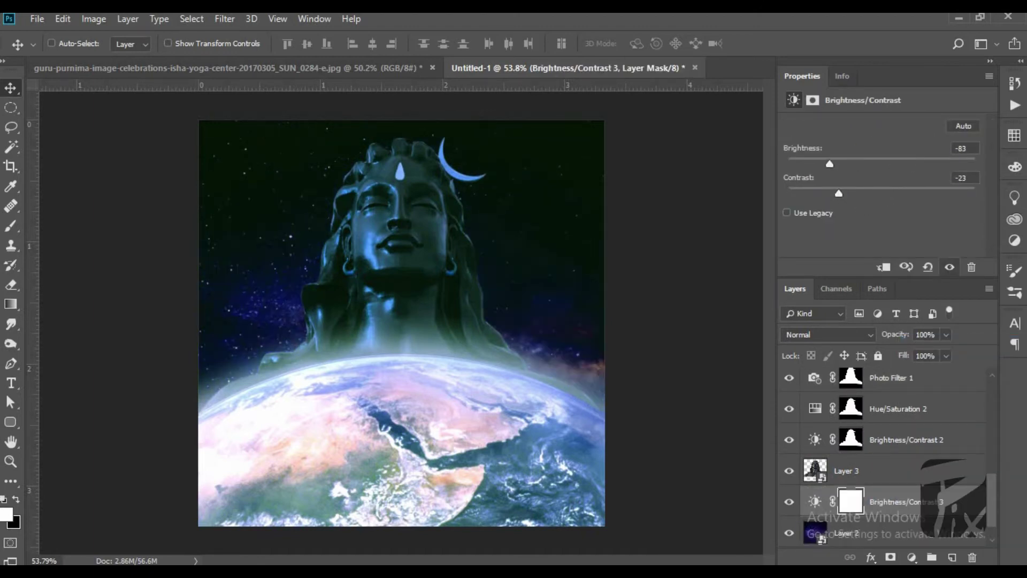
Step: Add an Exposure adjustment above the sky's Brightness/Contrast with exposure +0.08, offset -0.0020 and gamma correction 1.26
{"action": "scroll", "coordinate": [487, 180], "scroll_direction": "down", "scroll_amount": 6}
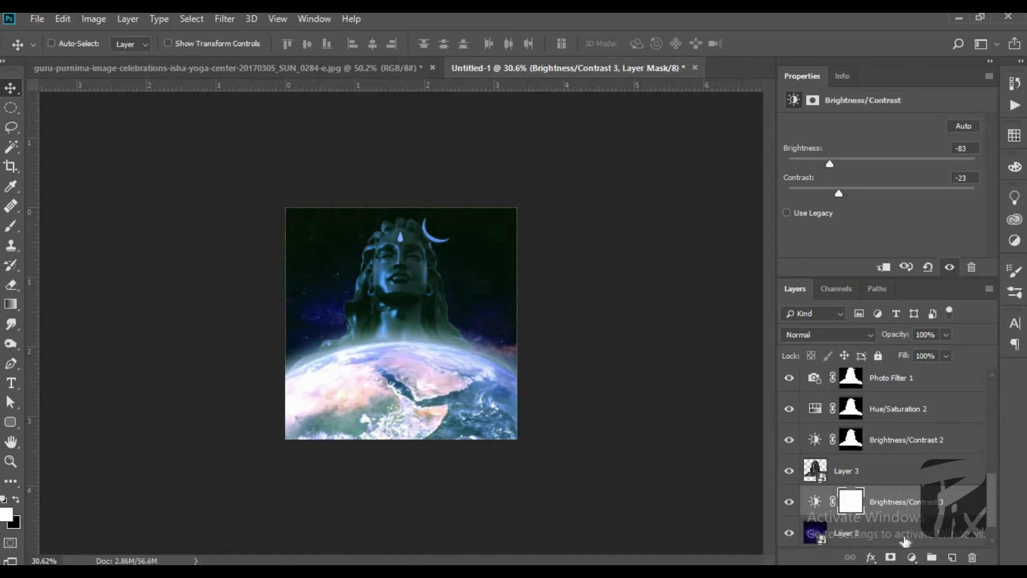
{"action": "left_click", "coordinate": [911, 557]}
{"action": "left_click", "coordinate": [923, 376]}
{"action": "mouse_move", "coordinate": [883, 193]}
{"action": "left_mouse_down"}
{"action": "mouse_move", "coordinate": [903, 191]}
{"action": "mouse_move", "coordinate": [881, 189]}
{"action": "left_mouse_up"}
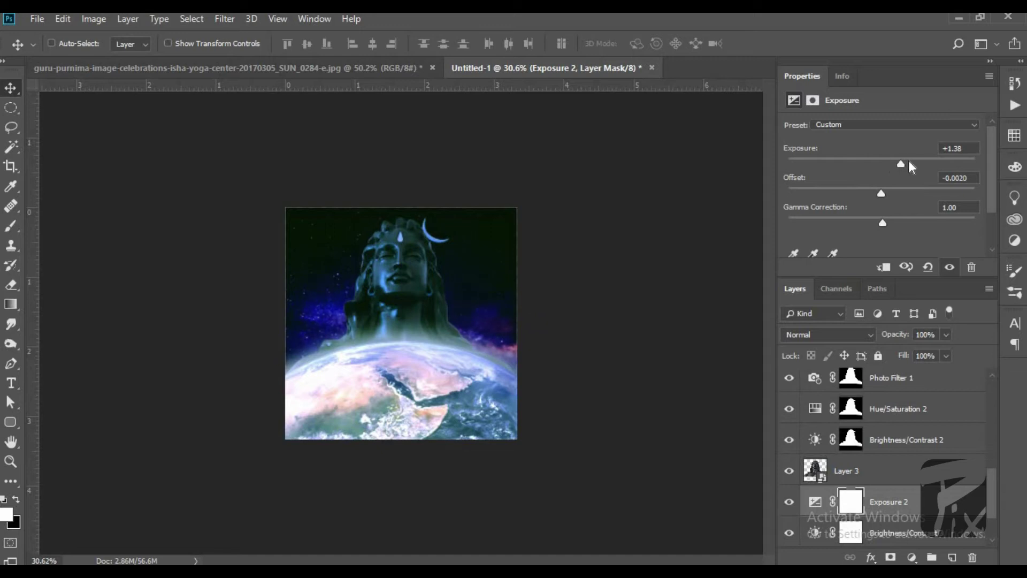
{"action": "scroll", "coordinate": [492, 306], "scroll_direction": "up", "scroll_amount": 12}
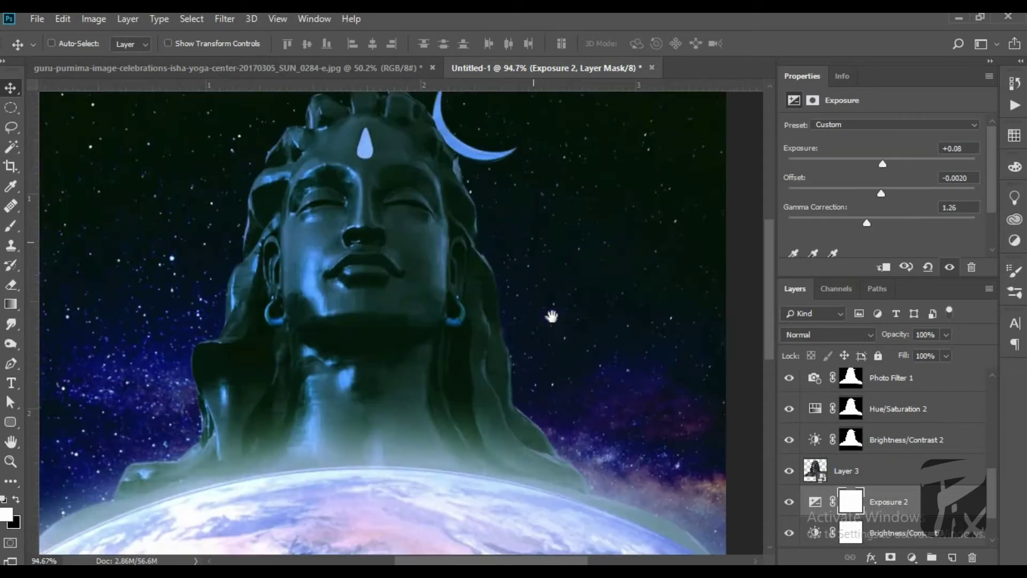
{"action": "left_click_drag", "start_coordinate": [550, 314], "coordinate": [684, 297]}
{"action": "scroll", "coordinate": [475, 295], "scroll_direction": "down", "scroll_amount": 7}
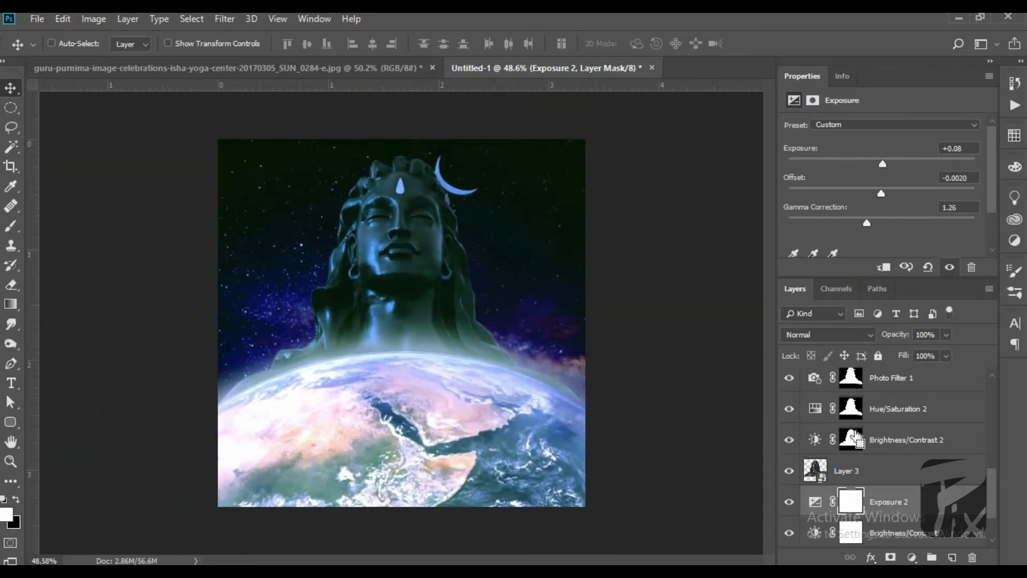
Step: Add a new layer beneath the statue, fill the statue's outline with white and apply a Gaussian Blur of 10.0 pixels
{"action": "left_click", "coordinate": [851, 438], "text": "ctrl"}
{"action": "left_click", "coordinate": [947, 557]}
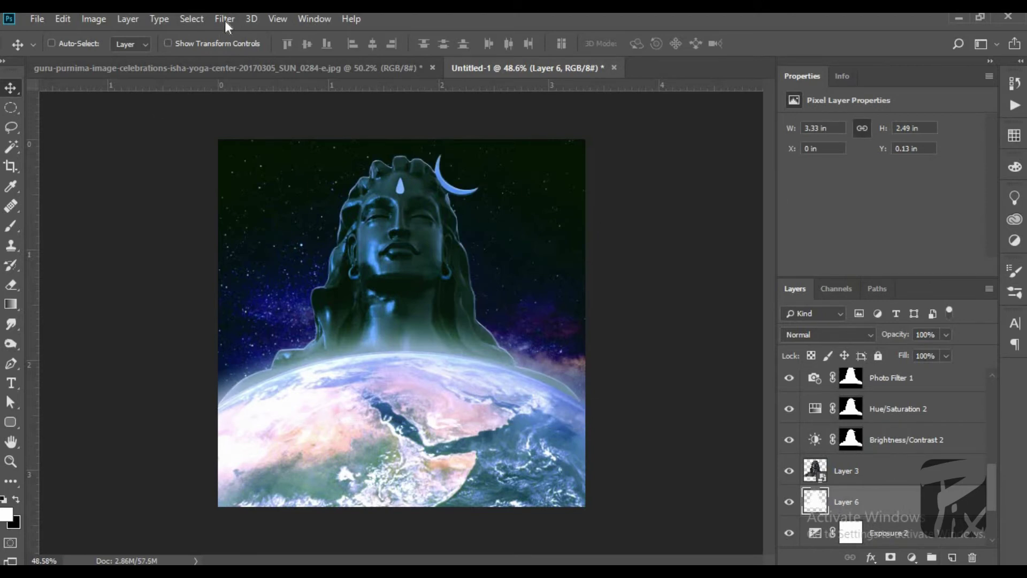
{"action": "left_click", "coordinate": [226, 21]}
{"action": "mouse_move", "coordinate": [252, 202]}
{"action": "left_click", "coordinate": [484, 247]}
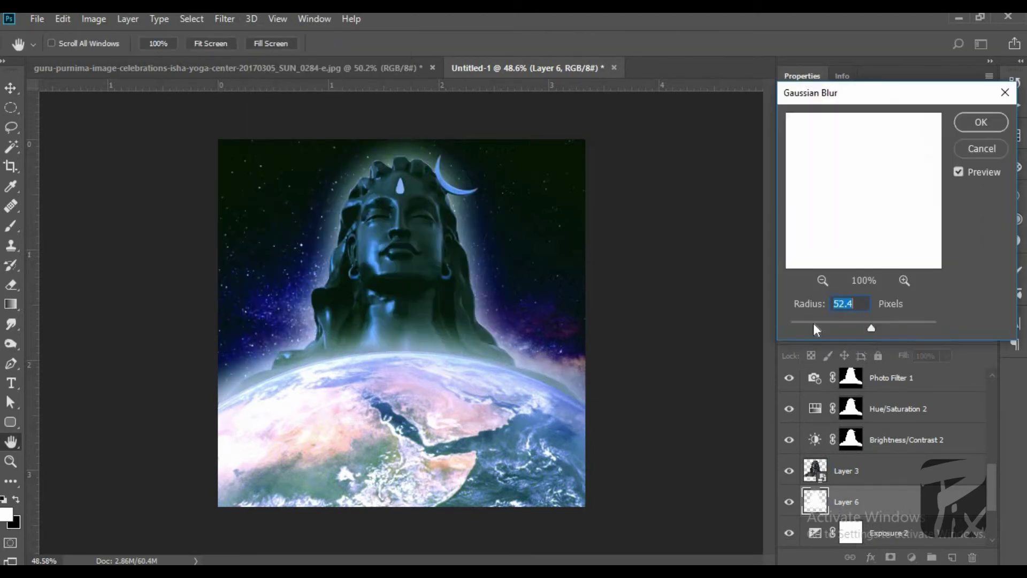
{"action": "left_click", "coordinate": [820, 324]}
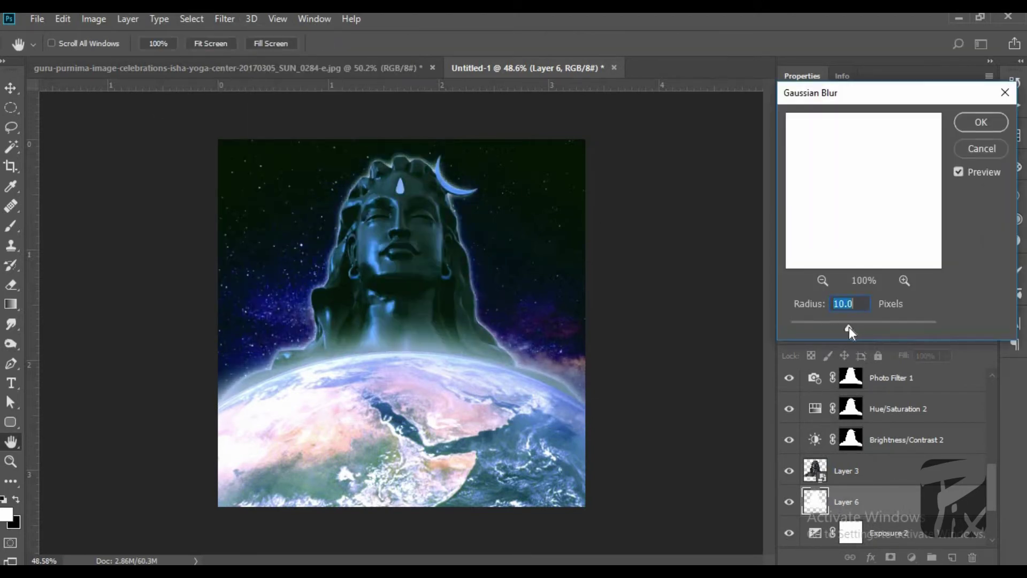
{"action": "key", "text": "Return"}
Step: Duplicate the white glow layer and apply a Gaussian Blur of about 49.8 pixels to the copy
{"action": "key", "text": "ctrl+j"}
{"action": "left_click", "coordinate": [225, 19]}
{"action": "mouse_move", "coordinate": [252, 201]}
{"action": "left_click", "coordinate": [484, 248]}
{"action": "left_click_drag", "start_coordinate": [837, 329], "coordinate": [872, 325]}
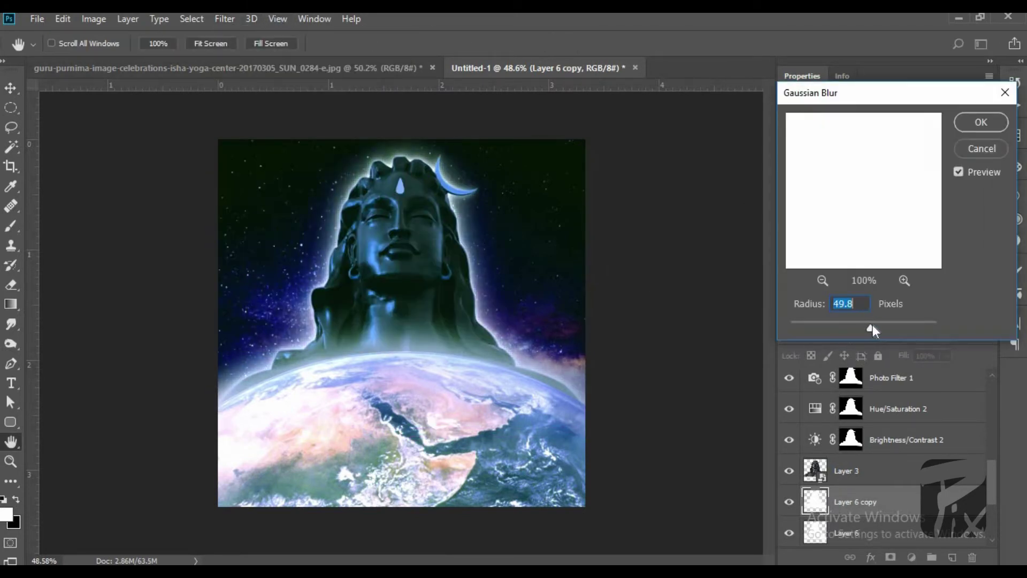
{"action": "left_click", "coordinate": [977, 129]}
Step: Erase the excess spread of the blurred glow copy around the statue with a soft 500 px eraser
{"action": "key", "text": "e"}
{"action": "mouse_move", "coordinate": [310, 230]}
{"action": "left_mouse_down"}
{"action": "mouse_move", "coordinate": [374, 150]}
{"action": "mouse_move", "coordinate": [495, 257]}
{"action": "left_mouse_up"}
{"action": "left_click_drag", "start_coordinate": [259, 236], "coordinate": [261, 293]}
{"action": "scroll", "coordinate": [415, 305], "scroll_direction": "down", "scroll_amount": 3}
{"action": "scroll", "coordinate": [414, 305], "scroll_direction": "up", "scroll_amount": 3}
{"action": "scroll", "coordinate": [414, 305], "scroll_direction": "down", "scroll_amount": 2}
{"action": "scroll", "coordinate": [414, 305], "scroll_direction": "up", "scroll_amount": 3}
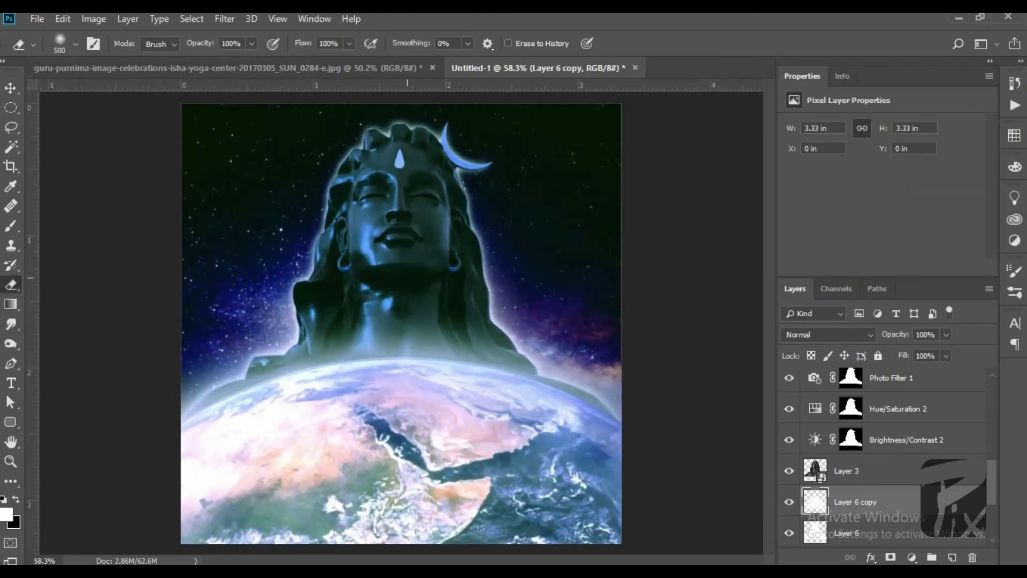
{"action": "scroll", "coordinate": [419, 348], "scroll_direction": "down", "scroll_amount": 5}
{"action": "key", "text": "bracketleft"}
{"action": "key", "text": "bracketleft"}
{"action": "key", "text": "bracketleft"}
{"action": "key", "text": "bracketleft"}
{"action": "scroll", "coordinate": [446, 332], "scroll_direction": "up", "scroll_amount": 7}
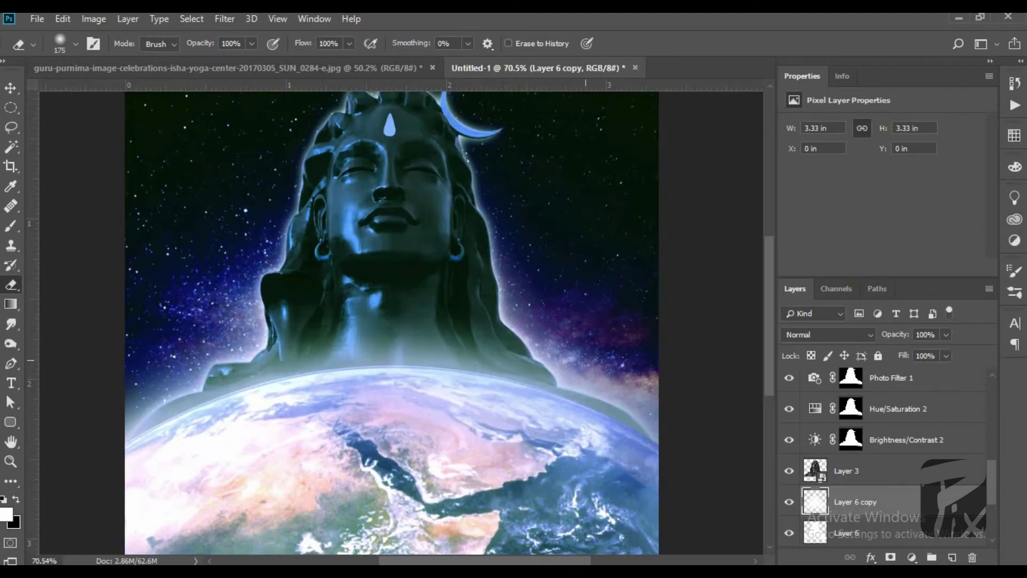
Step: Add a Curves adjustment at the top of the layer stack, slightly lifting the RGB curve in the shadows and highlights
{"action": "scroll", "coordinate": [908, 435], "scroll_direction": "up", "scroll_amount": 5}
{"action": "left_click", "coordinate": [908, 398]}
{"action": "left_click", "coordinate": [912, 557]}
{"action": "left_click", "coordinate": [918, 367]}
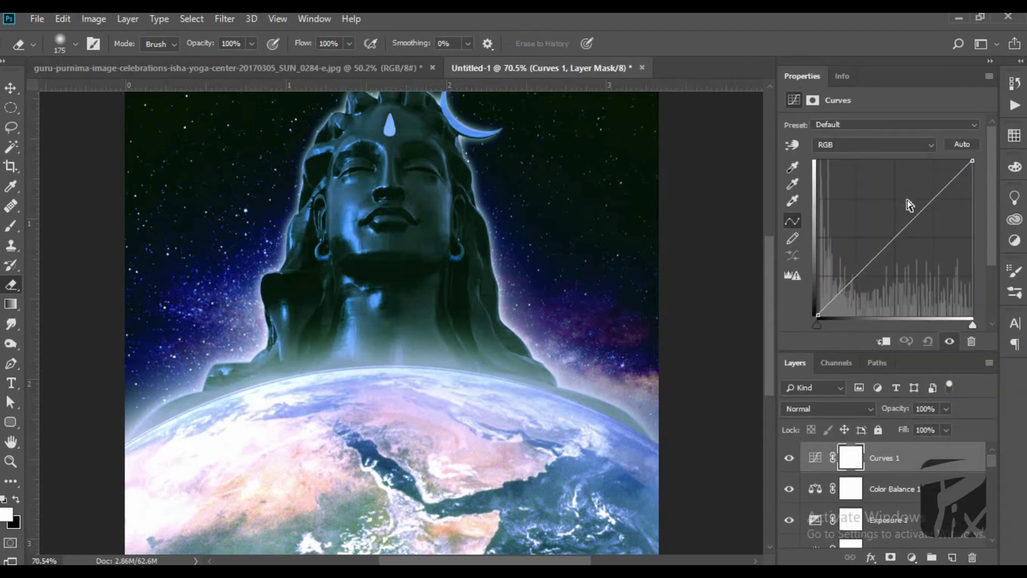
{"action": "left_click_drag", "start_coordinate": [862, 264], "coordinate": [862, 274]}
{"action": "left_click_drag", "start_coordinate": [917, 204], "coordinate": [926, 216]}
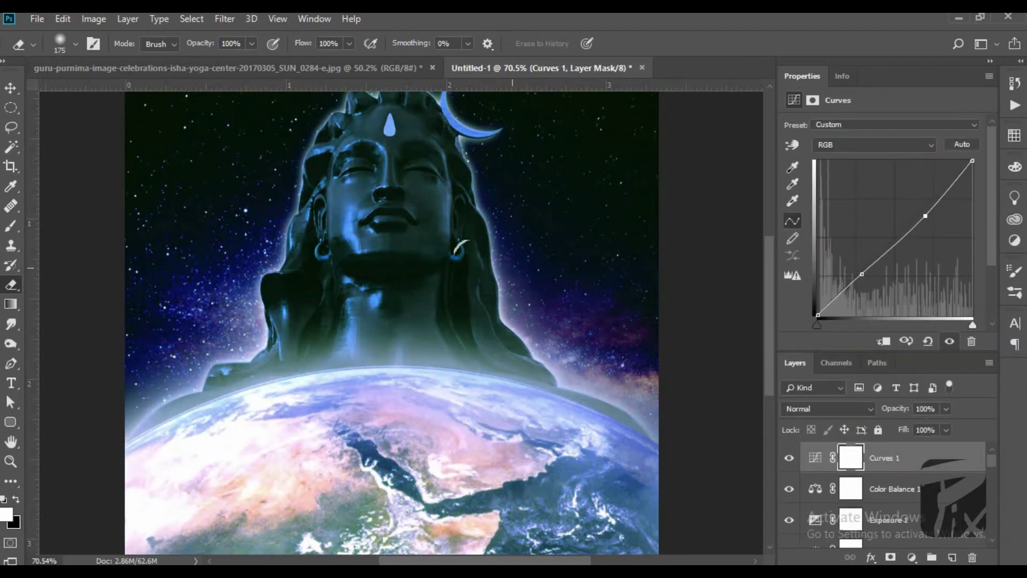
{"action": "scroll", "coordinate": [456, 267], "scroll_direction": "down", "scroll_amount": 4}
{"action": "left_click_drag", "start_coordinate": [855, 277], "coordinate": [846, 279]}
{"action": "left_click_drag", "start_coordinate": [926, 216], "coordinate": [923, 206]}
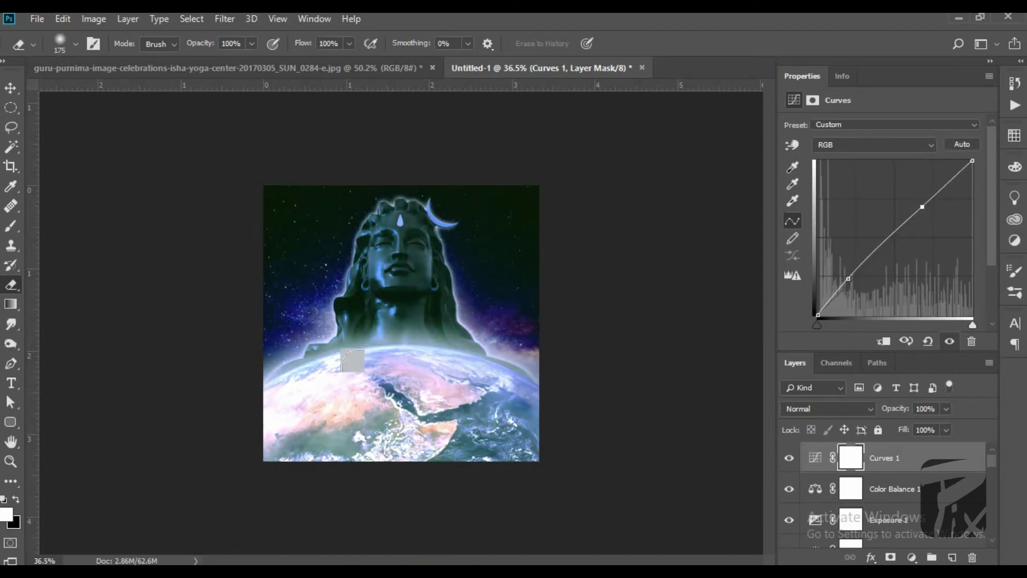
{"action": "scroll", "coordinate": [374, 332], "scroll_direction": "up", "scroll_amount": 2}
Step: Duplicate the Earth layer Layer 1 copy and preview the Fresco effect on it in the Filter Gallery
{"action": "scroll", "coordinate": [383, 322], "scroll_direction": "down", "scroll_amount": 5}
{"action": "scroll", "coordinate": [835, 487], "scroll_direction": "down", "scroll_amount": 4}
{"action": "left_click", "coordinate": [873, 489]}
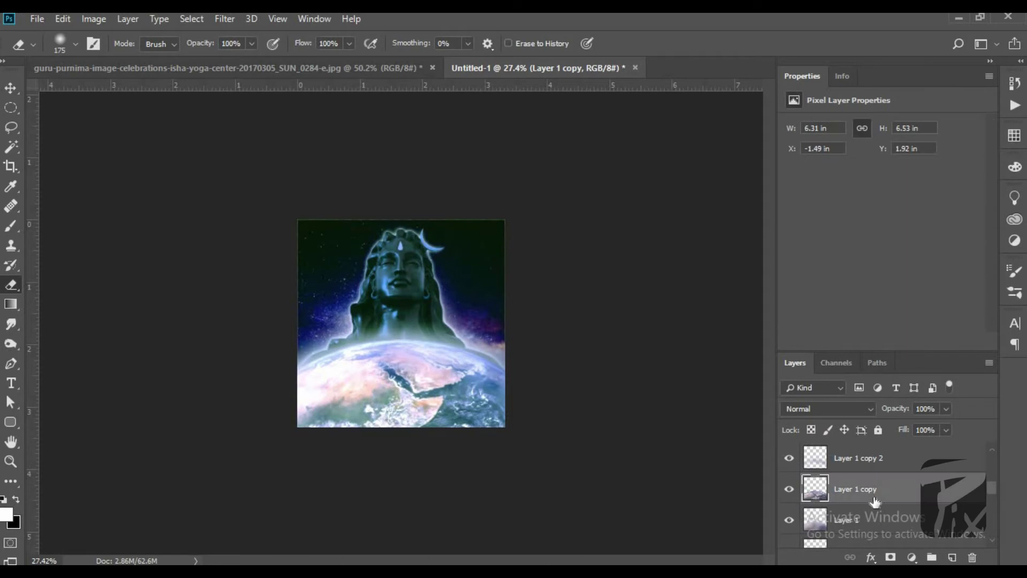
{"action": "left_click", "coordinate": [225, 19]}
{"action": "left_click", "coordinate": [255, 83]}
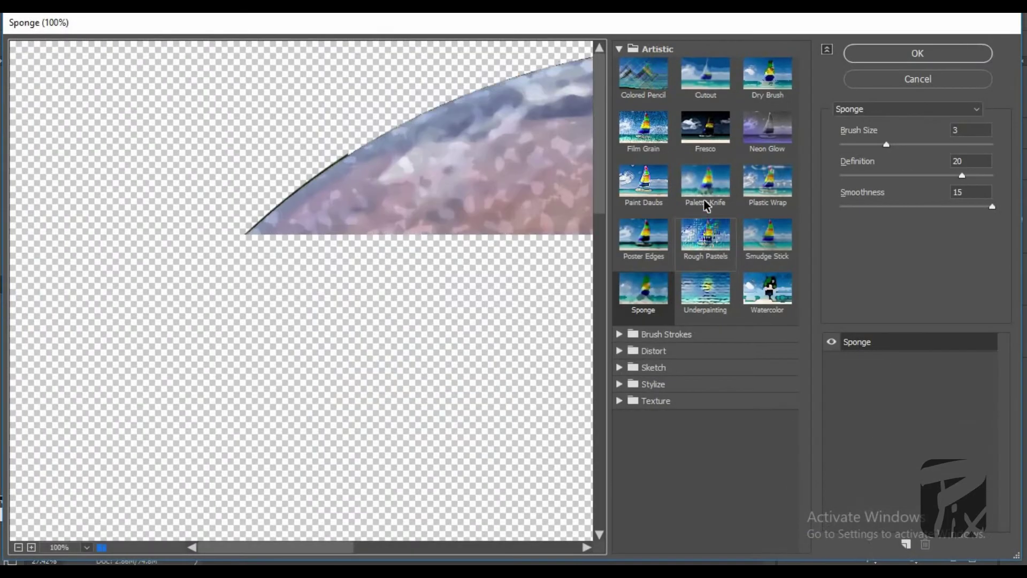
{"action": "scroll", "coordinate": [484, 250], "scroll_direction": "down", "scroll_amount": 6}
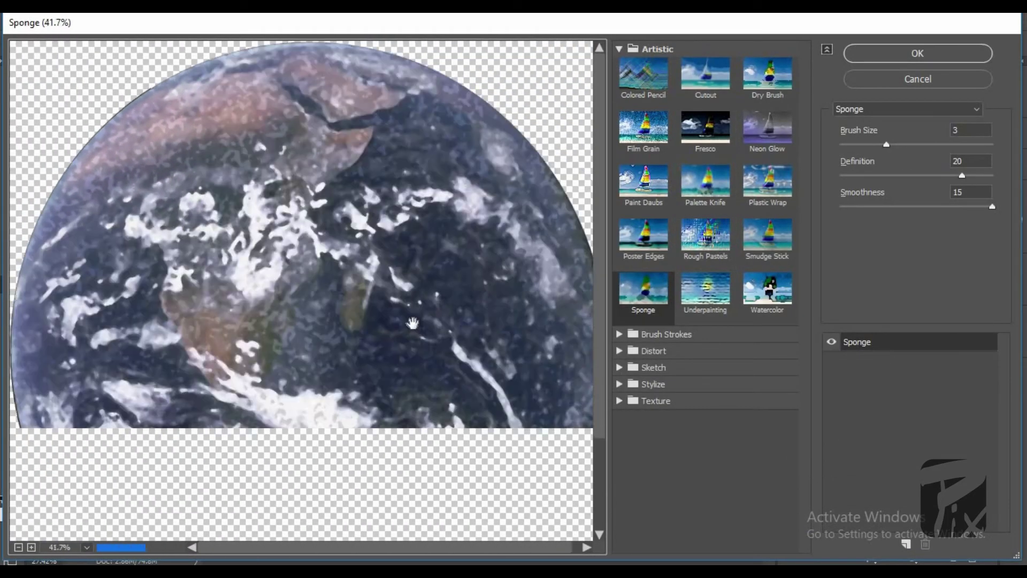
{"action": "scroll", "coordinate": [413, 323], "scroll_direction": "down", "scroll_amount": 1}
{"action": "left_click", "coordinate": [705, 127]}
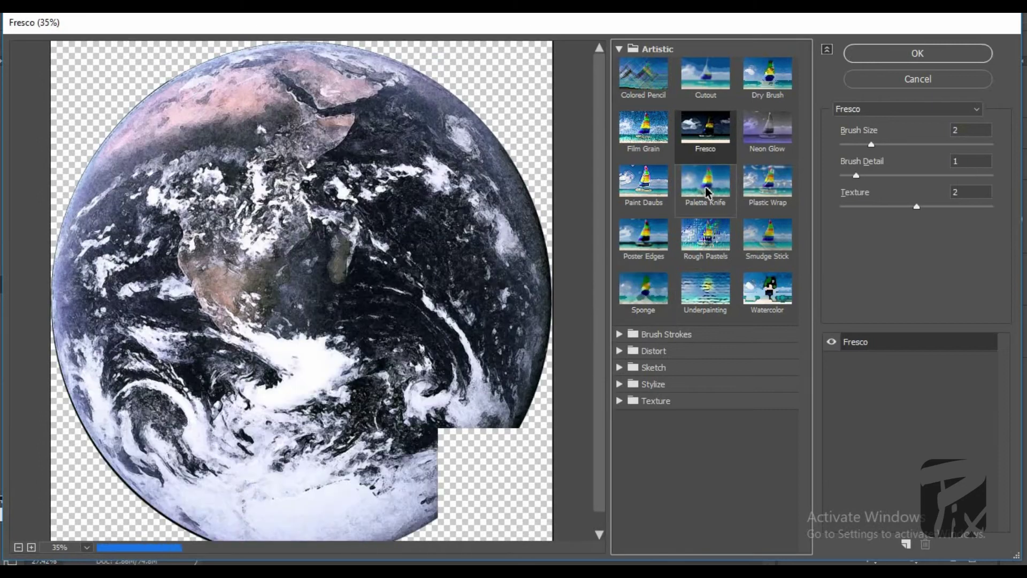
Step: Apply the Glowing Edges filter from the Stylize category to the duplicated Earth layer, adjusting its edge settings
{"action": "left_click", "coordinate": [626, 338]}
{"action": "left_click", "coordinate": [627, 499]}
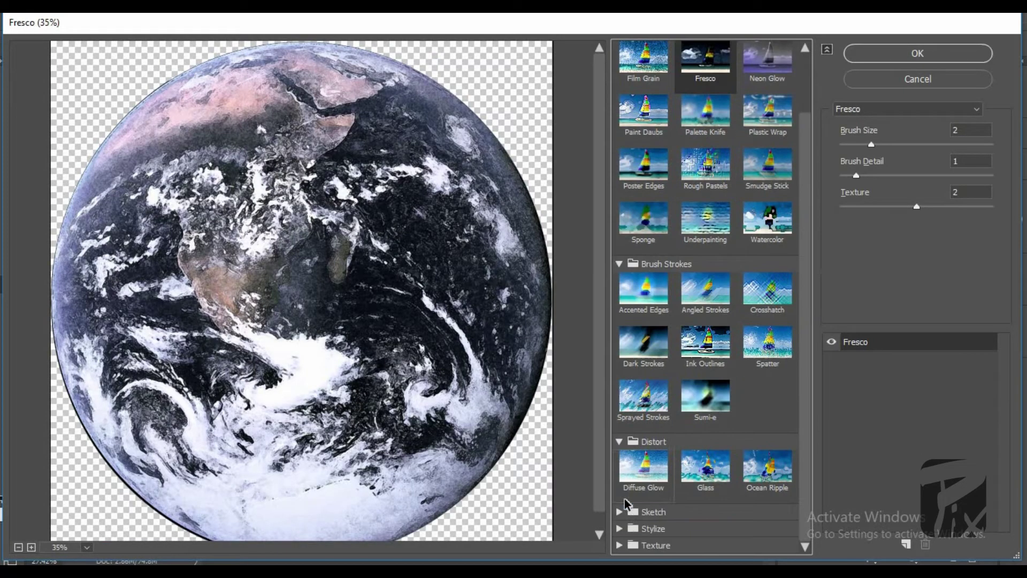
{"action": "left_click", "coordinate": [619, 512]}
{"action": "left_click", "coordinate": [619, 529]}
{"action": "left_click", "coordinate": [644, 500]}
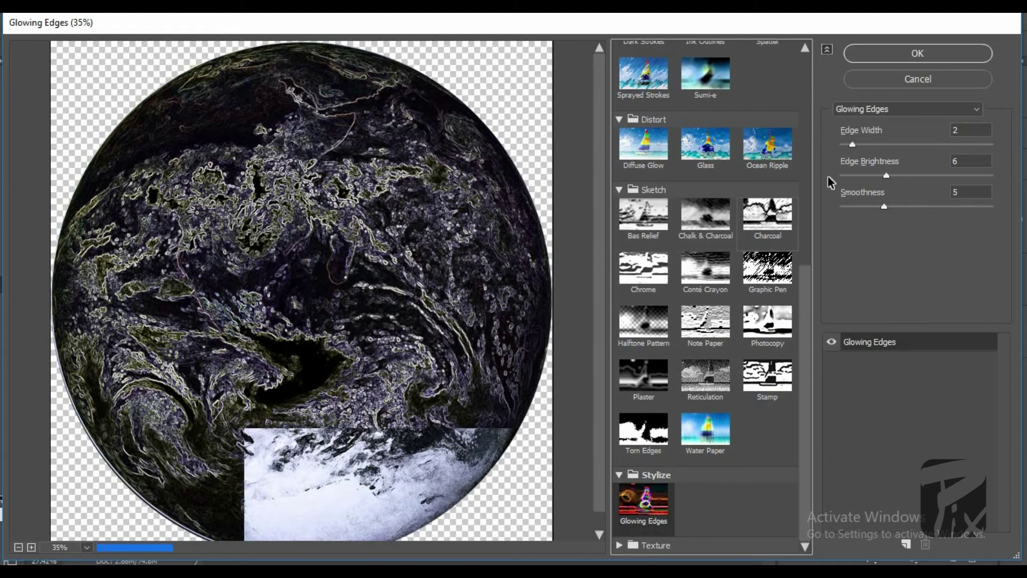
{"action": "left_click_drag", "start_coordinate": [887, 145], "coordinate": [931, 206]}
{"action": "left_click", "coordinate": [931, 58]}
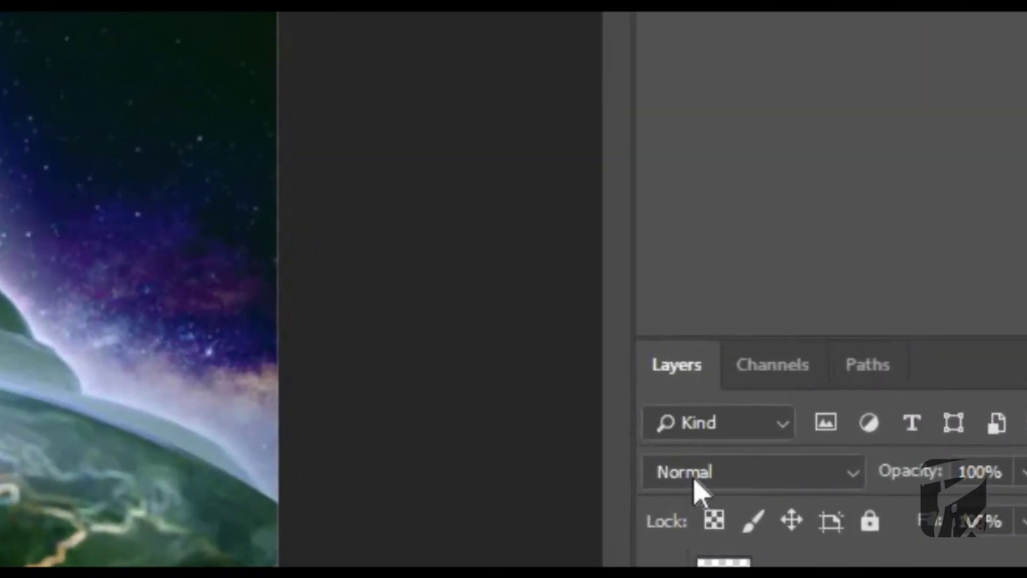
Step: Try out different blend modes on the Glowing Edges Earth layer, including Difference, Exclusion and Darker Color
{"action": "left_click", "coordinate": [742, 445]}
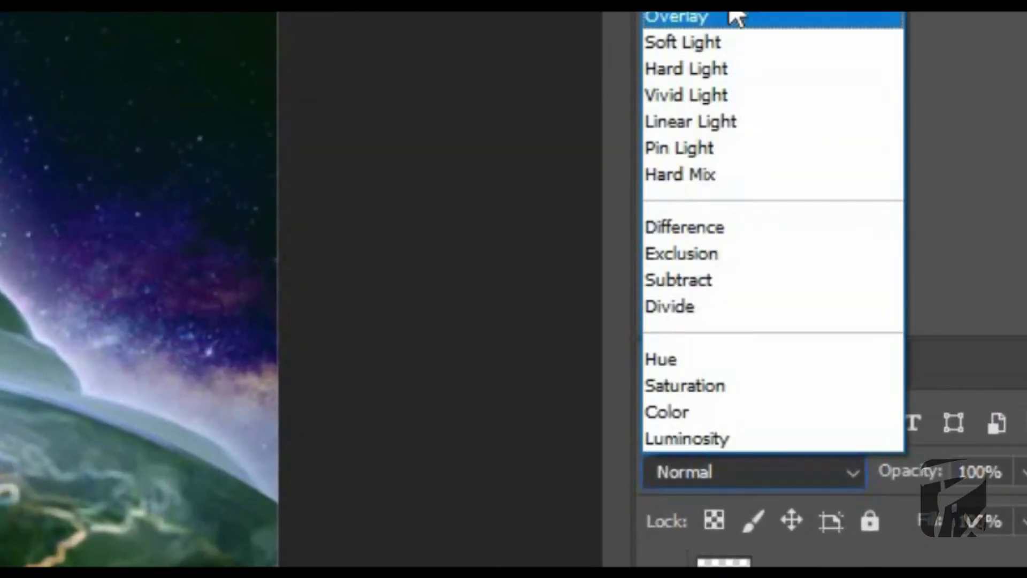
{"action": "left_click", "coordinate": [771, 100]}
{"action": "key", "text": "Up"}
{"action": "key", "text": "Down"}
{"action": "key", "text": "Down"}
{"action": "key", "text": "Down"}
{"action": "key", "text": "Down"}
{"action": "key", "text": "Down"}
{"action": "key", "text": "Down"}
{"action": "key", "text": "Down"}
{"action": "key", "text": "Down"}
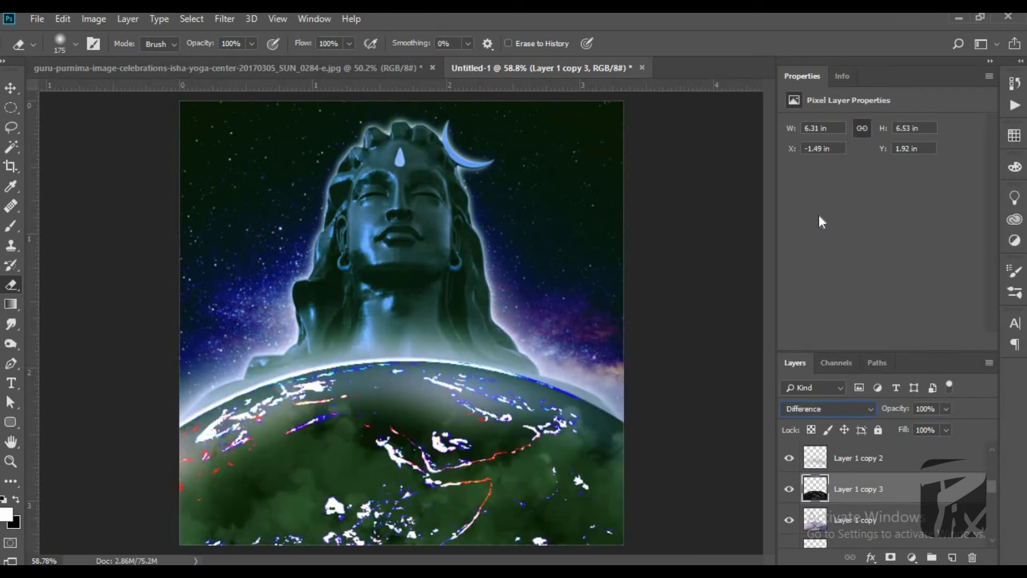
{"action": "key", "text": "Down"}
{"action": "key", "text": "Down"}
{"action": "key", "text": "Up"}
{"action": "key", "text": "Up"}
{"action": "key", "text": "Up"}
{"action": "key", "text": "Up"}
{"action": "key", "text": "Up"}
{"action": "key", "text": "Up"}
{"action": "key", "text": "Up"}
{"action": "key", "text": "Up"}
{"action": "key", "text": "Up"}
{"action": "key", "text": "Up"}
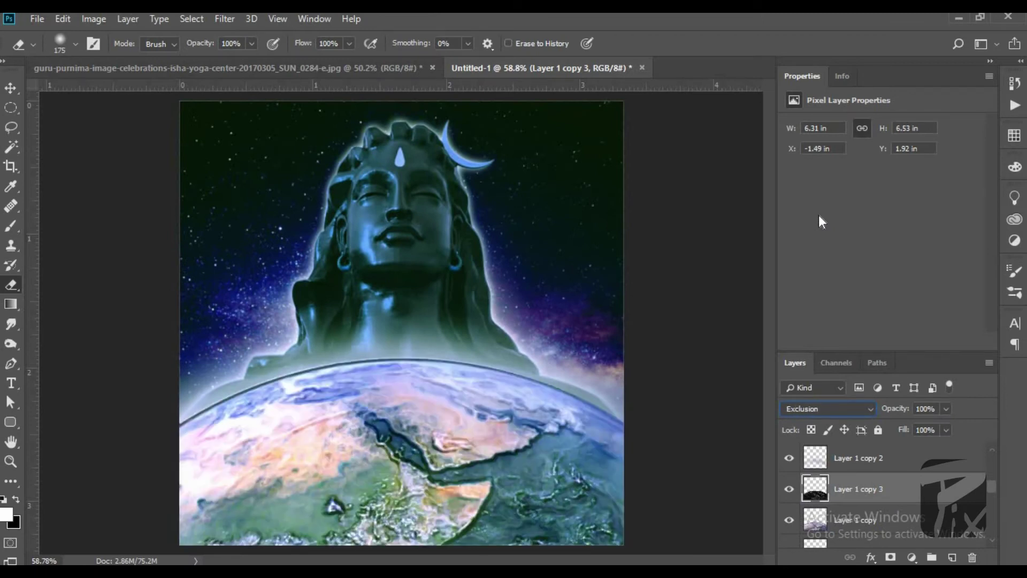
{"action": "key", "text": "Up"}
{"action": "key", "text": "Up"}
{"action": "key", "text": "Up"}
{"action": "key", "text": "Up"}
{"action": "key", "text": "Up"}
{"action": "key", "text": "Up"}
{"action": "key", "text": "Up"}
{"action": "key", "text": "Up"}
{"action": "key", "text": "Up"}
{"action": "key", "text": "Up"}
{"action": "key", "text": "Up"}
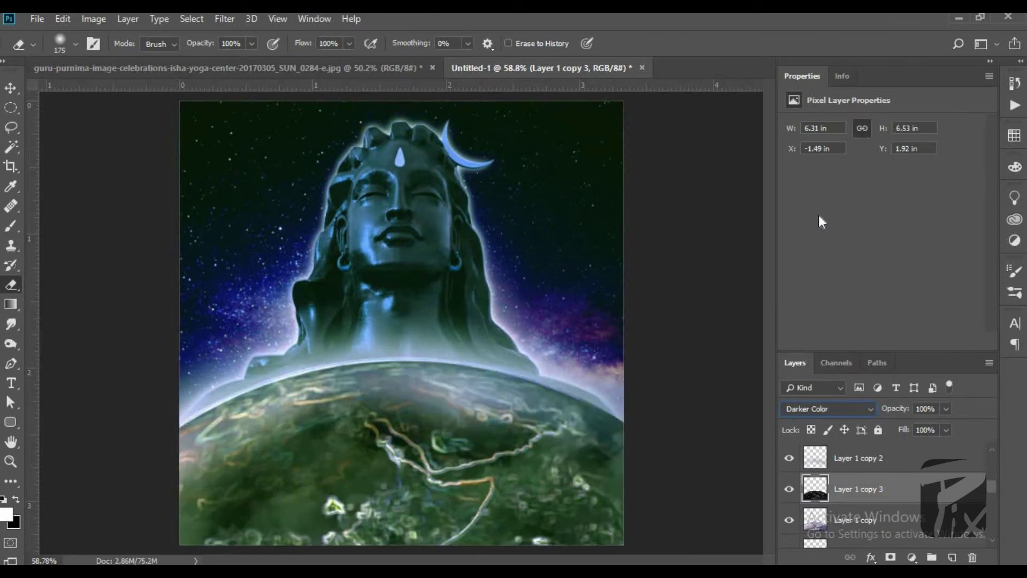
Step: Set the Glowing Edges Earth layer's blend mode to Color Dodge and compare the Earth with the layer hidden and shown
{"action": "key", "text": "Down"}
{"action": "key", "text": "Down"}
{"action": "key", "text": "Down"}
{"action": "key", "text": "Down"}
{"action": "key", "text": "Down"}
{"action": "key", "text": "Down"}
{"action": "key", "text": "Down"}
{"action": "key", "text": "Down"}
{"action": "key", "text": "Down"}
{"action": "key", "text": "Down"}
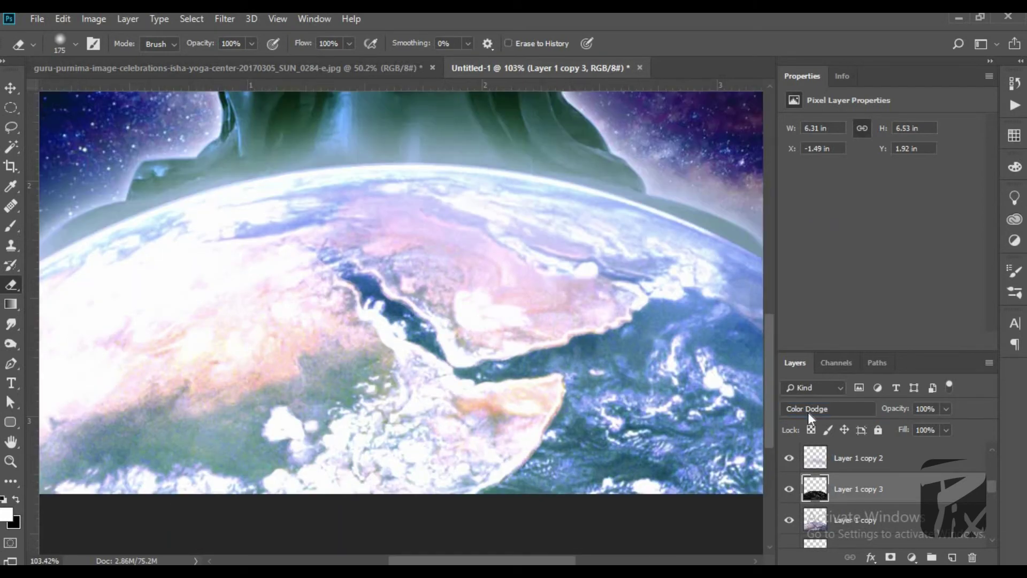
{"action": "left_click", "coordinate": [788, 490]}
{"action": "left_click", "coordinate": [787, 490]}
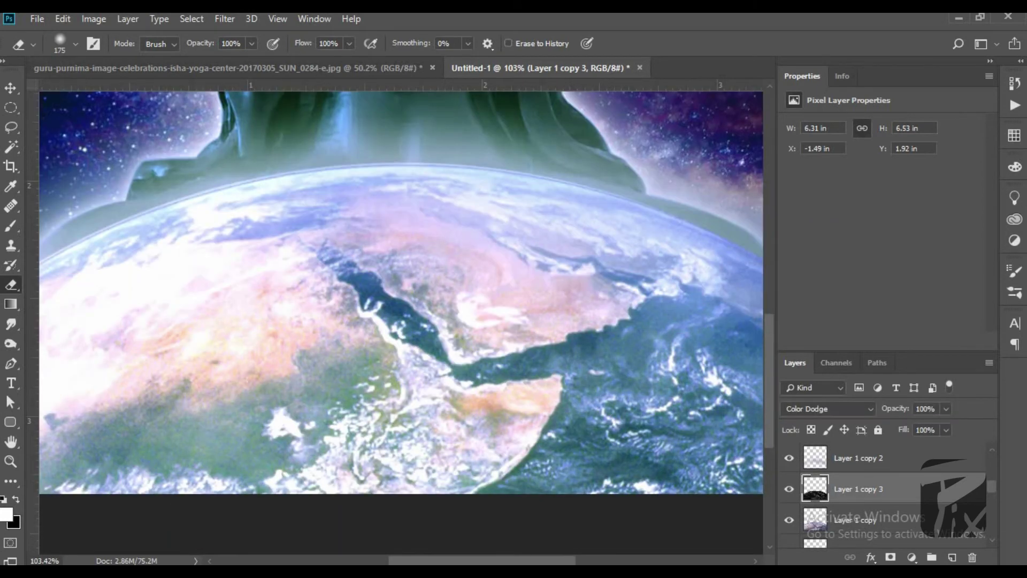
{"action": "scroll", "coordinate": [444, 242], "scroll_direction": "down", "scroll_amount": 9}
{"action": "scroll", "coordinate": [444, 242], "scroll_direction": "up", "scroll_amount": 1}
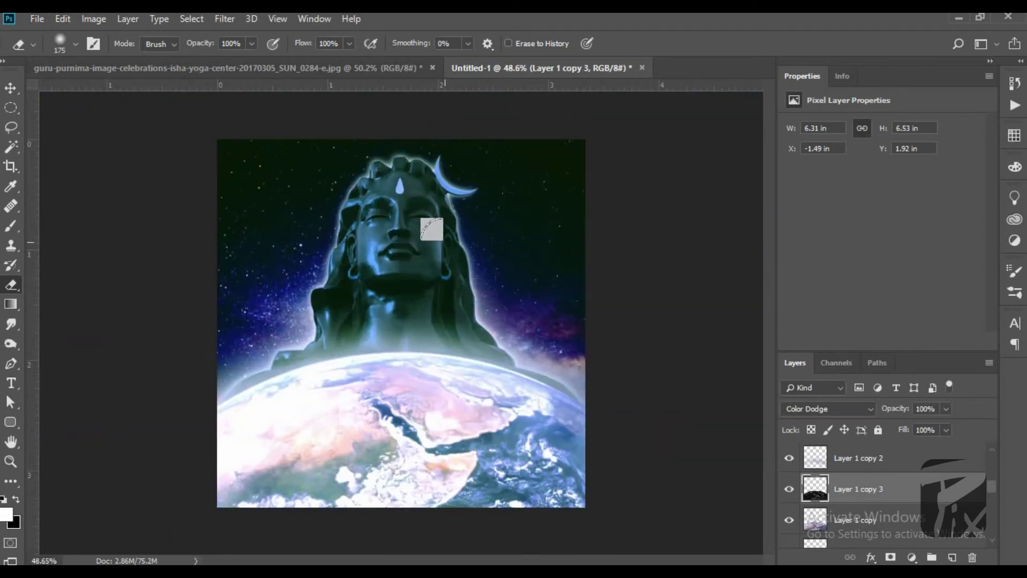
Step: Add a new empty layer directly above Layer 4 for the clouds
{"action": "left_click", "coordinate": [9, 89]}
{"action": "scroll", "coordinate": [883, 492], "scroll_direction": "up", "scroll_amount": 5}
{"action": "scroll", "coordinate": [842, 474], "scroll_direction": "down", "scroll_amount": 5}
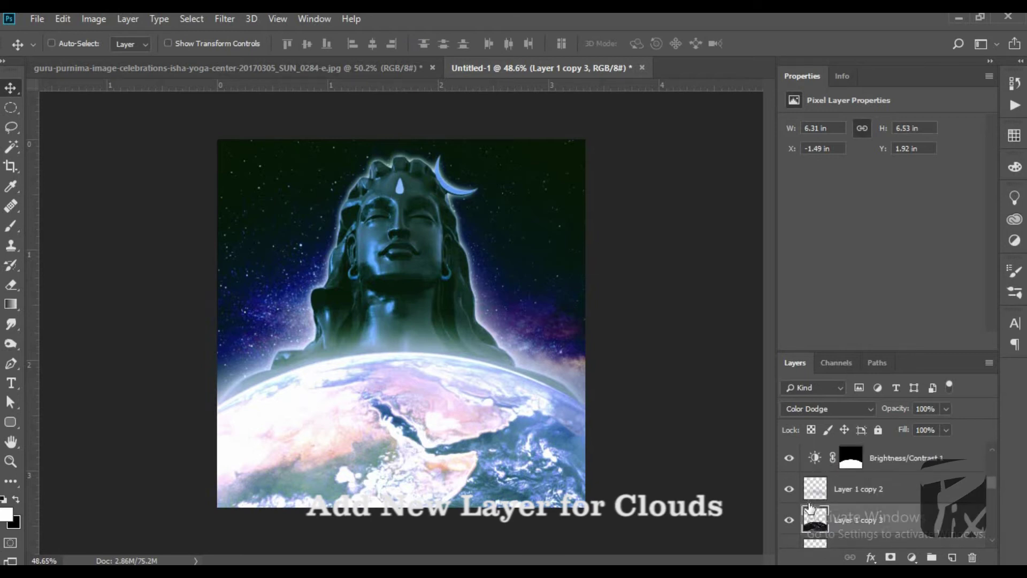
{"action": "scroll", "coordinate": [808, 503], "scroll_direction": "up", "scroll_amount": 2}
{"action": "left_click", "coordinate": [791, 460]}
{"action": "left_click", "coordinate": [791, 460]}
{"action": "left_click", "coordinate": [855, 466]}
{"action": "left_click", "coordinate": [952, 558]}
Step: Pick a cloud-shaped brush with a size of 498 px for painting on the new layer
{"action": "key", "text": "b"}
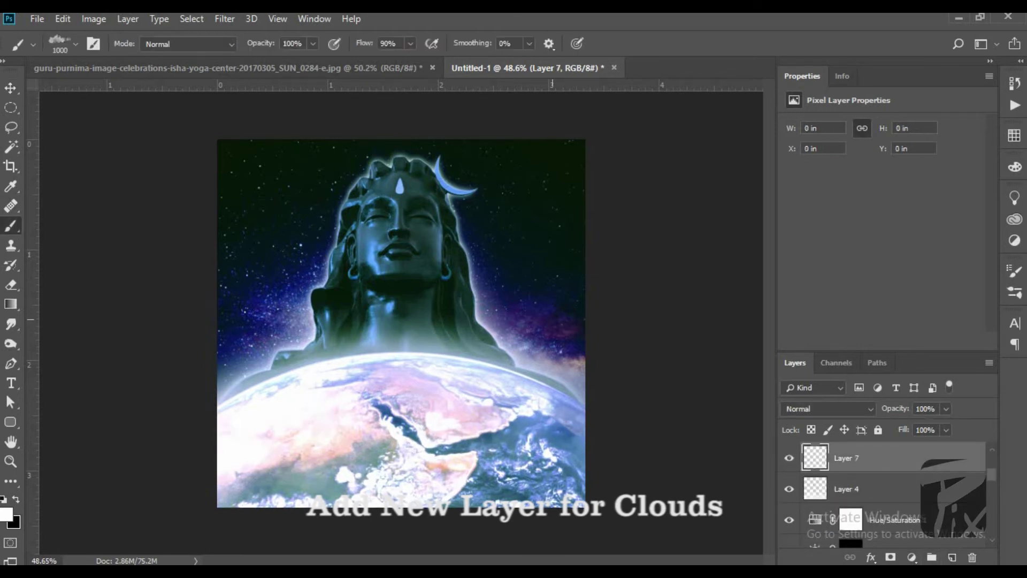
{"action": "right_click", "coordinate": [412, 332]}
{"action": "scroll", "coordinate": [507, 458], "scroll_direction": "down", "scroll_amount": 1}
{"action": "left_click", "coordinate": [507, 471]}
{"action": "right_click", "coordinate": [321, 336]}
{"action": "left_click", "coordinate": [376, 524]}
{"action": "left_click", "coordinate": [641, 57]}
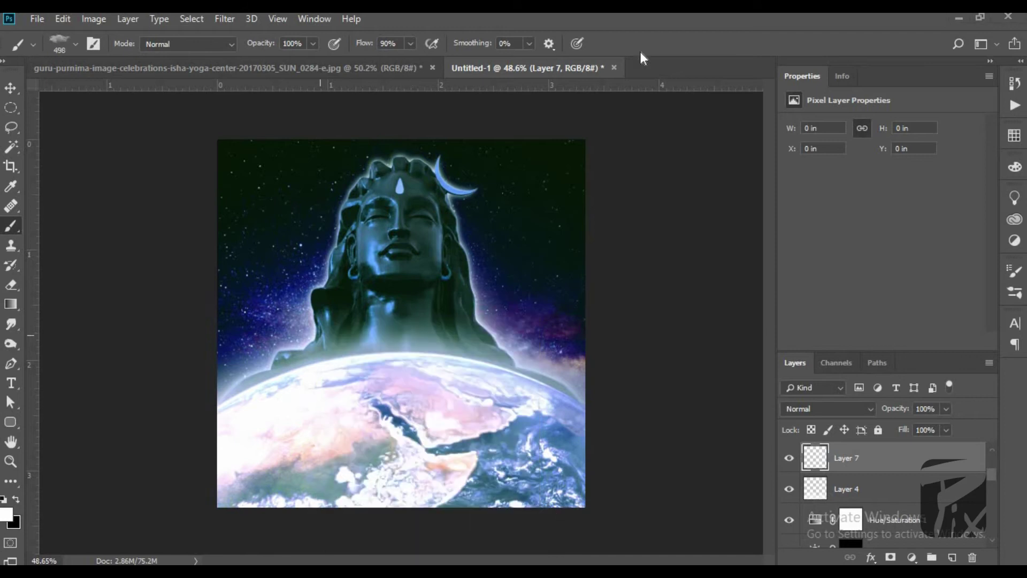
Step: Paint white clouds across the lower and middle parts of the Earth, undoing the misplaced stamps
{"action": "scroll", "coordinate": [476, 460], "scroll_direction": "up", "scroll_amount": 2}
{"action": "left_click", "coordinate": [476, 465]}
{"action": "scroll", "coordinate": [498, 474], "scroll_direction": "down", "scroll_amount": 2}
{"action": "left_click_drag", "start_coordinate": [519, 478], "coordinate": [545, 507]}
{"action": "key", "text": "ctrl+z"}
{"action": "left_click", "coordinate": [549, 507]}
{"action": "left_click", "coordinate": [590, 453]}
{"action": "key", "text": "ctrl+z"}
{"action": "left_click", "coordinate": [625, 478]}
{"action": "key", "text": "ctrl+z"}
{"action": "left_click", "coordinate": [459, 445]}
{"action": "scroll", "coordinate": [401, 428], "scroll_direction": "up", "scroll_amount": 1}
{"action": "left_click", "coordinate": [331, 434]}
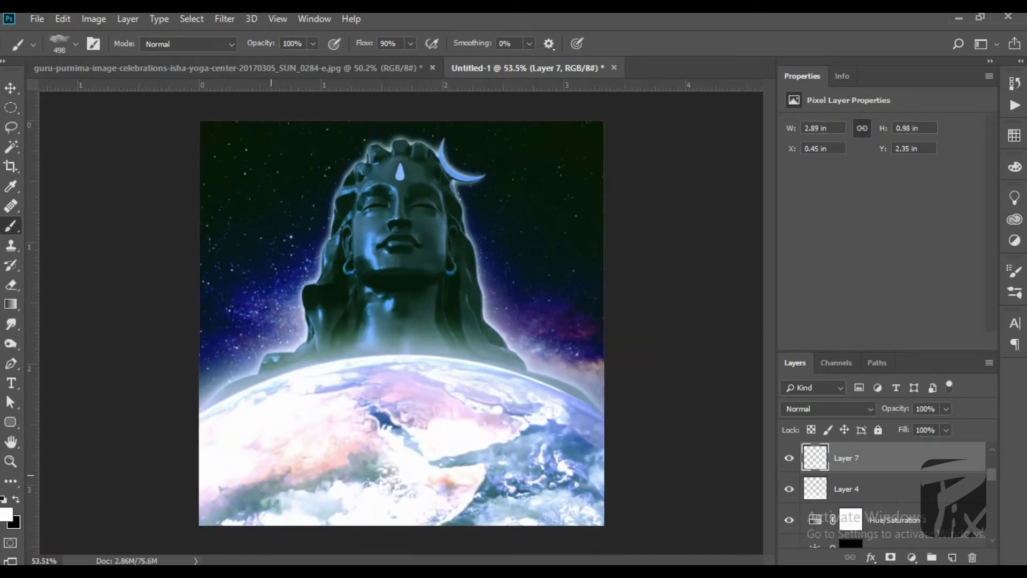
{"action": "left_click", "coordinate": [272, 459]}
Step: Add more clouds over the Earth's right half, undoing the stamps placed too close to the horizon
{"action": "scroll", "coordinate": [321, 428], "scroll_direction": "down", "scroll_amount": 3}
{"action": "left_click", "coordinate": [511, 377]}
{"action": "key", "text": "ctrl+z"}
{"action": "scroll", "coordinate": [525, 370], "scroll_direction": "up", "scroll_amount": 6}
{"action": "left_click", "coordinate": [519, 416]}
{"action": "key", "text": "ctrl+z"}
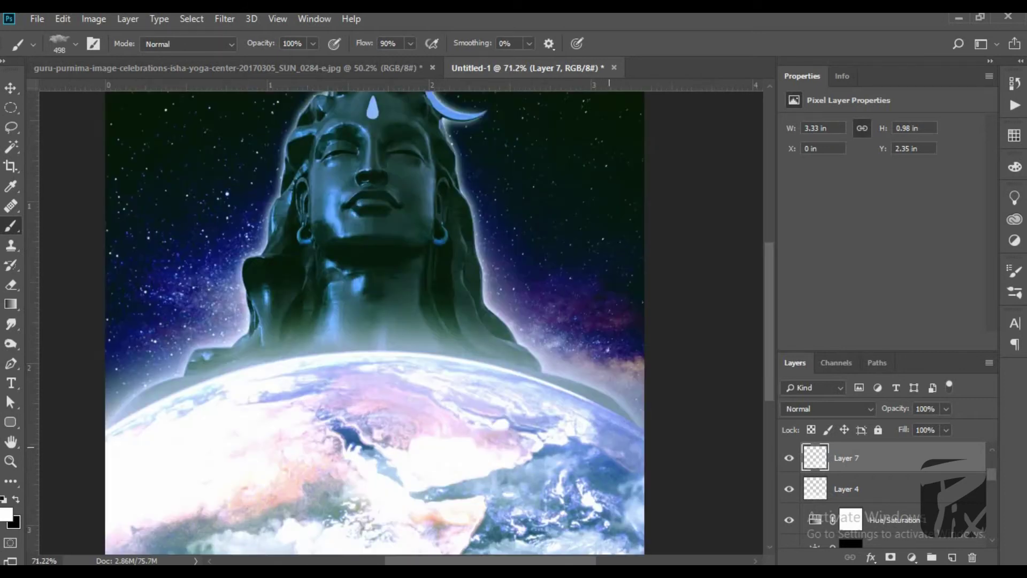
{"action": "scroll", "coordinate": [473, 482], "scroll_direction": "down", "scroll_amount": 5}
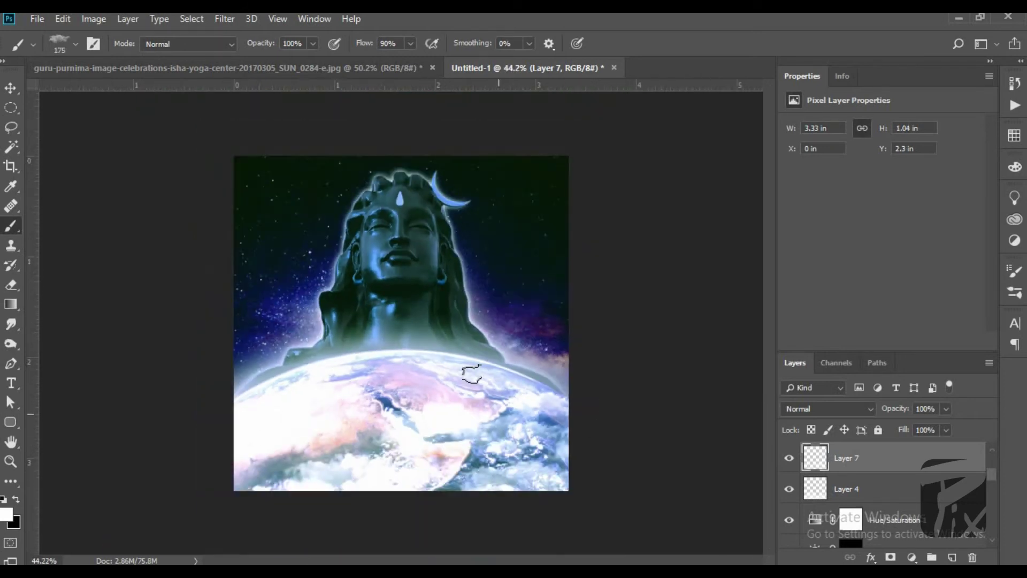
Step: Try a row of small clouds along the Earth's horizon below the statue with the cloud brush at 175 px
{"action": "left_click", "coordinate": [412, 354]}
{"action": "scroll", "coordinate": [344, 402], "scroll_direction": "up", "scroll_amount": 8}
{"action": "scroll", "coordinate": [509, 509], "scroll_direction": "down", "scroll_amount": 2}
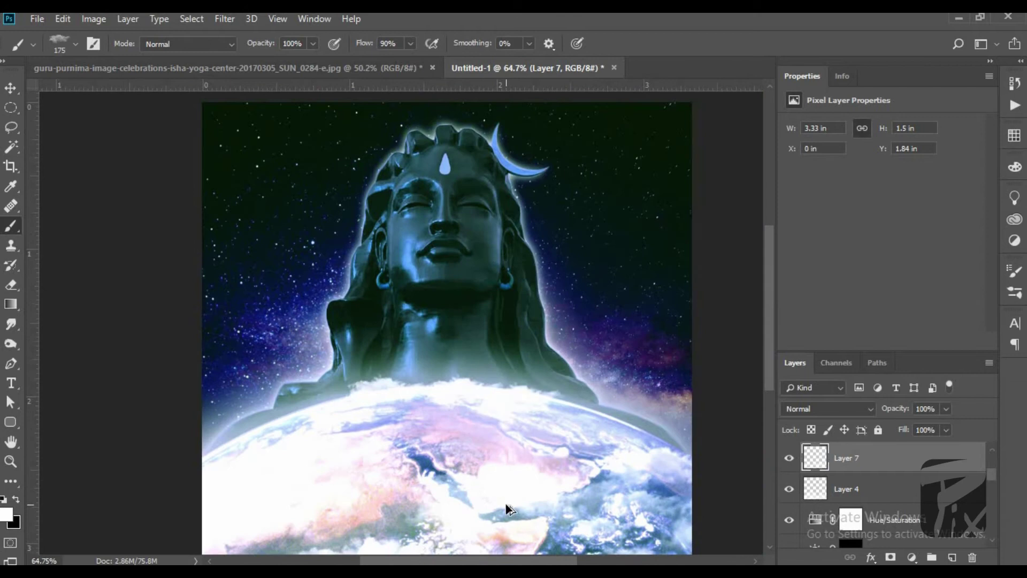
{"action": "left_click", "coordinate": [464, 409]}
{"action": "scroll", "coordinate": [454, 415], "scroll_direction": "down", "scroll_amount": 5}
{"action": "scroll", "coordinate": [428, 434], "scroll_direction": "up", "scroll_amount": 1}
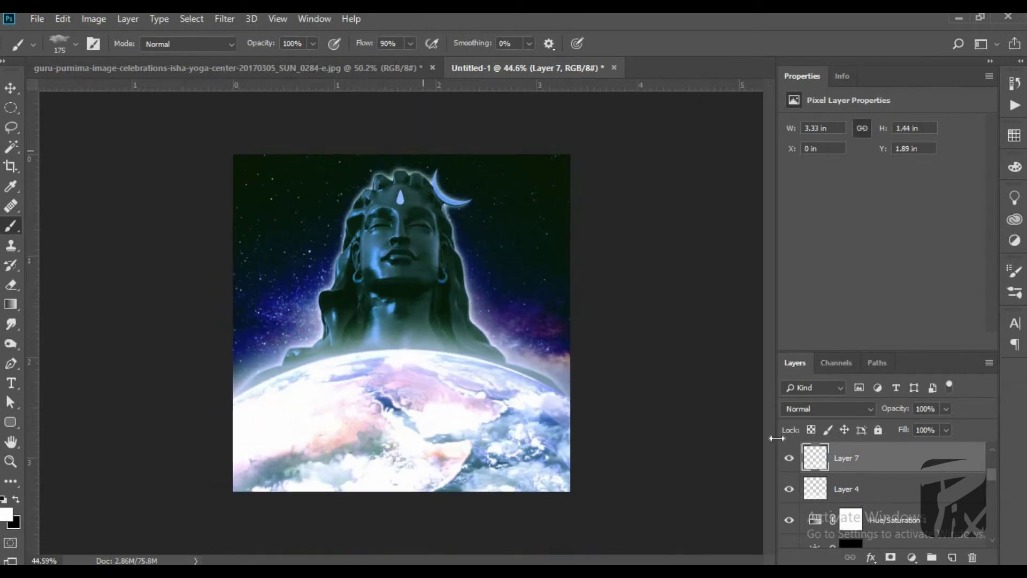
Step: Add a new layer above the Curves adjustment and fill it with 50% Gray
{"action": "scroll", "coordinate": [868, 514], "scroll_direction": "down", "scroll_amount": 10}
{"action": "scroll", "coordinate": [866, 505], "scroll_direction": "up", "scroll_amount": 4}
{"action": "scroll", "coordinate": [866, 503], "scroll_direction": "up", "scroll_amount": 5}
{"action": "scroll", "coordinate": [398, 274], "scroll_direction": "up", "scroll_amount": 5}
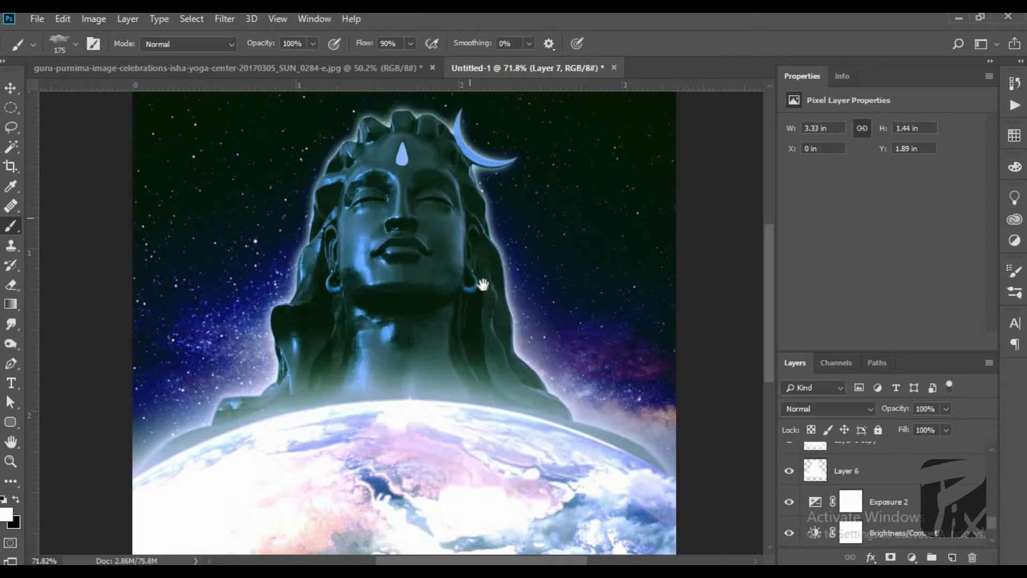
{"action": "left_click_drag", "start_coordinate": [482, 285], "coordinate": [503, 381]}
{"action": "scroll", "coordinate": [901, 500], "scroll_direction": "up", "scroll_amount": 5}
{"action": "left_click", "coordinate": [914, 465]}
{"action": "left_click", "coordinate": [952, 557]}
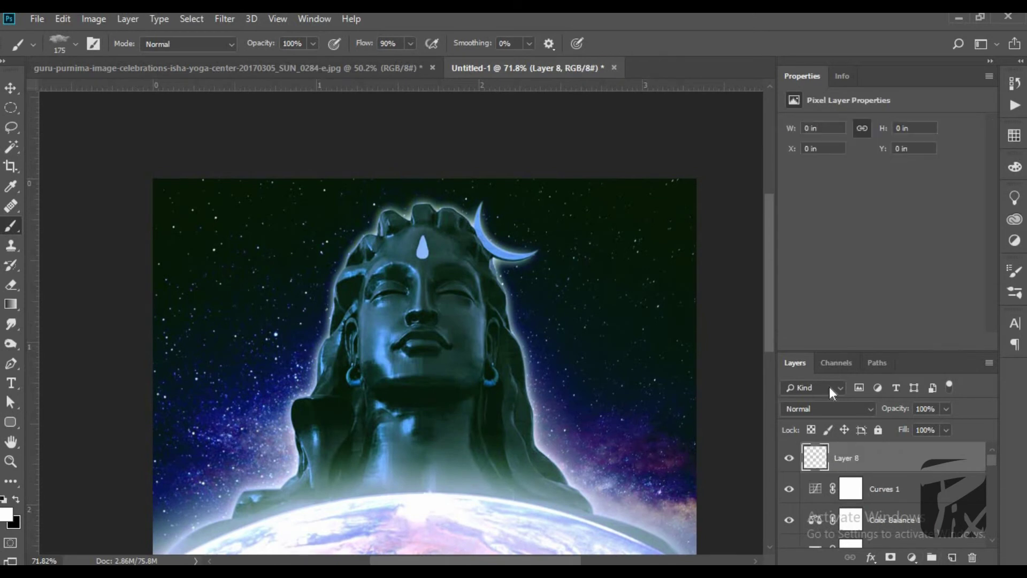
{"action": "key", "text": "shift+F5"}
{"action": "left_click", "coordinate": [484, 145]}
{"action": "left_click", "coordinate": [485, 276]}
{"action": "left_click", "coordinate": [607, 145]}
{"action": "key", "text": "b"}
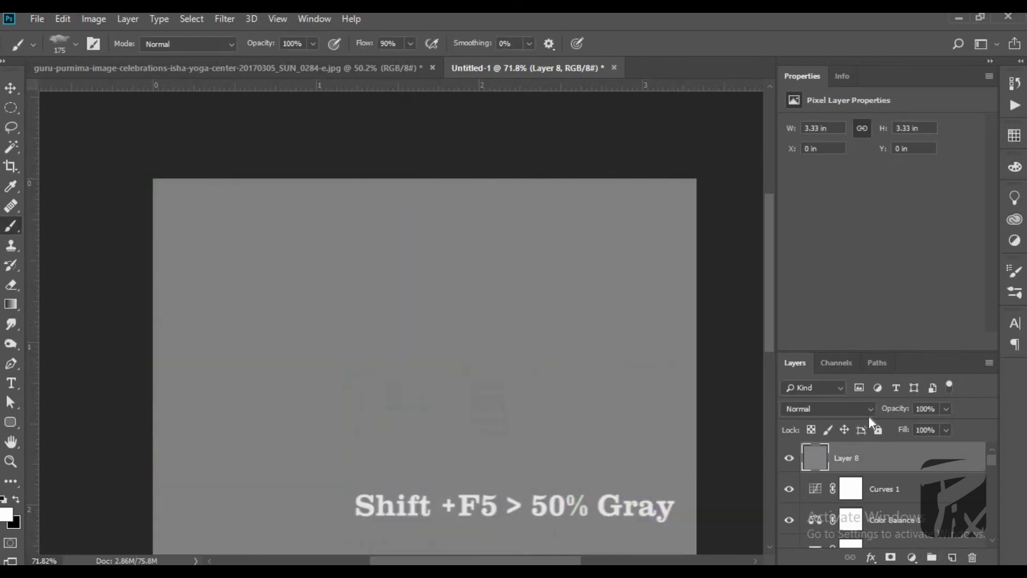
Step: Set the gray layer's blend mode to Overlay
{"action": "left_click", "coordinate": [829, 409]}
{"action": "left_click", "coordinate": [802, 211]}
{"action": "key", "text": "v"}
{"action": "scroll", "coordinate": [393, 314], "scroll_direction": "down", "scroll_amount": 7}
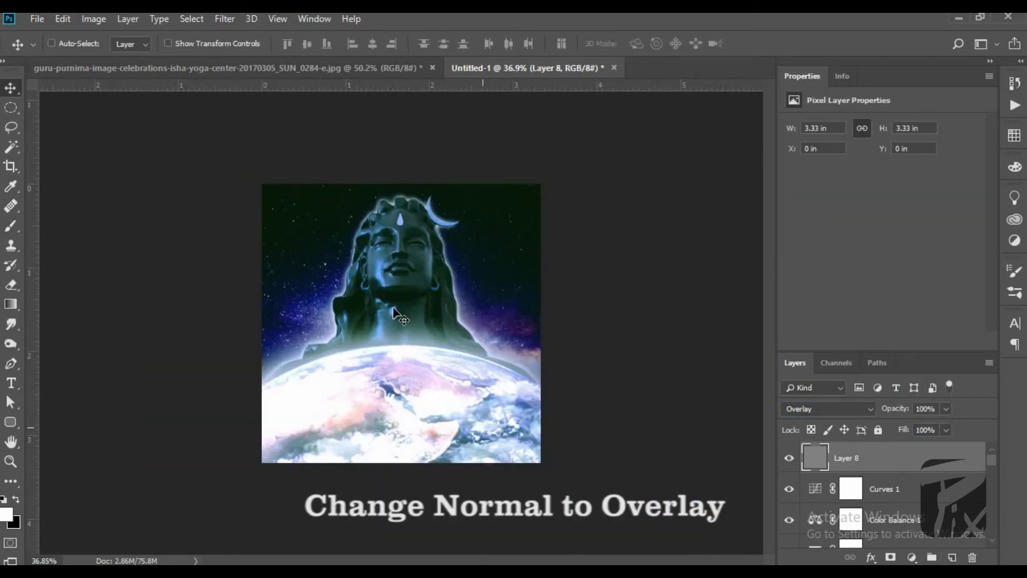
Step: Burn the shadows around the statue's nose, eyes and cheeks on the gray layer, using Midtones range and 50% exposure with a 35–50 px brush
{"action": "scroll", "coordinate": [395, 315], "scroll_direction": "up", "scroll_amount": 7}
{"action": "left_click_drag", "start_coordinate": [412, 262], "coordinate": [416, 309]}
{"action": "key", "text": "o"}
{"action": "scroll", "coordinate": [399, 212], "scroll_direction": "up", "scroll_amount": 2}
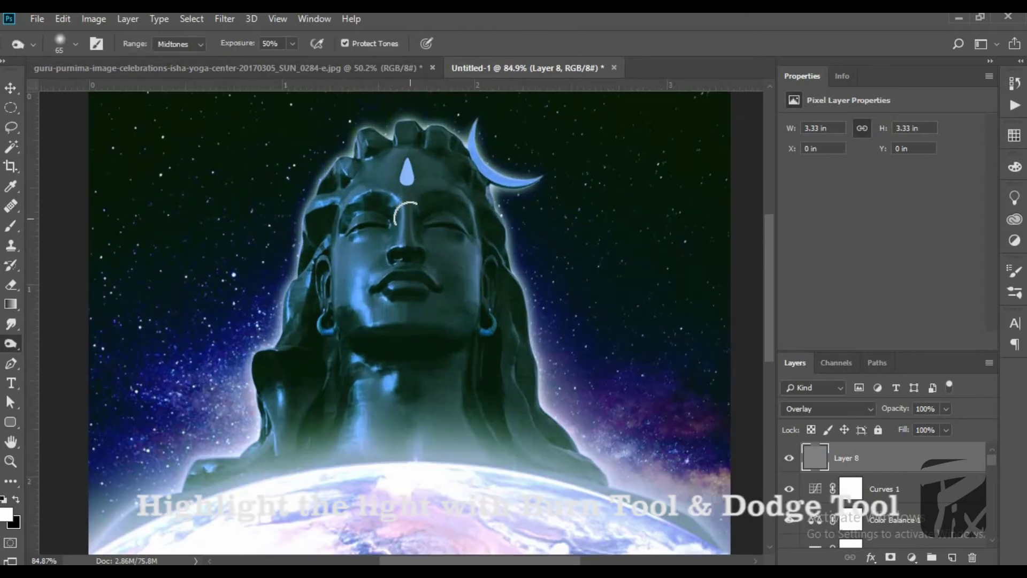
{"action": "key", "text": "bracketleft"}
{"action": "key", "text": "bracketleft"}
{"action": "key", "text": "bracketleft"}
{"action": "key", "text": "bracketleft"}
{"action": "scroll", "coordinate": [412, 219], "scroll_direction": "up", "scroll_amount": 5}
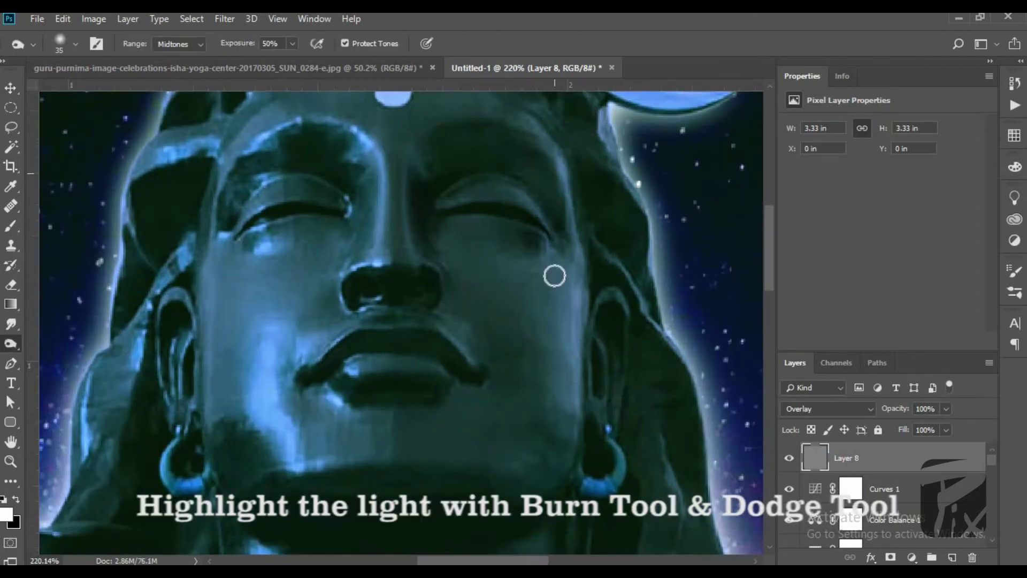
{"action": "scroll", "coordinate": [554, 275], "scroll_direction": "down", "scroll_amount": 4}
{"action": "scroll", "coordinate": [514, 272], "scroll_direction": "up", "scroll_amount": 2}
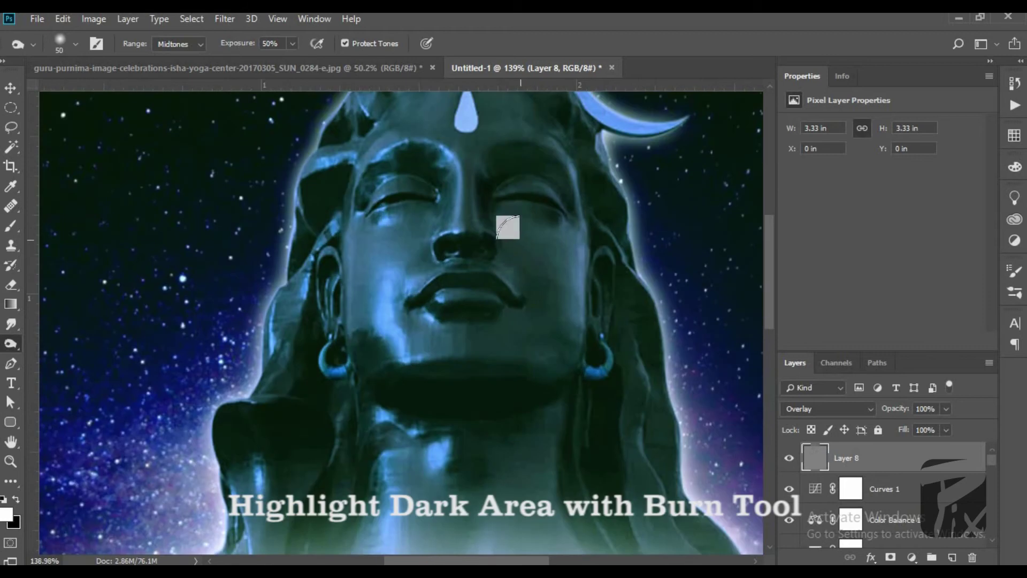
{"action": "left_click_drag", "start_coordinate": [420, 312], "coordinate": [443, 340]}
{"action": "scroll", "coordinate": [482, 300], "scroll_direction": "down", "scroll_amount": 2}
{"action": "scroll", "coordinate": [554, 358], "scroll_direction": "up", "scroll_amount": 3}
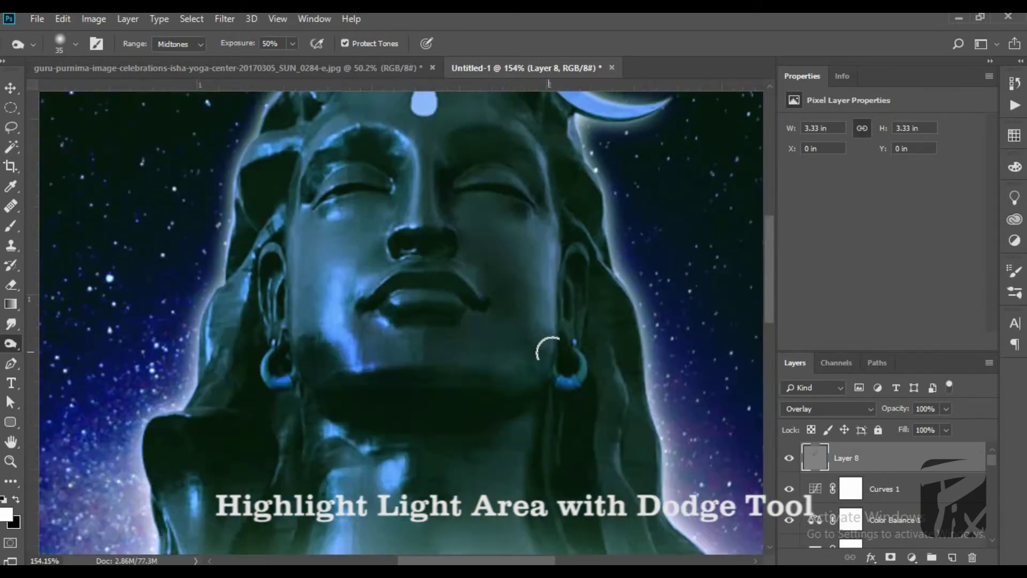
Step: Burn the shadows on the statue's neck and along the hair falling beside it, using a brush up to 70 px
{"action": "scroll", "coordinate": [548, 351], "scroll_direction": "down", "scroll_amount": 4}
{"action": "scroll", "coordinate": [409, 355], "scroll_direction": "up", "scroll_amount": 4}
{"action": "scroll", "coordinate": [407, 191], "scroll_direction": "up", "scroll_amount": 5}
{"action": "key", "text": "bracketleft"}
{"action": "key", "text": "bracketleft"}
{"action": "key", "text": "bracketleft"}
{"action": "scroll", "coordinate": [587, 268], "scroll_direction": "down", "scroll_amount": 5}
{"action": "scroll", "coordinate": [614, 268], "scroll_direction": "up", "scroll_amount": 5}
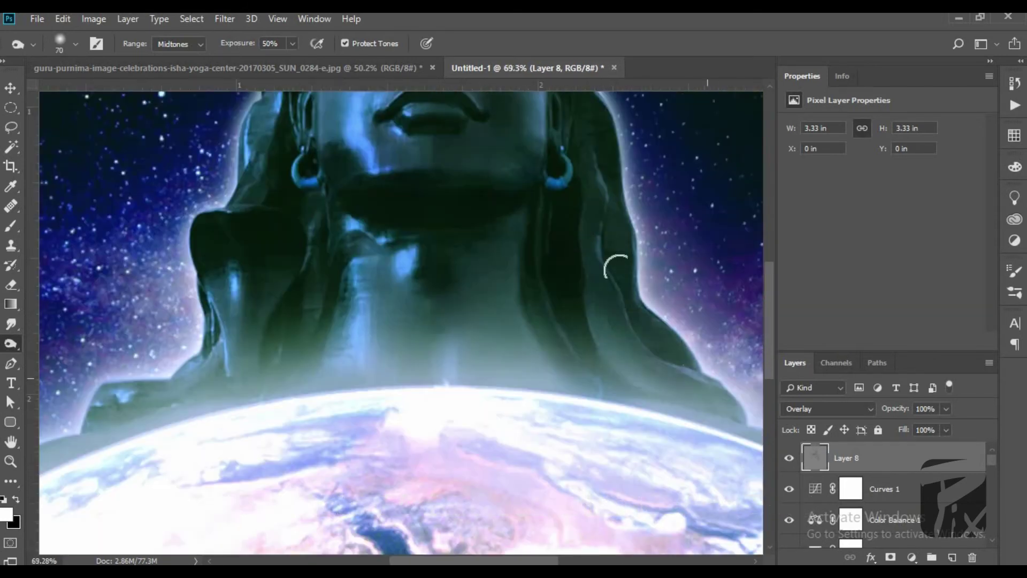
{"action": "scroll", "coordinate": [615, 204], "scroll_direction": "down", "scroll_amount": 5}
{"action": "scroll", "coordinate": [585, 193], "scroll_direction": "up", "scroll_amount": 5}
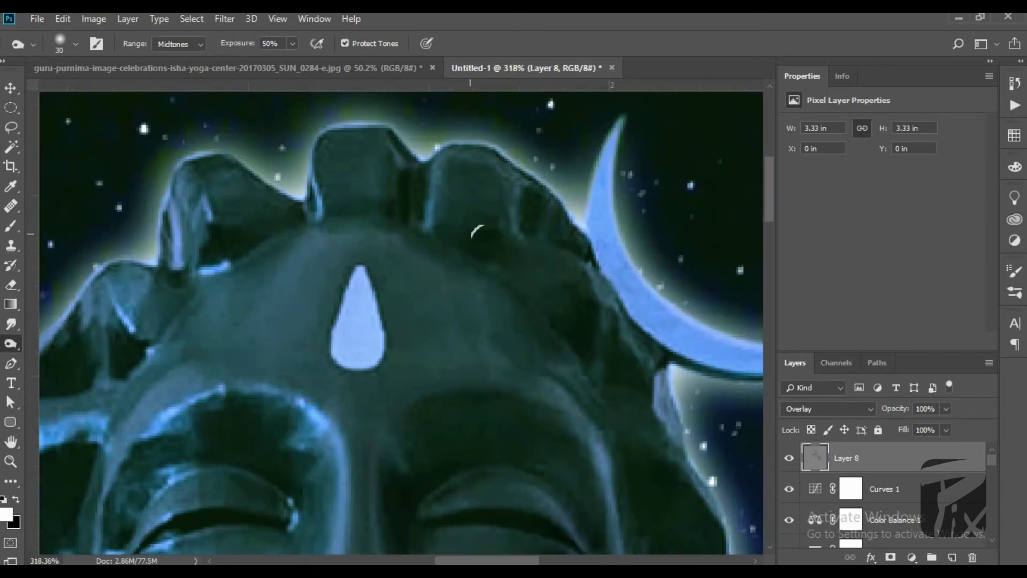
Step: Burn the dark areas around the statue's hair curls, forehead and nose bridge with a 15–30 px brush
{"action": "scroll", "coordinate": [184, 305], "scroll_direction": "down", "scroll_amount": 5}
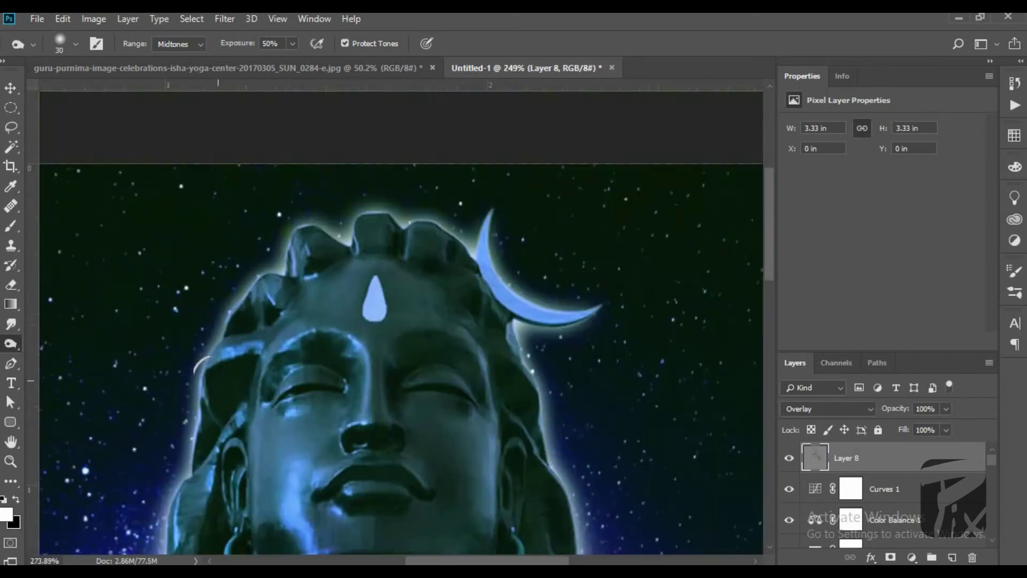
{"action": "scroll", "coordinate": [332, 335], "scroll_direction": "up", "scroll_amount": 7}
{"action": "scroll", "coordinate": [383, 305], "scroll_direction": "up", "scroll_amount": 1}
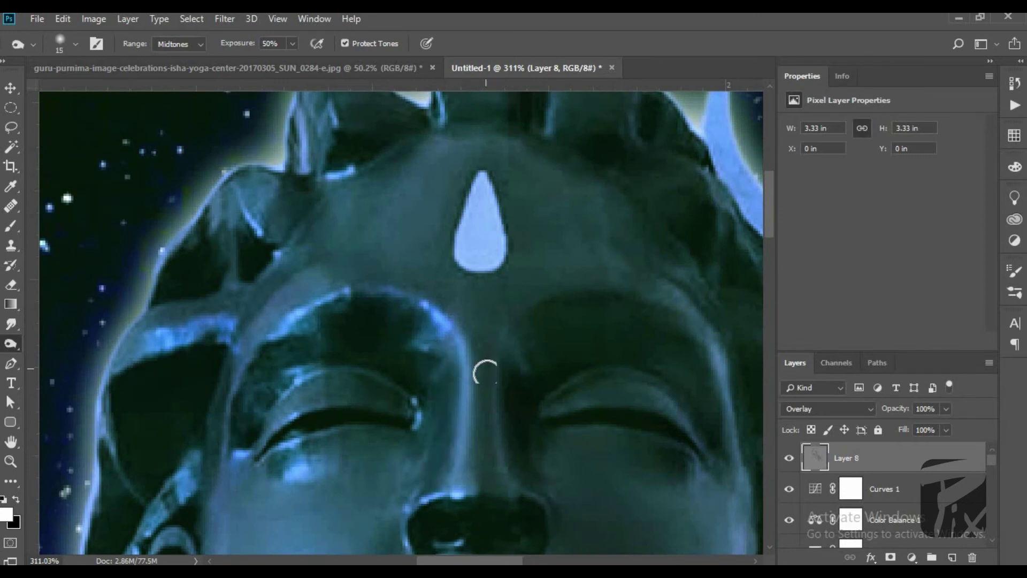
{"action": "scroll", "coordinate": [486, 371], "scroll_direction": "down", "scroll_amount": 1}
{"action": "key", "text": "bracketright"}
{"action": "scroll", "coordinate": [401, 417], "scroll_direction": "down", "scroll_amount": 4}
{"action": "scroll", "coordinate": [500, 435], "scroll_direction": "up", "scroll_amount": 3}
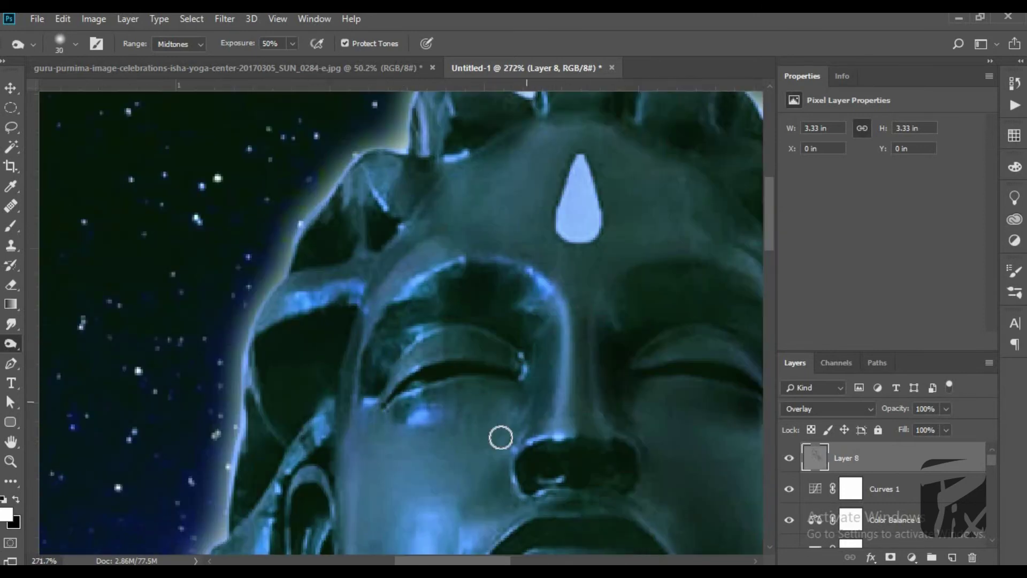
Step: Burn the shadows beside the nose and on the dark rounded form next to the neck with a 30 px brush
{"action": "scroll", "coordinate": [367, 335], "scroll_direction": "down", "scroll_amount": 3}
{"action": "scroll", "coordinate": [284, 380], "scroll_direction": "up", "scroll_amount": 4}
{"action": "scroll", "coordinate": [284, 380], "scroll_direction": "down", "scroll_amount": 4}
{"action": "scroll", "coordinate": [315, 413], "scroll_direction": "up", "scroll_amount": 4}
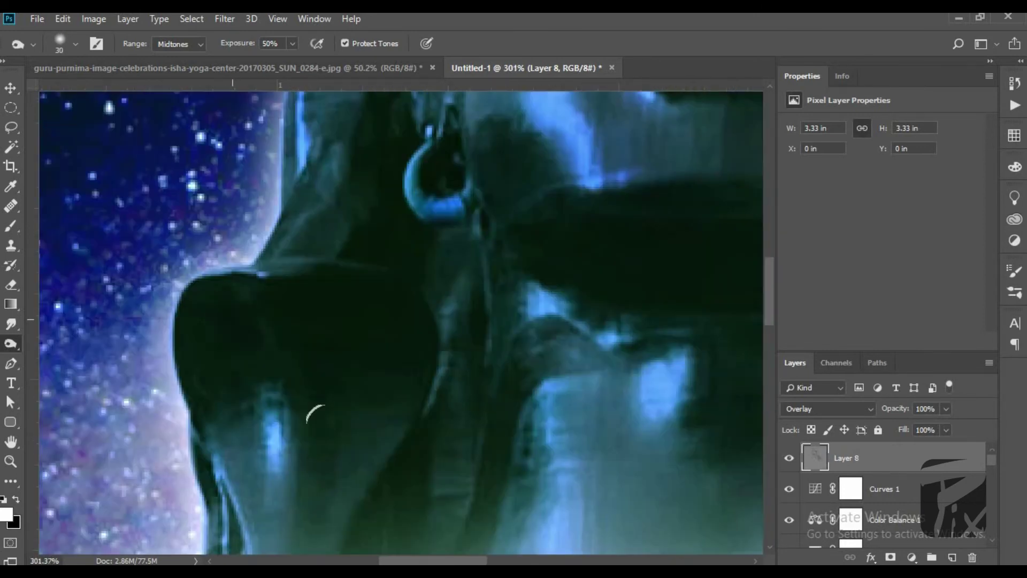
{"action": "scroll", "coordinate": [351, 309], "scroll_direction": "down", "scroll_amount": 5}
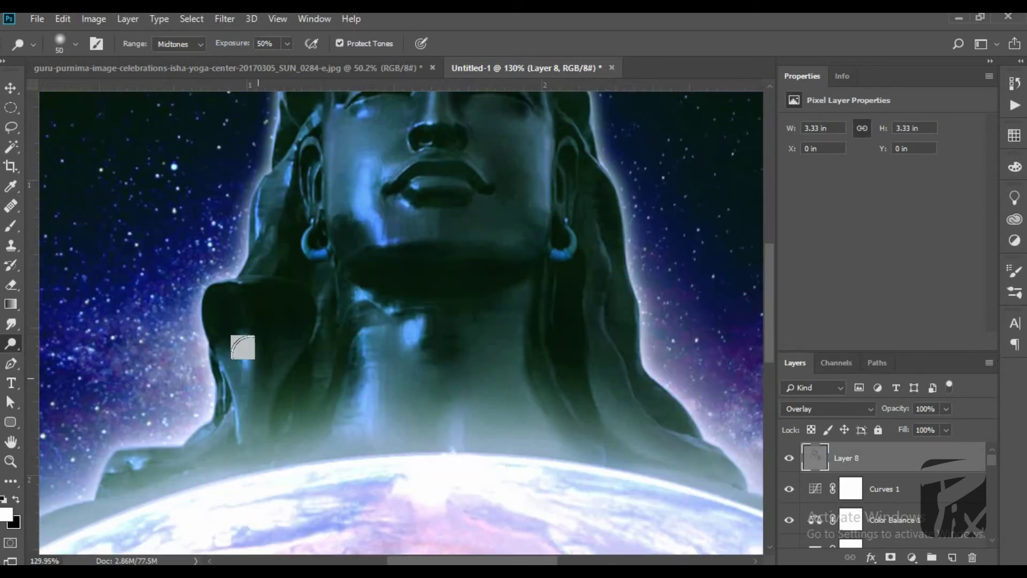
Step: Dodge the highlights on the statue's neck and the form beside it, using Shadows range and 50% exposure at about 45 px
{"action": "scroll", "coordinate": [243, 346], "scroll_direction": "up", "scroll_amount": 1}
{"action": "key", "text": "bracketleft"}
{"action": "key", "text": "bracketleft"}
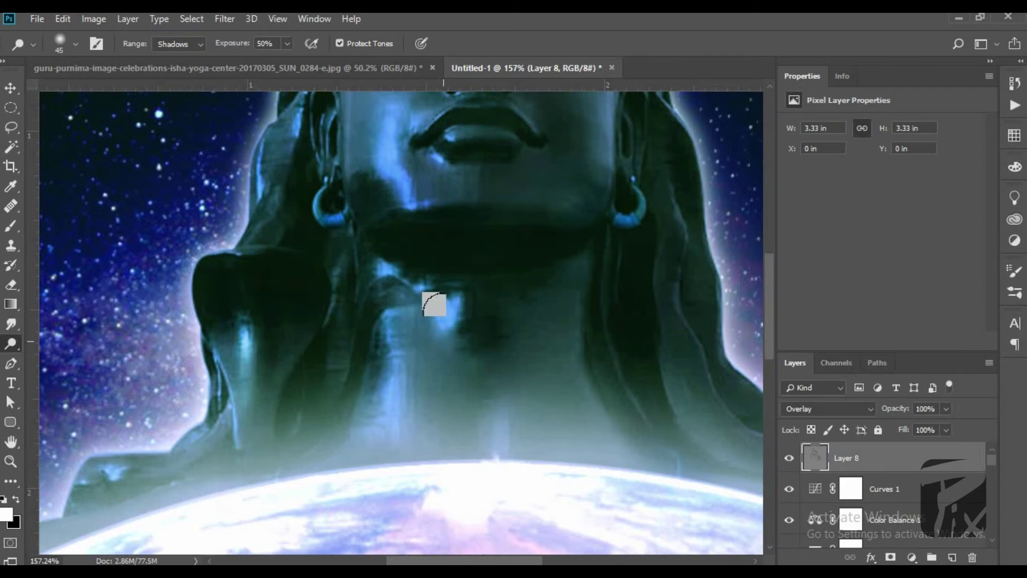
{"action": "scroll", "coordinate": [342, 212], "scroll_direction": "down", "scroll_amount": 2}
{"action": "scroll", "coordinate": [353, 229], "scroll_direction": "up", "scroll_amount": 5}
{"action": "key", "text": "bracketleft"}
{"action": "key", "text": "bracketleft"}
{"action": "key", "text": "bracketleft"}
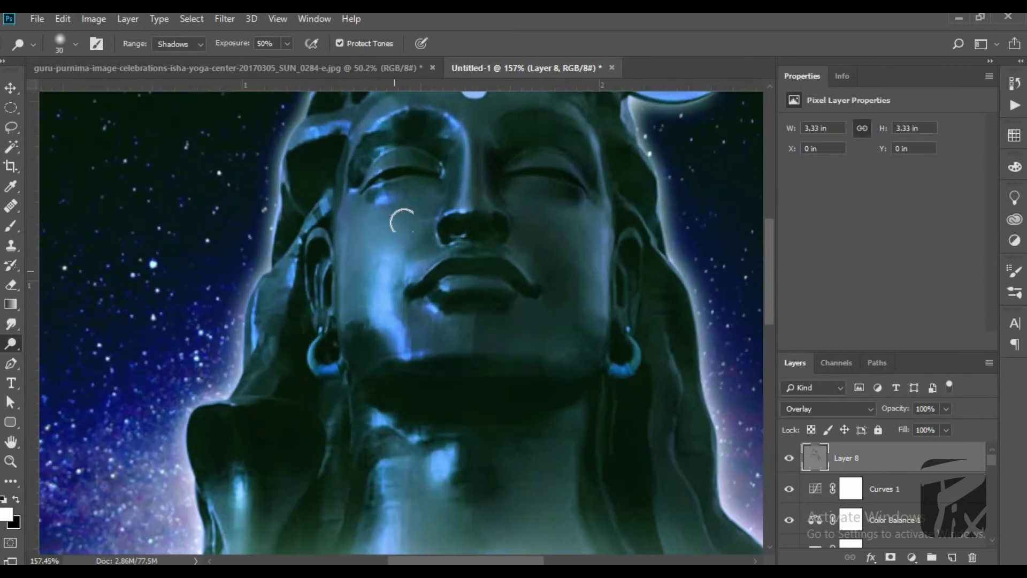
Step: Dodge the highlights along the statue's brow, eyelids and the hair above the ear with a 20 px brush
{"action": "scroll", "coordinate": [438, 367], "scroll_direction": "down", "scroll_amount": 2}
{"action": "scroll", "coordinate": [427, 171], "scroll_direction": "up", "scroll_amount": 4}
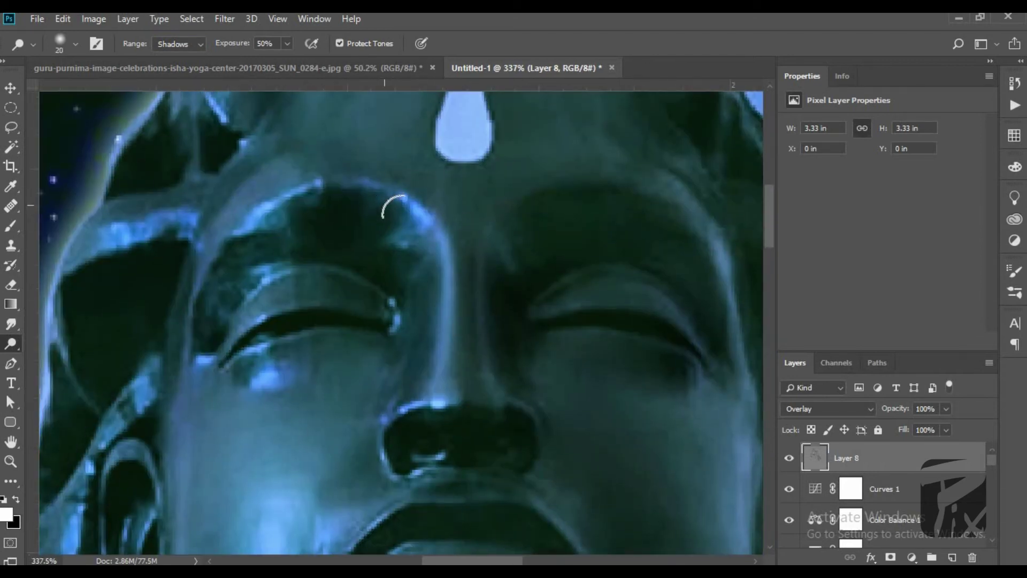
{"action": "scroll", "coordinate": [77, 238], "scroll_direction": "down", "scroll_amount": 2}
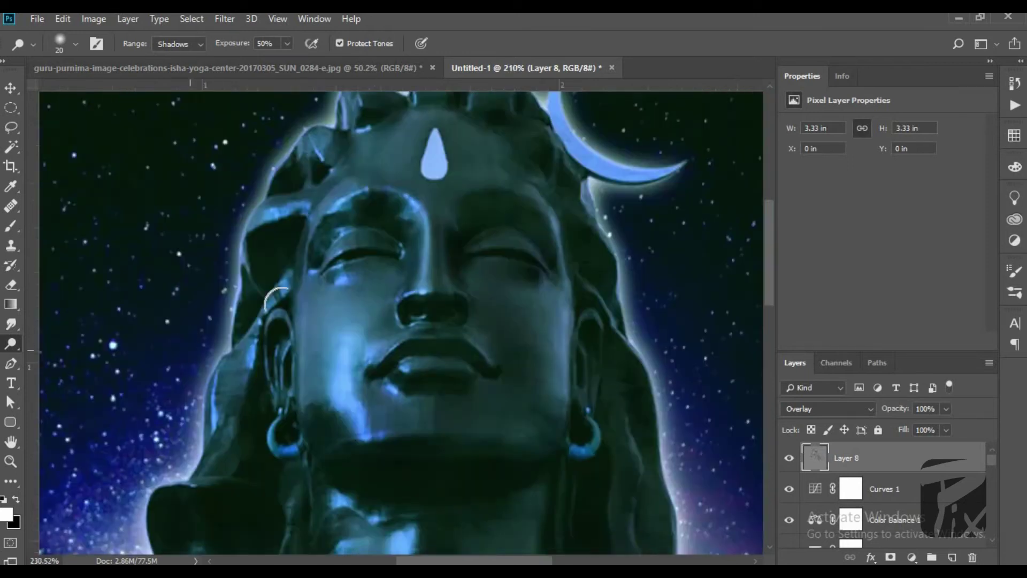
{"action": "scroll", "coordinate": [237, 507], "scroll_direction": "up", "scroll_amount": 2}
{"action": "scroll", "coordinate": [417, 319], "scroll_direction": "down", "scroll_amount": 2}
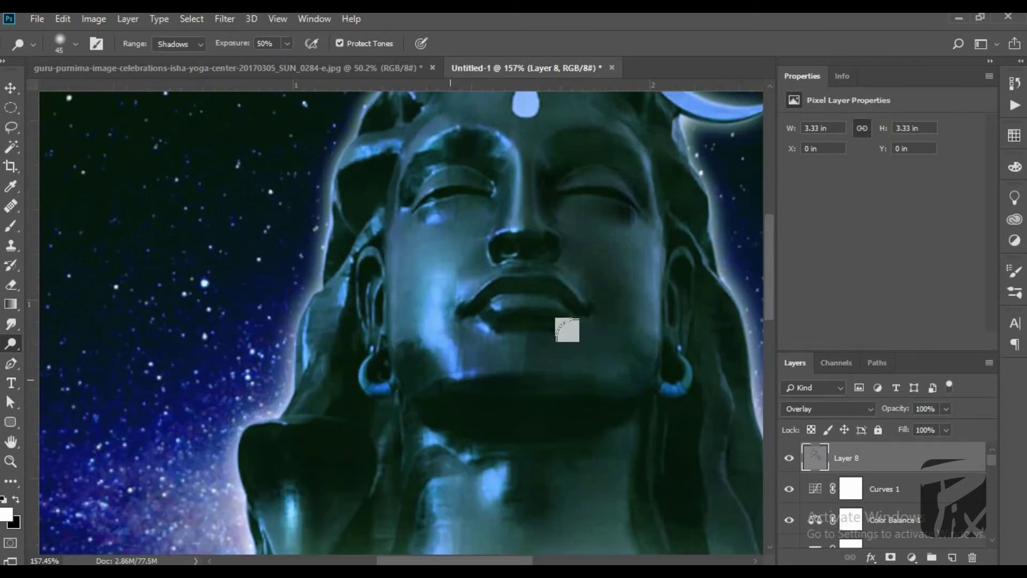
Step: Dodge the light areas around the mouth and chin at 45 px, and the hair near the crescent moon at 20 px
{"action": "scroll", "coordinate": [654, 273], "scroll_direction": "down", "scroll_amount": 2}
{"action": "scroll", "coordinate": [696, 134], "scroll_direction": "up", "scroll_amount": 2}
{"action": "scroll", "coordinate": [653, 284], "scroll_direction": "down", "scroll_amount": 1}
{"action": "key", "text": "bracketleft"}
{"action": "key", "text": "bracketleft"}
{"action": "key", "text": "bracketleft"}
{"action": "key", "text": "bracketleft"}
{"action": "key", "text": "bracketleft"}
{"action": "key", "text": "bracketleft"}
{"action": "key", "text": "bracketleft"}
{"action": "key", "text": "bracketleft"}
{"action": "scroll", "coordinate": [571, 211], "scroll_direction": "up", "scroll_amount": 2}
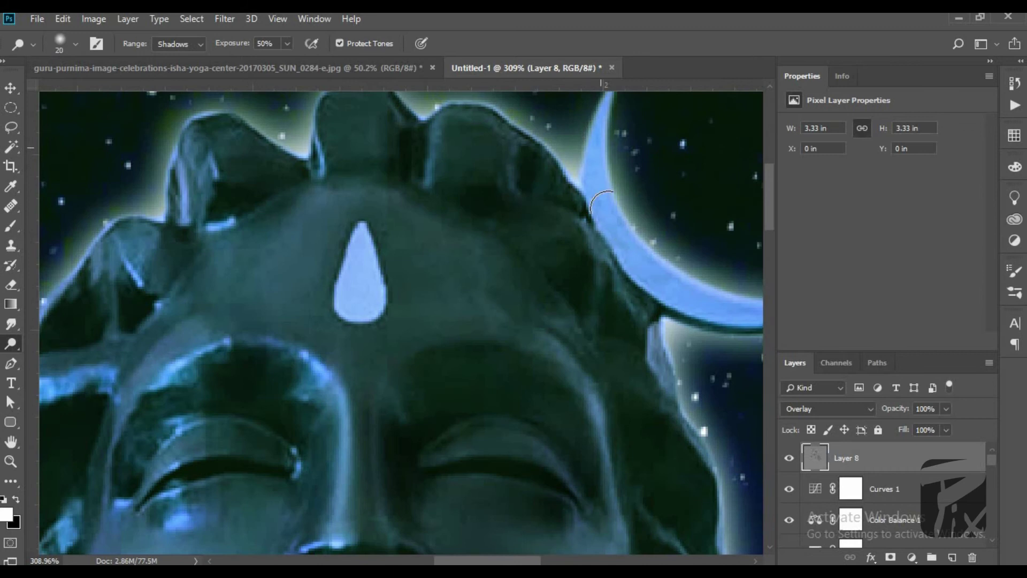
Step: Dodge the edges of the hair curls on top of the head, switching the Dodge tool's range to Midtones
{"action": "scroll", "coordinate": [538, 288], "scroll_direction": "down", "scroll_amount": 2}
{"action": "scroll", "coordinate": [321, 126], "scroll_direction": "up", "scroll_amount": 1}
{"action": "scroll", "coordinate": [190, 162], "scroll_direction": "up", "scroll_amount": 3}
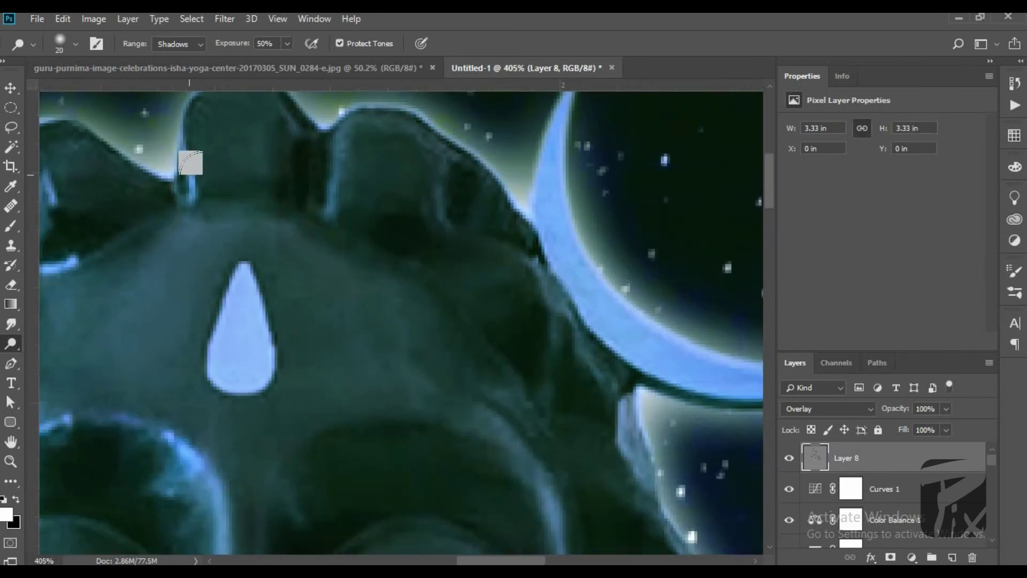
{"action": "scroll", "coordinate": [314, 250], "scroll_direction": "down", "scroll_amount": 3}
{"action": "left_click", "coordinate": [180, 43]}
{"action": "left_click", "coordinate": [181, 68]}
{"action": "scroll", "coordinate": [254, 235], "scroll_direction": "up", "scroll_amount": 3}
{"action": "scroll", "coordinate": [383, 215], "scroll_direction": "down", "scroll_amount": 3}
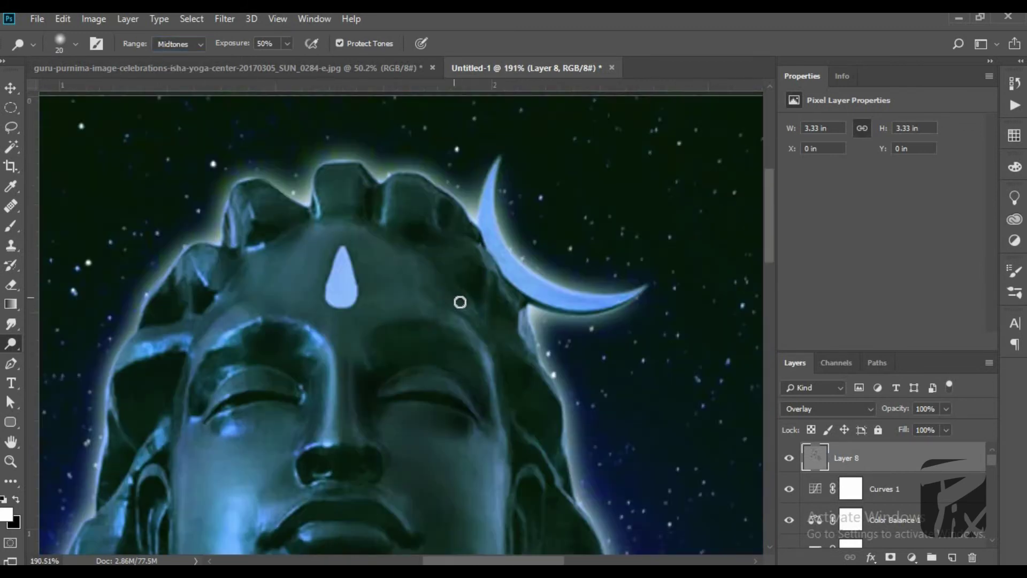
Step: Dodge the fine highlights on the statue's earrings with a 9 px brush in Midtones range
{"action": "scroll", "coordinate": [472, 389], "scroll_direction": "up", "scroll_amount": 3}
{"action": "key", "text": "bracketright"}
{"action": "key", "text": "bracketright"}
{"action": "key", "text": "bracketright"}
{"action": "scroll", "coordinate": [319, 347], "scroll_direction": "down", "scroll_amount": 3}
{"action": "scroll", "coordinate": [364, 176], "scroll_direction": "up", "scroll_amount": 3}
{"action": "key", "text": "bracketleft"}
{"action": "key", "text": "bracketleft"}
{"action": "key", "text": "bracketleft"}
{"action": "key", "text": "bracketleft"}
{"action": "key", "text": "bracketleft"}
{"action": "key", "text": "bracketleft"}
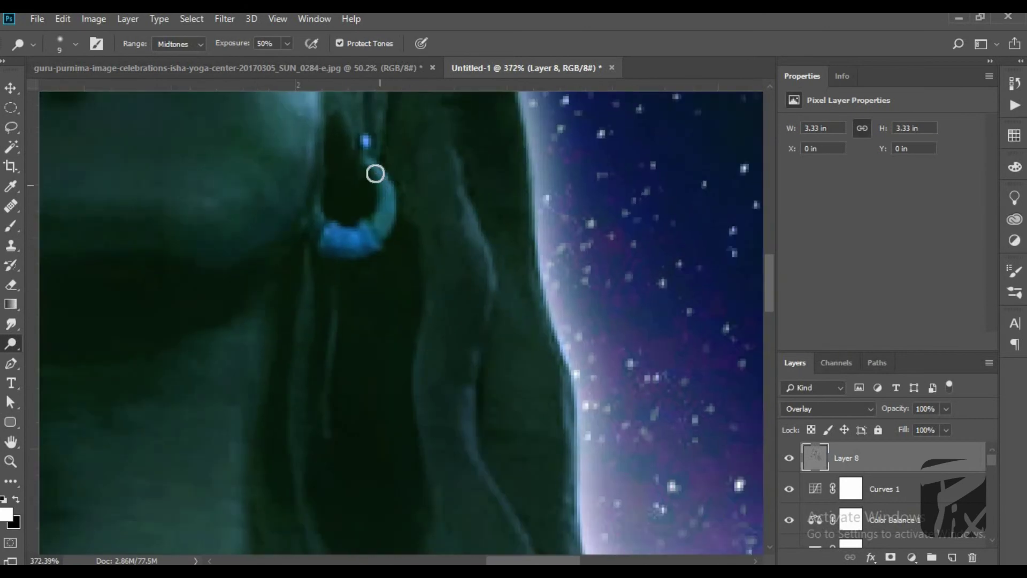
{"action": "scroll", "coordinate": [382, 230], "scroll_direction": "down", "scroll_amount": 3}
{"action": "scroll", "coordinate": [266, 218], "scroll_direction": "up", "scroll_amount": 3}
{"action": "scroll", "coordinate": [390, 390], "scroll_direction": "down", "scroll_amount": 2}
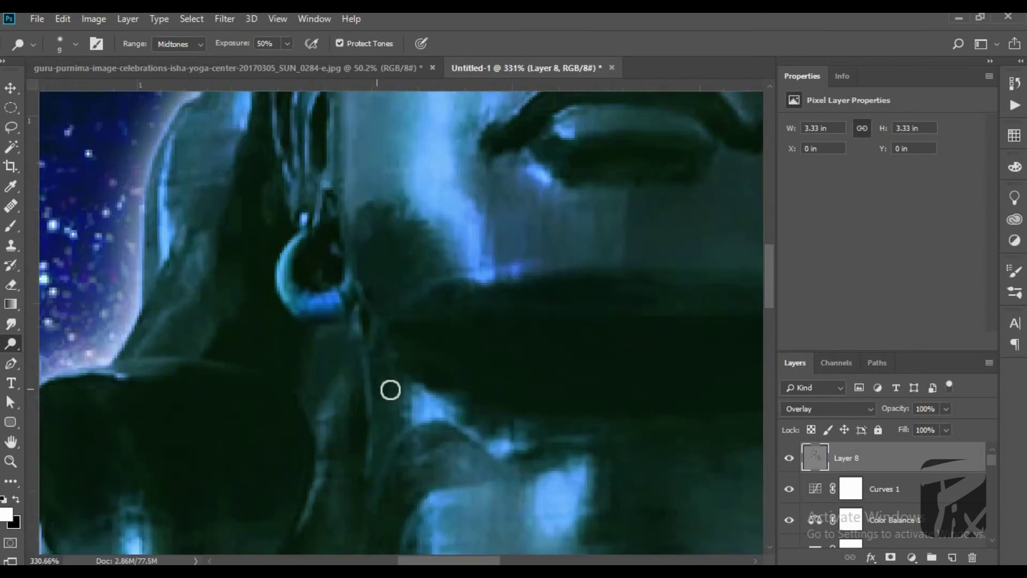
Step: Dodge the remaining highlights around the jaw and neck, enlarging the brush to 40 px
{"action": "key", "text": "bracketright"}
{"action": "key", "text": "bracketright"}
{"action": "key", "text": "bracketright"}
{"action": "key", "text": "bracketright"}
{"action": "scroll", "coordinate": [432, 453], "scroll_direction": "down", "scroll_amount": 3}
{"action": "key", "text": "bracketright"}
{"action": "key", "text": "bracketright"}
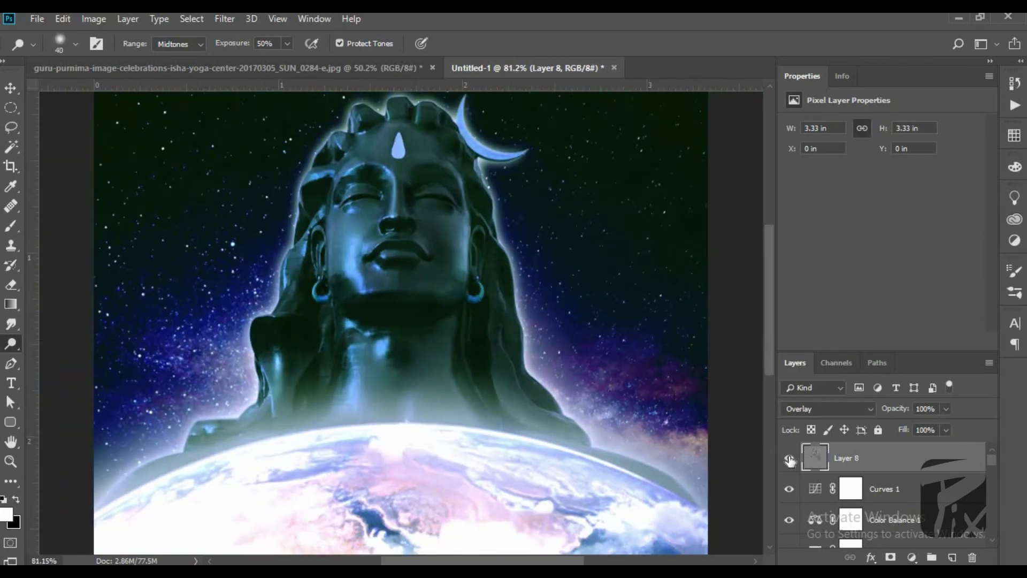
Step: Add a new layer directly above Layer 6 copy
{"action": "scroll", "coordinate": [418, 350], "scroll_direction": "down", "scroll_amount": 3}
{"action": "scroll", "coordinate": [420, 415], "scroll_direction": "up", "scroll_amount": 2}
{"action": "scroll", "coordinate": [420, 374], "scroll_direction": "down", "scroll_amount": 1}
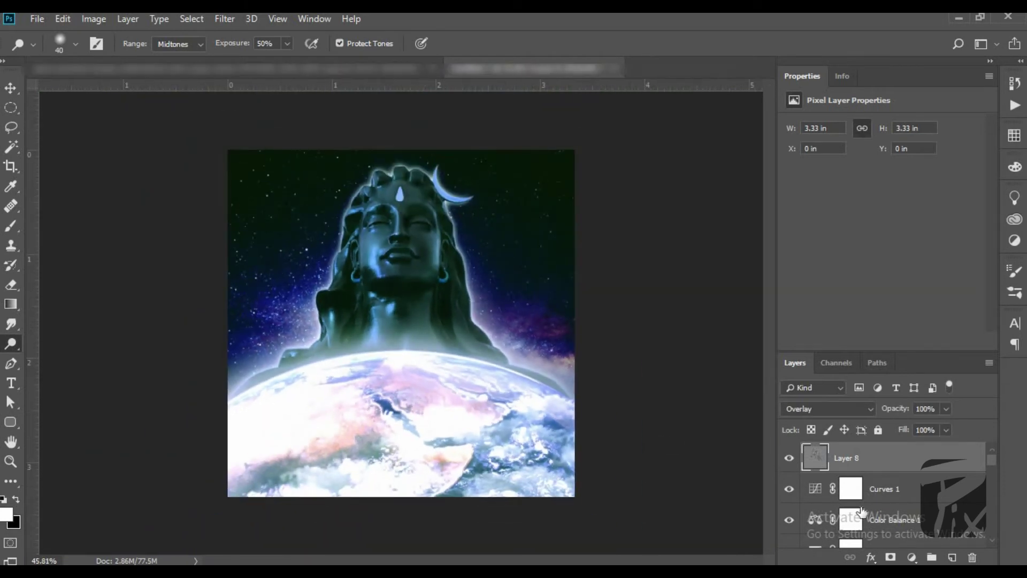
{"action": "scroll", "coordinate": [858, 514], "scroll_direction": "down", "scroll_amount": 3}
{"action": "scroll", "coordinate": [859, 514], "scroll_direction": "down", "scroll_amount": 1}
{"action": "left_click", "coordinate": [865, 493]}
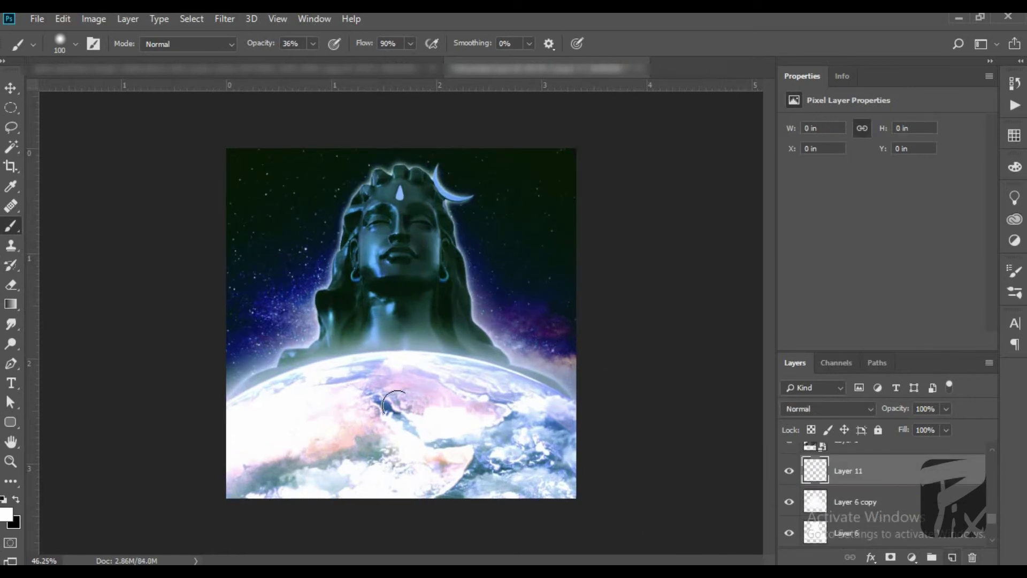
{"action": "left_click", "coordinate": [402, 443]}
{"action": "key", "text": "bracketright"}
{"action": "left_click", "coordinate": [403, 415]}
{"action": "left_click", "coordinate": [403, 415]}
{"action": "key", "text": "ctrl+z"}
Step: Choose a scattered particle brush at 100% opacity and 100% flow for painting on the new layer
{"action": "right_click", "coordinate": [381, 331]}
{"action": "scroll", "coordinate": [498, 471], "scroll_direction": "down", "scroll_amount": 5}
{"action": "scroll", "coordinate": [479, 490], "scroll_direction": "up", "scroll_amount": 6}
{"action": "scroll", "coordinate": [425, 488], "scroll_direction": "up", "scroll_amount": 3}
{"action": "left_click", "coordinate": [404, 429]}
{"action": "scroll", "coordinate": [404, 434], "scroll_direction": "down", "scroll_amount": 1}
{"action": "left_click", "coordinate": [404, 436]}
{"action": "scroll", "coordinate": [409, 452], "scroll_direction": "down", "scroll_amount": 2}
{"action": "scroll", "coordinate": [460, 431], "scroll_direction": "down", "scroll_amount": 1}
{"action": "scroll", "coordinate": [443, 431], "scroll_direction": "up", "scroll_amount": 1}
{"action": "left_click", "coordinate": [406, 433]}
{"action": "left_click", "coordinate": [423, 449]}
{"action": "left_click", "coordinate": [621, 35]}
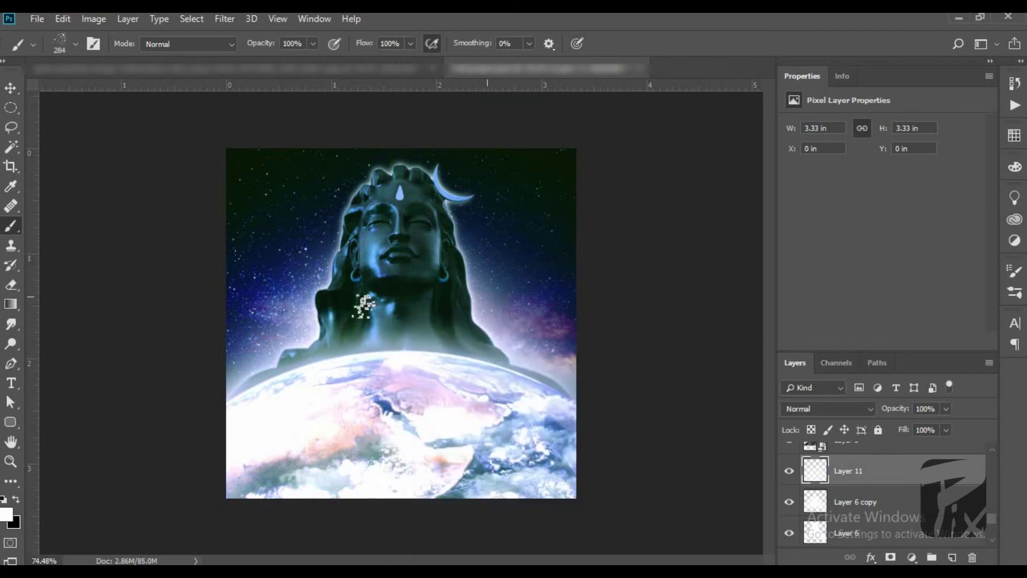
Step: Add Layer 12 and stamp white scattered particles in the sky around the statue with the particle brush at up to 700 px
{"action": "scroll", "coordinate": [425, 310], "scroll_direction": "up", "scroll_amount": 5}
{"action": "left_click", "coordinate": [364, 318]}
{"action": "scroll", "coordinate": [404, 308], "scroll_direction": "down", "scroll_amount": 4}
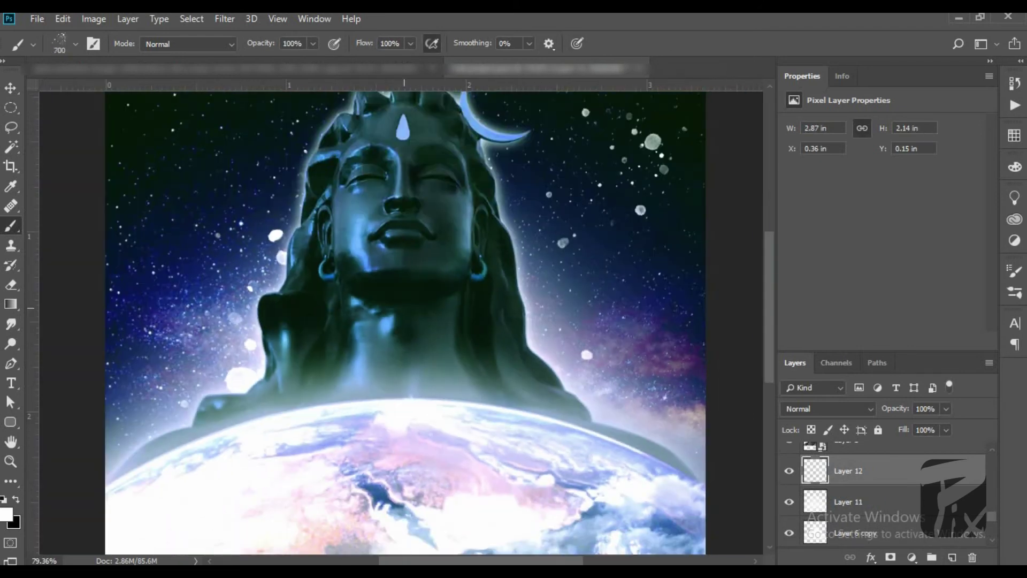
{"action": "scroll", "coordinate": [418, 315], "scroll_direction": "down", "scroll_amount": 1}
Step: Apply a Motion Blur to the particles on Layer 12 and return to the Brush tool
{"action": "left_click", "coordinate": [225, 18]}
{"action": "mouse_move", "coordinate": [321, 186]}
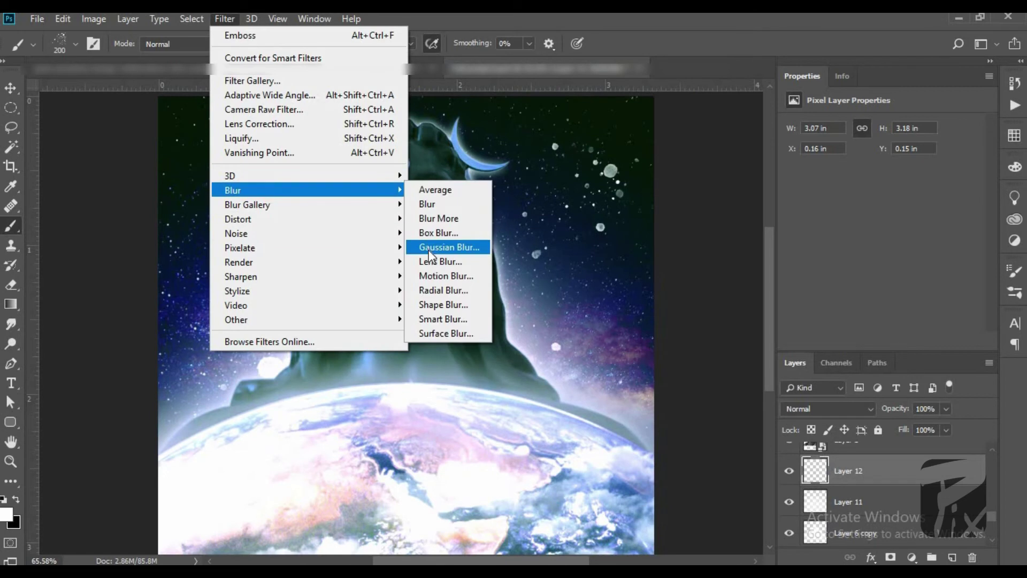
{"action": "left_click", "coordinate": [441, 277]}
{"action": "left_click_drag", "start_coordinate": [552, 392], "coordinate": [639, 400]}
{"action": "left_click", "coordinate": [738, 151]}
{"action": "key", "text": "b"}
{"action": "scroll", "coordinate": [393, 268], "scroll_direction": "down", "scroll_amount": 2}
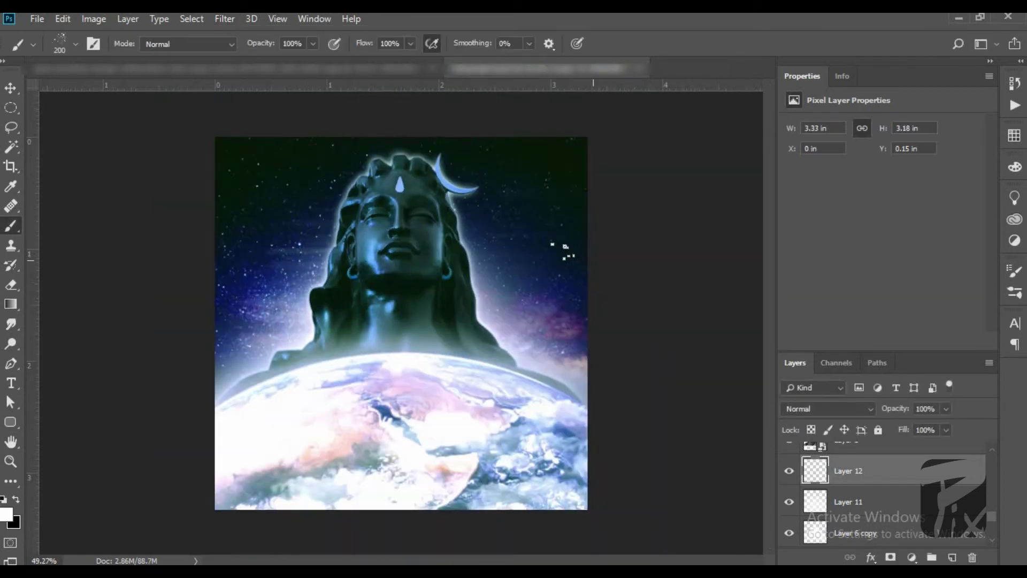
Step: Add Layer 13 and stamp more scattered particles in the sky around the statue with the particle brush at 400–500 px
{"action": "right_click", "coordinate": [309, 245]}
{"action": "left_click", "coordinate": [382, 465]}
{"action": "left_click", "coordinate": [380, 402]}
{"action": "left_click", "coordinate": [299, 217]}
{"action": "scroll", "coordinate": [433, 312], "scroll_direction": "up", "scroll_amount": 4}
{"action": "scroll", "coordinate": [432, 313], "scroll_direction": "up", "scroll_amount": 1}
{"action": "key", "text": "bracketright"}
{"action": "key", "text": "bracketright"}
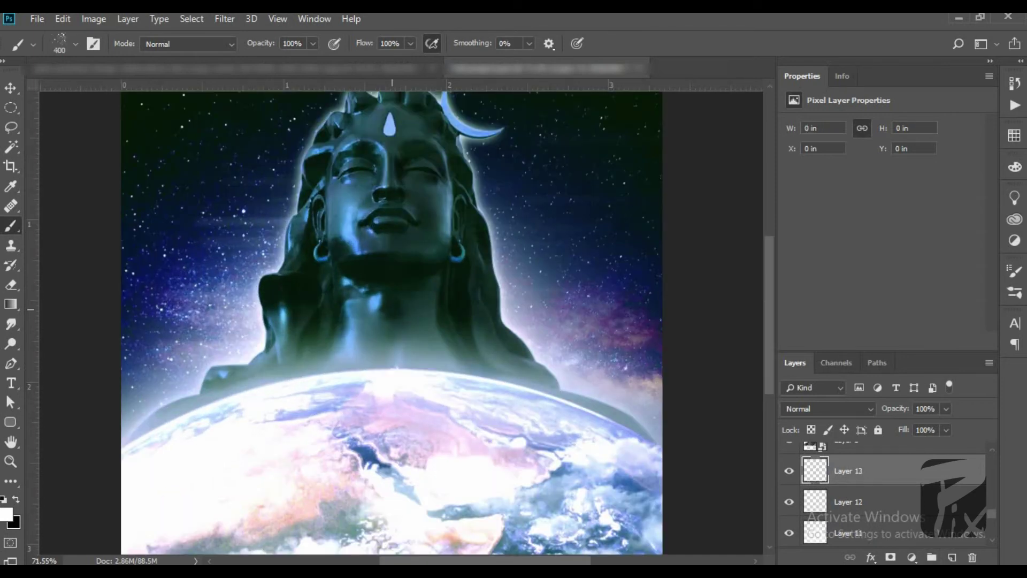
{"action": "left_click", "coordinate": [223, 245]}
Step: Apply a Motion Blur to the Layer 13 particles with an angle of 0° and a distance of 236 pixels
{"action": "left_click", "coordinate": [224, 18]}
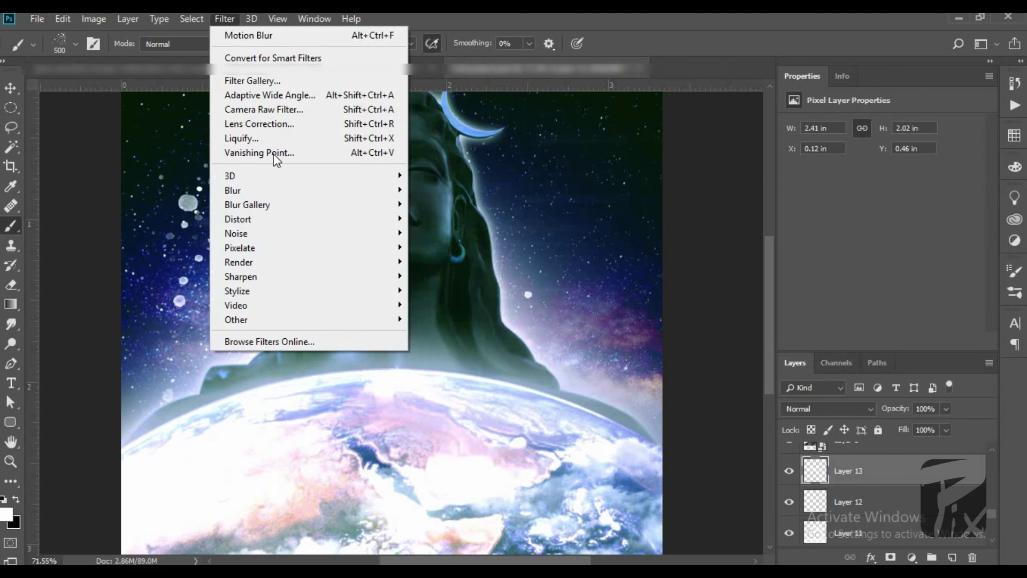
{"action": "mouse_move", "coordinate": [307, 190]}
{"action": "left_click", "coordinate": [447, 275]}
{"action": "left_click_drag", "start_coordinate": [625, 395], "coordinate": [627, 400]}
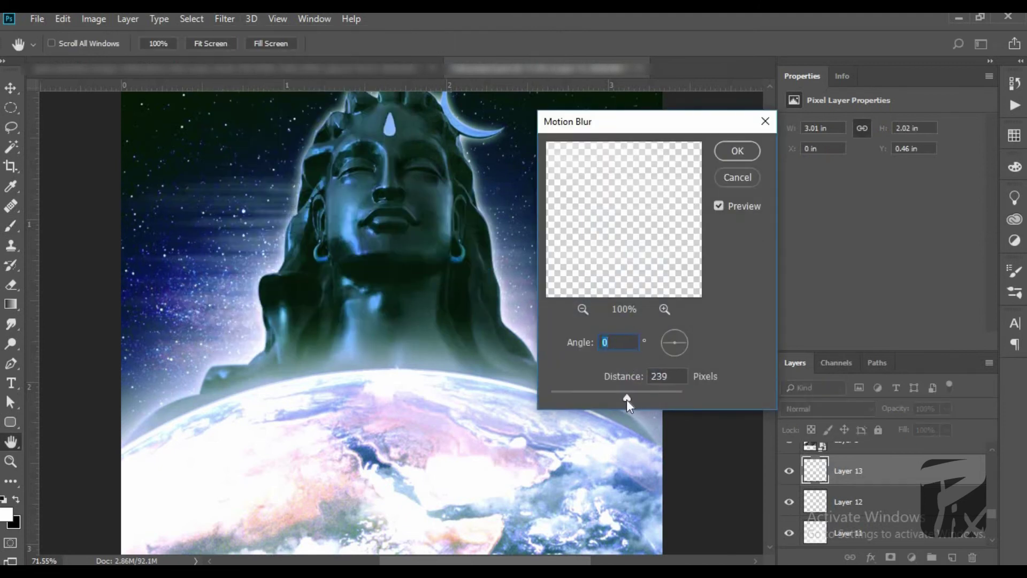
{"action": "left_click_drag", "start_coordinate": [666, 348], "coordinate": [664, 343]}
{"action": "type", "text": "0"}
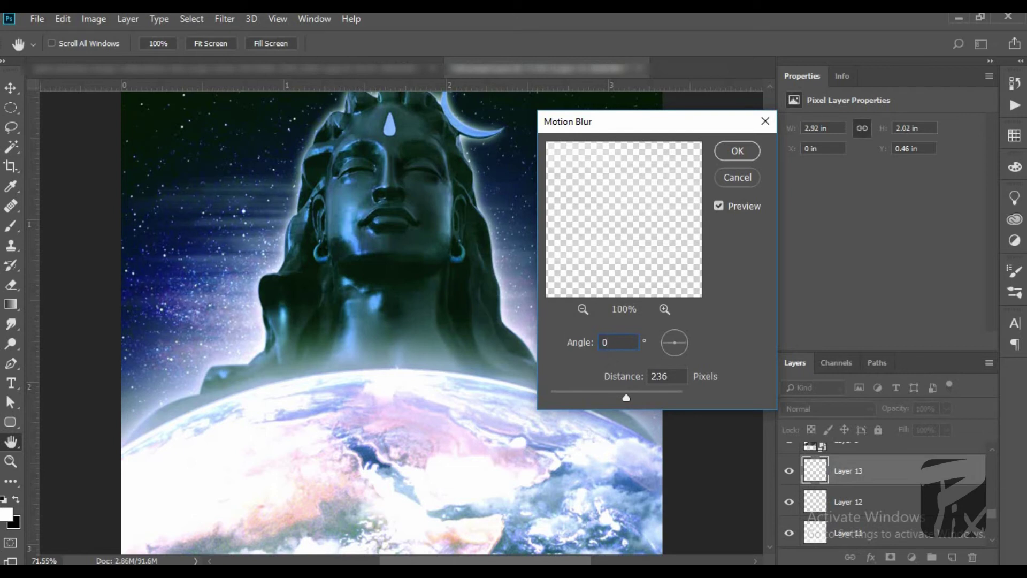
{"action": "left_click", "coordinate": [736, 152]}
Step: Lower Layer 13's opacity to 32% and move the layer up the stack to just above Layer 3 copy
{"action": "left_click_drag", "start_coordinate": [891, 414], "coordinate": [840, 413]}
{"action": "left_click", "coordinate": [14, 91]}
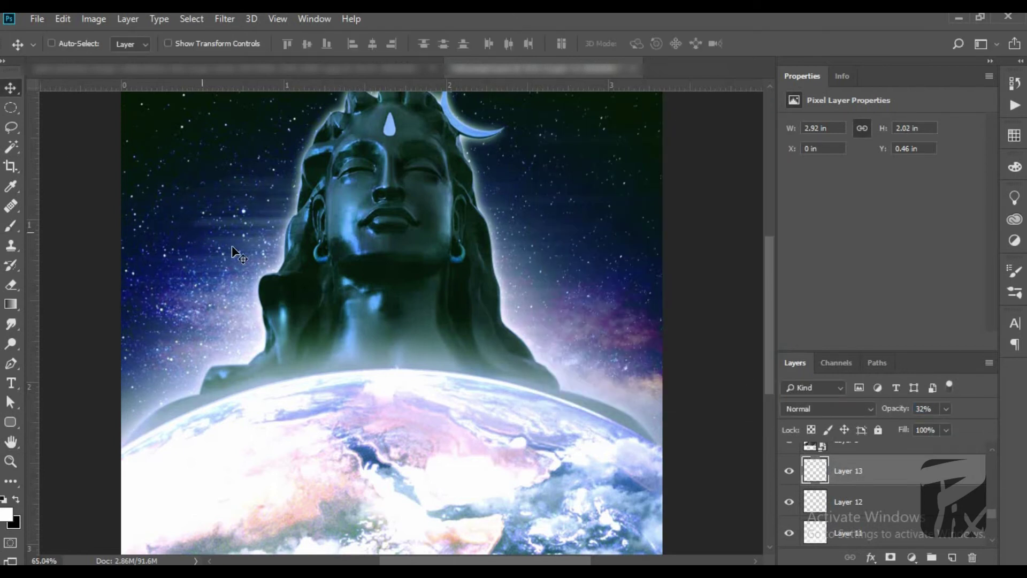
{"action": "scroll", "coordinate": [368, 321], "scroll_direction": "down", "scroll_amount": 4}
{"action": "scroll", "coordinate": [852, 499], "scroll_direction": "up", "scroll_amount": 1}
{"action": "left_click_drag", "start_coordinate": [853, 500], "coordinate": [850, 456]}
{"action": "scroll", "coordinate": [374, 282], "scroll_direction": "up", "scroll_amount": 3}
{"action": "scroll", "coordinate": [862, 527], "scroll_direction": "up", "scroll_amount": 2}
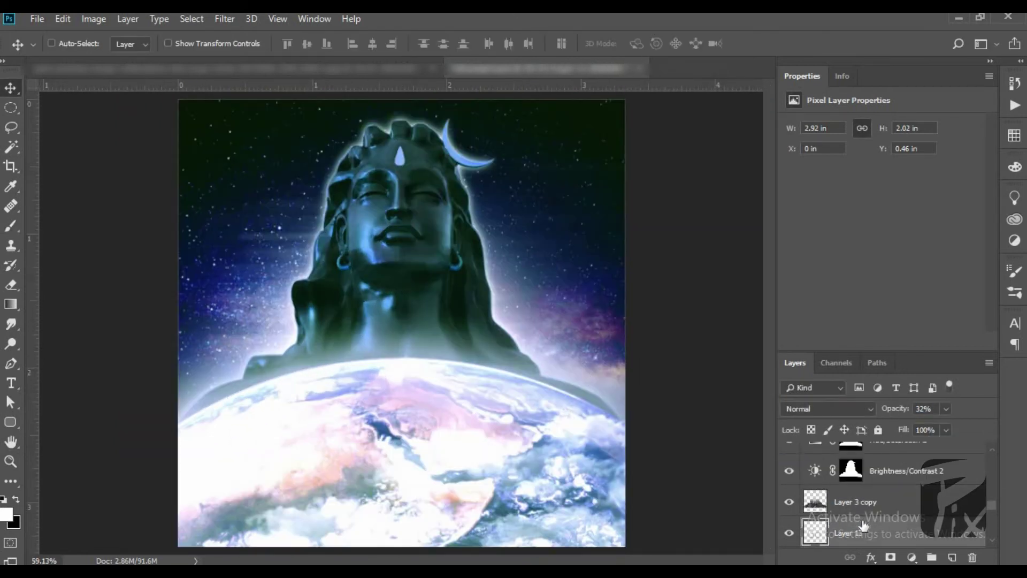
{"action": "left_click_drag", "start_coordinate": [862, 527], "coordinate": [848, 487]}
Step: Stamp all visible layers into a new merged layer at the top of the stack
{"action": "scroll", "coordinate": [567, 457], "scroll_direction": "down", "scroll_amount": 2}
{"action": "key", "text": "ctrl+alt+shift+e"}
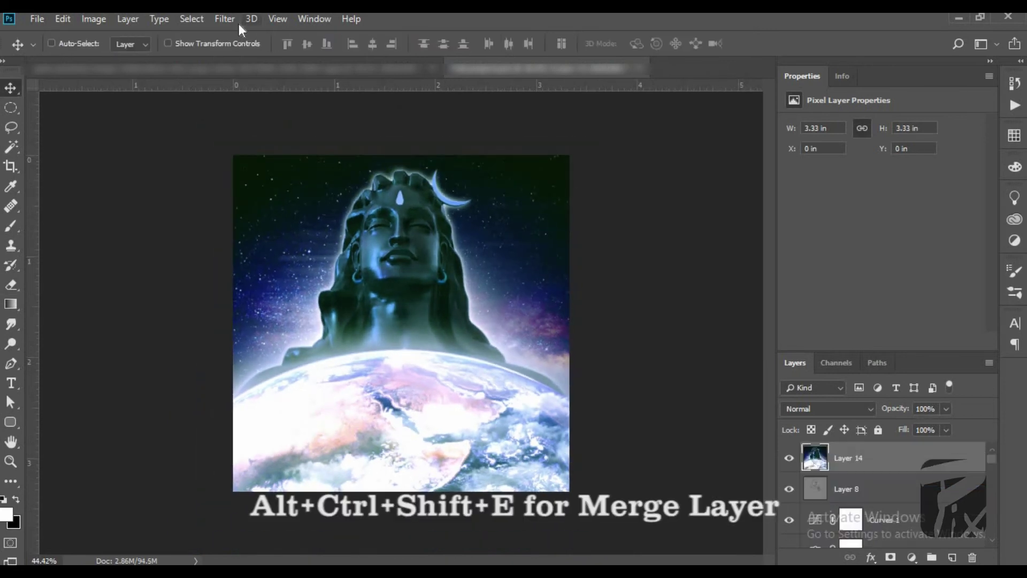
Step: Start a Camera Raw Filter on merged Layer 14 and adjust its basic colour and tone settings
{"action": "left_click", "coordinate": [225, 18]}
{"action": "left_click", "coordinate": [263, 106]}
{"action": "left_click_drag", "start_coordinate": [833, 249], "coordinate": [828, 278]}
{"action": "left_click_drag", "start_coordinate": [832, 321], "coordinate": [864, 392]}
{"action": "left_click_drag", "start_coordinate": [833, 415], "coordinate": [894, 415]}
{"action": "mouse_move", "coordinate": [835, 437]}
{"action": "left_mouse_down"}
{"action": "mouse_move", "coordinate": [853, 435]}
{"action": "mouse_move", "coordinate": [788, 436]}
{"action": "mouse_move", "coordinate": [815, 437]}
{"action": "left_mouse_up"}
{"action": "left_click_drag", "start_coordinate": [833, 474], "coordinate": [817, 510]}
{"action": "scroll", "coordinate": [857, 430], "scroll_direction": "down", "scroll_amount": 1}
Step: Shape the parametric tone curve with Highlights +7, Lights +8, Darks +33 and Shadows -23
{"action": "left_click", "coordinate": [758, 175]}
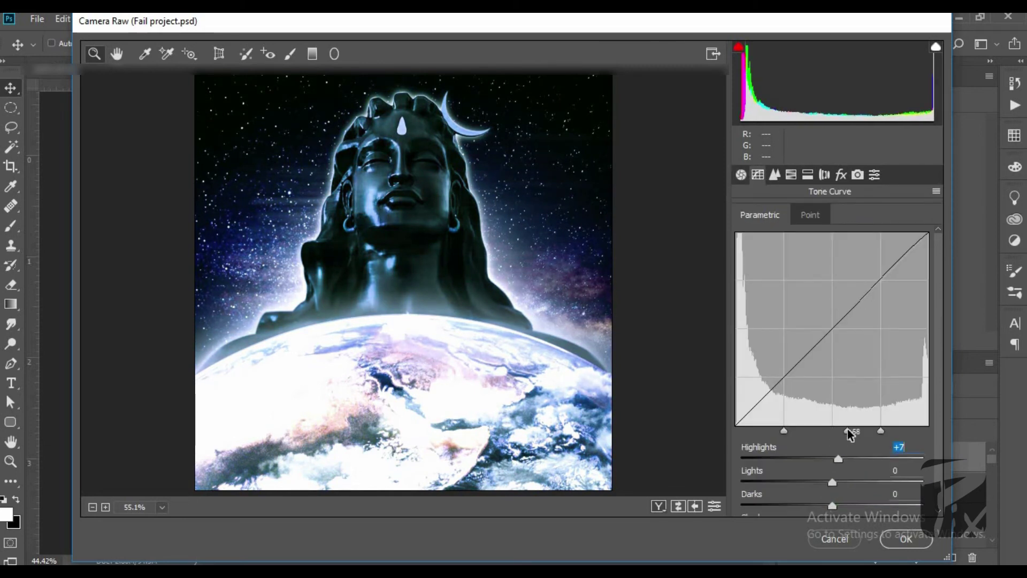
{"action": "left_click_drag", "start_coordinate": [832, 505], "coordinate": [881, 484]}
{"action": "scroll", "coordinate": [857, 471], "scroll_direction": "down", "scroll_amount": 1}
{"action": "left_click_drag", "start_coordinate": [832, 458], "coordinate": [840, 459]}
{"action": "left_click_drag", "start_coordinate": [881, 481], "coordinate": [812, 503]}
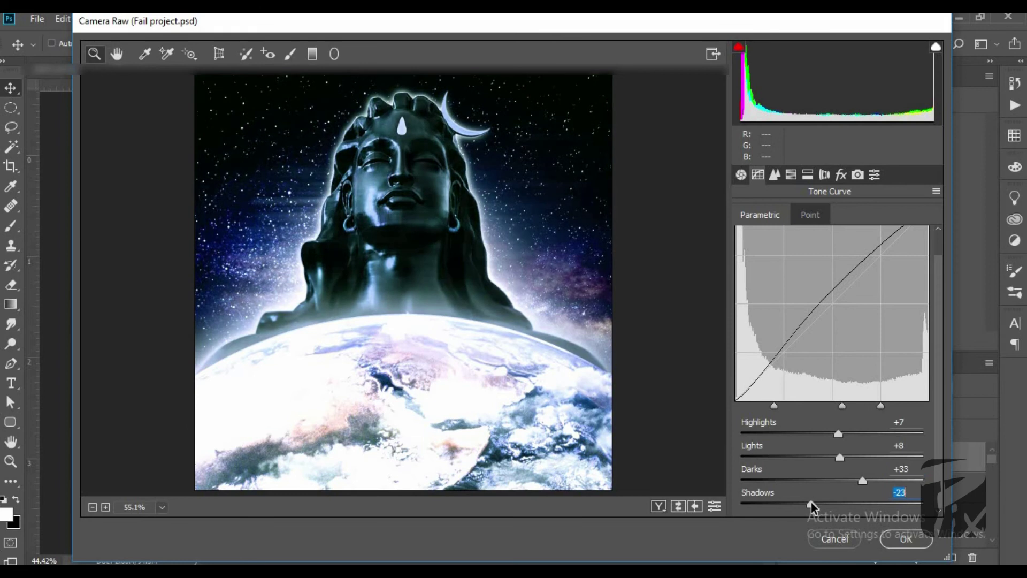
Step: Set sharpening to Amount 11, Radius 0.7, Detail 15, Masking 9, and hues to Yellows -37, Greens -38, Blues -13, Purples +23, Magentas +12
{"action": "left_click", "coordinate": [774, 174]}
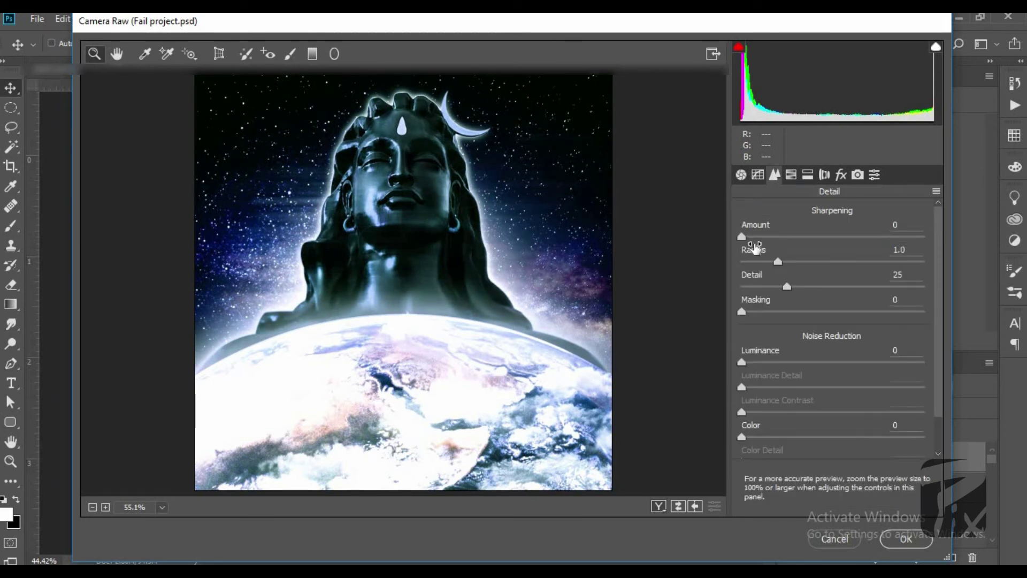
{"action": "left_click_drag", "start_coordinate": [860, 263], "coordinate": [764, 262]}
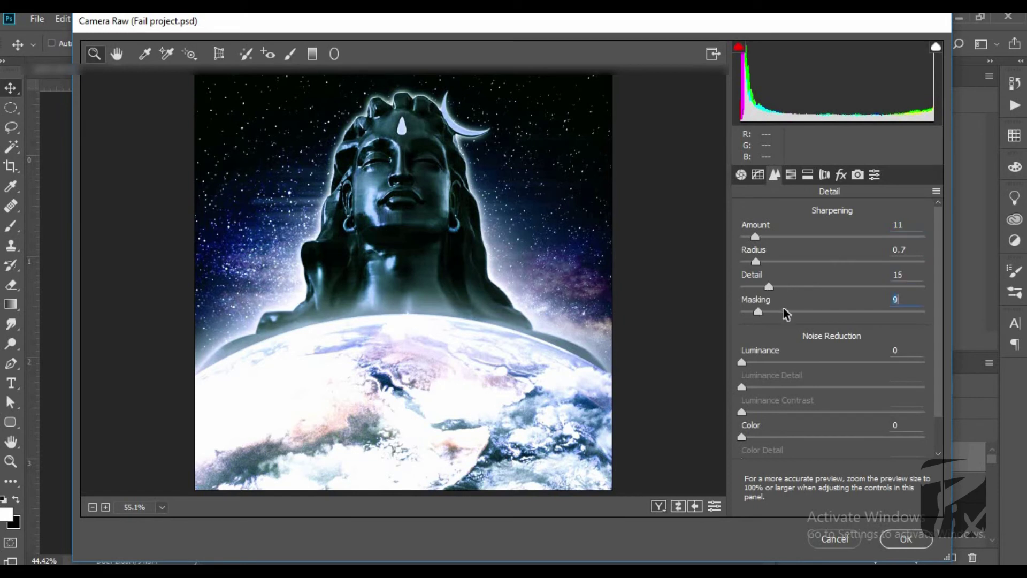
{"action": "left_click", "coordinate": [791, 174]}
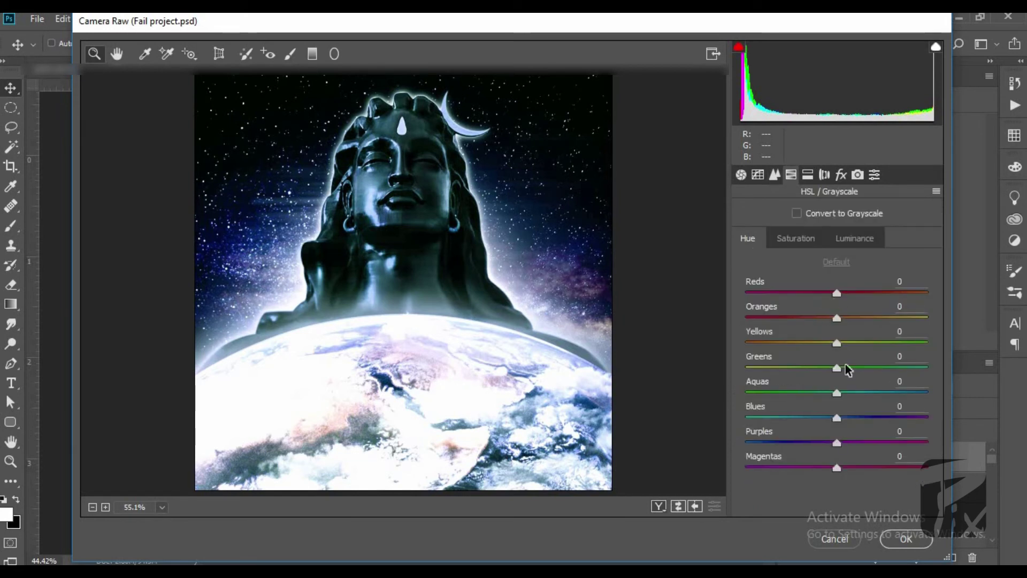
{"action": "left_click_drag", "start_coordinate": [873, 418], "coordinate": [817, 452]}
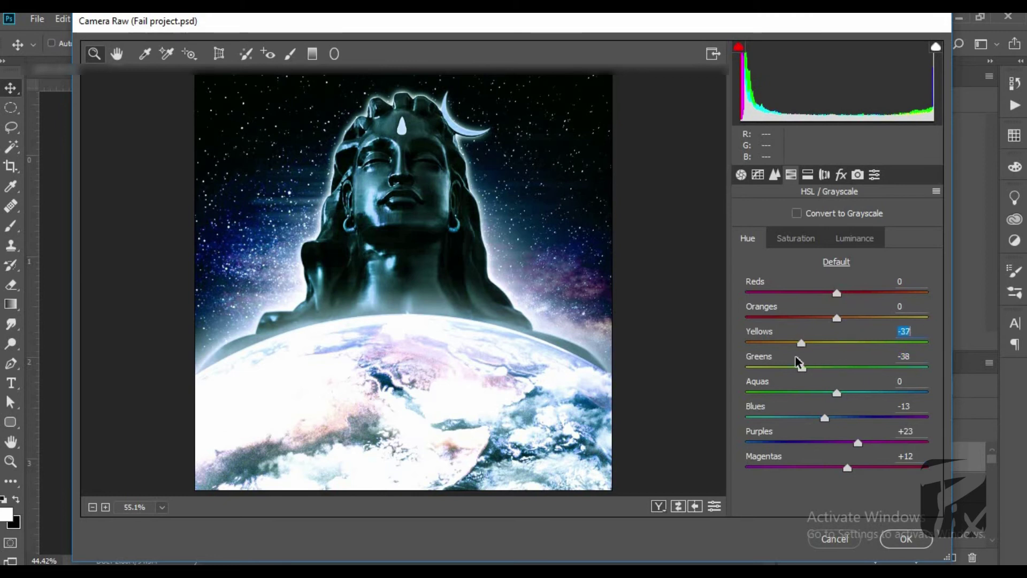
{"action": "left_click", "coordinate": [808, 243]}
Step: Set Dehaze to +3 and the vignette to Amount -31, Midpoint 39, Roundness +12, Feather 55, and apply the filter
{"action": "left_click", "coordinate": [842, 175]}
{"action": "mouse_move", "coordinate": [835, 239]}
{"action": "left_mouse_down"}
{"action": "mouse_move", "coordinate": [861, 239]}
{"action": "mouse_move", "coordinate": [835, 239]}
{"action": "left_mouse_up"}
{"action": "left_click_drag", "start_coordinate": [784, 284], "coordinate": [742, 294]}
{"action": "left_click_drag", "start_coordinate": [832, 425], "coordinate": [843, 475]}
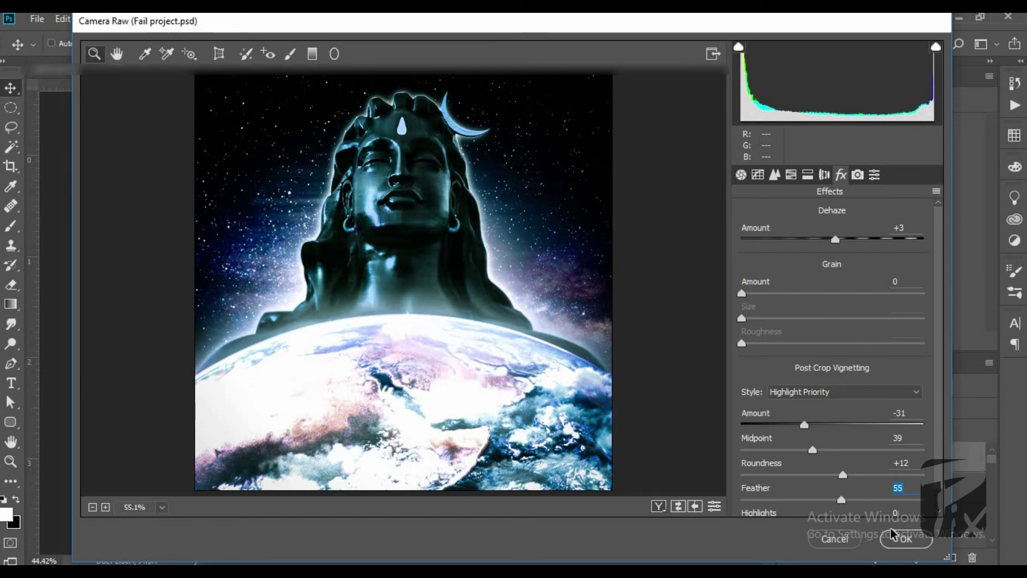
{"action": "left_click", "coordinate": [894, 536]}
Step: Compare the image before and after the grading by toggling Layer 14's visibility
{"action": "left_click", "coordinate": [789, 460]}
{"action": "left_click", "coordinate": [790, 459]}
{"action": "left_click", "coordinate": [790, 460]}
{"action": "left_click", "coordinate": [790, 460]}
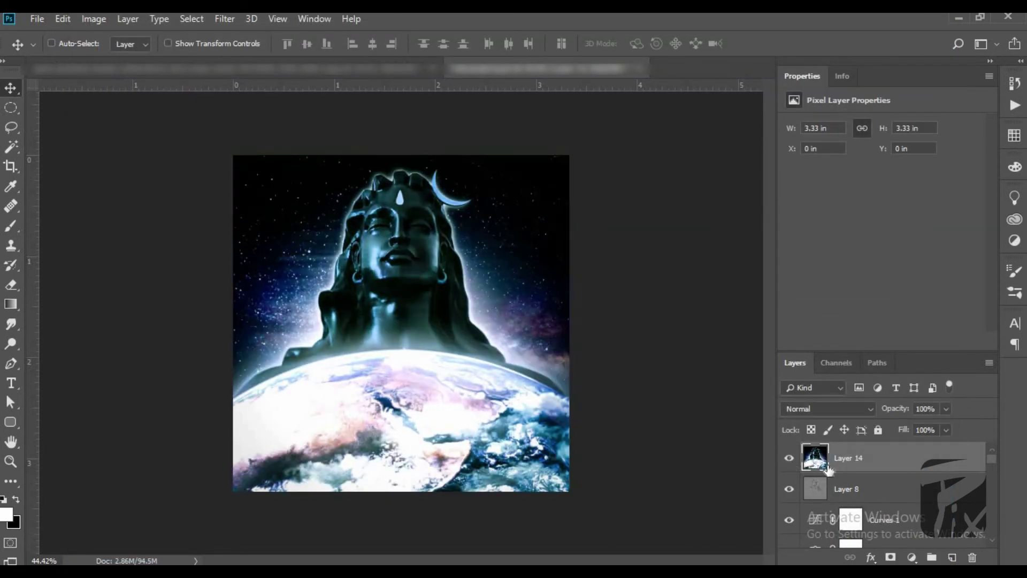
{"action": "scroll", "coordinate": [345, 470], "scroll_direction": "up", "scroll_amount": 5}
{"action": "scroll", "coordinate": [344, 351], "scroll_direction": "down", "scroll_amount": 4}
{"action": "scroll", "coordinate": [332, 280], "scroll_direction": "up", "scroll_amount": 2}
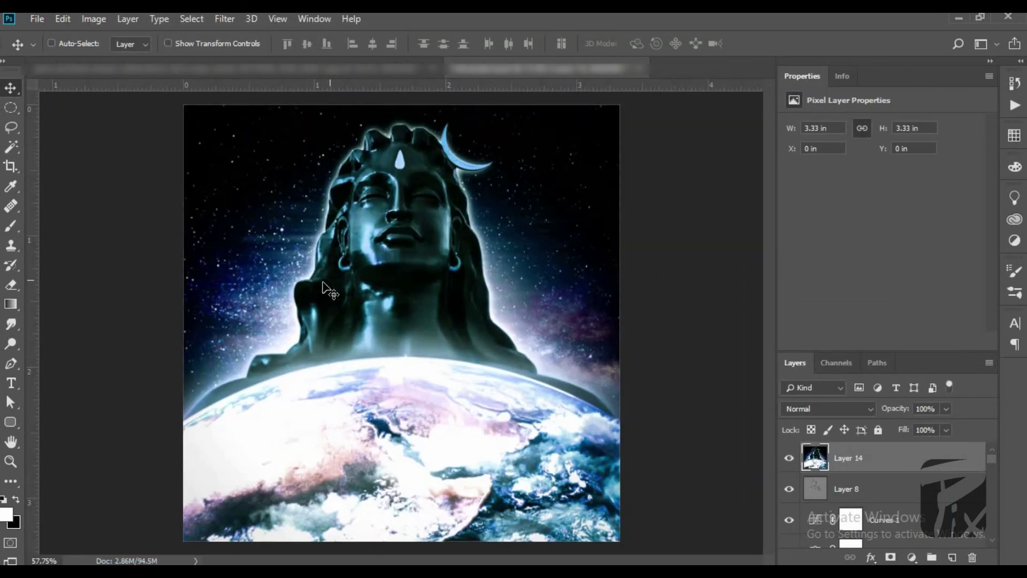
Step: Add Layer 15, trace the crescent moon with a closed Pen tool path and convert the path to a selection
{"action": "left_click", "coordinate": [952, 558]}
{"action": "scroll", "coordinate": [459, 148], "scroll_direction": "up", "scroll_amount": 5}
{"action": "key", "text": "p"}
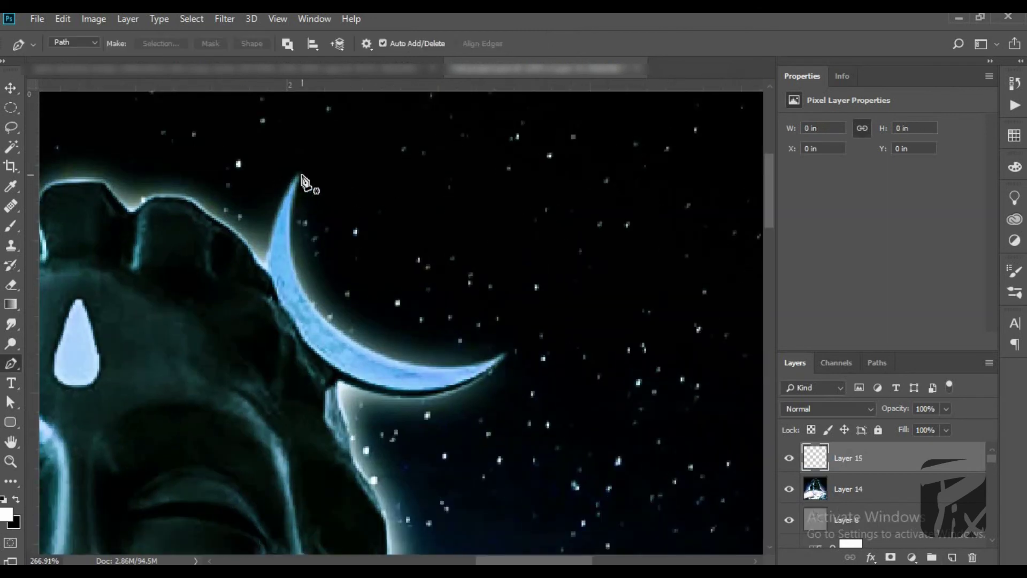
{"action": "left_click_drag", "start_coordinate": [342, 335], "coordinate": [423, 393]}
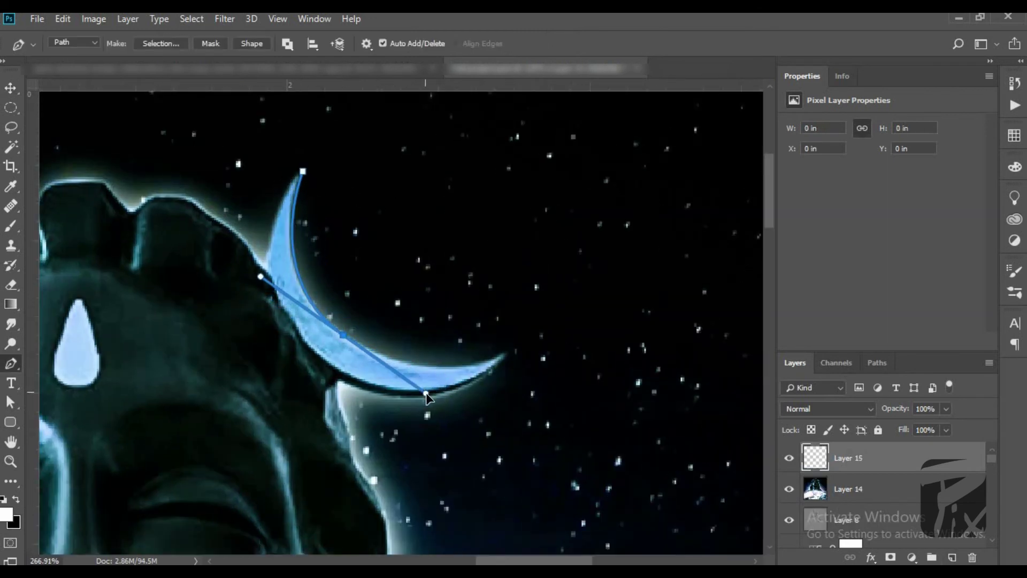
{"action": "left_click", "coordinate": [509, 351]}
{"action": "left_click_drag", "start_coordinate": [386, 390], "coordinate": [311, 373]}
{"action": "left_click_drag", "start_coordinate": [273, 230], "coordinate": [278, 181]}
{"action": "key", "text": "ctrl+z"}
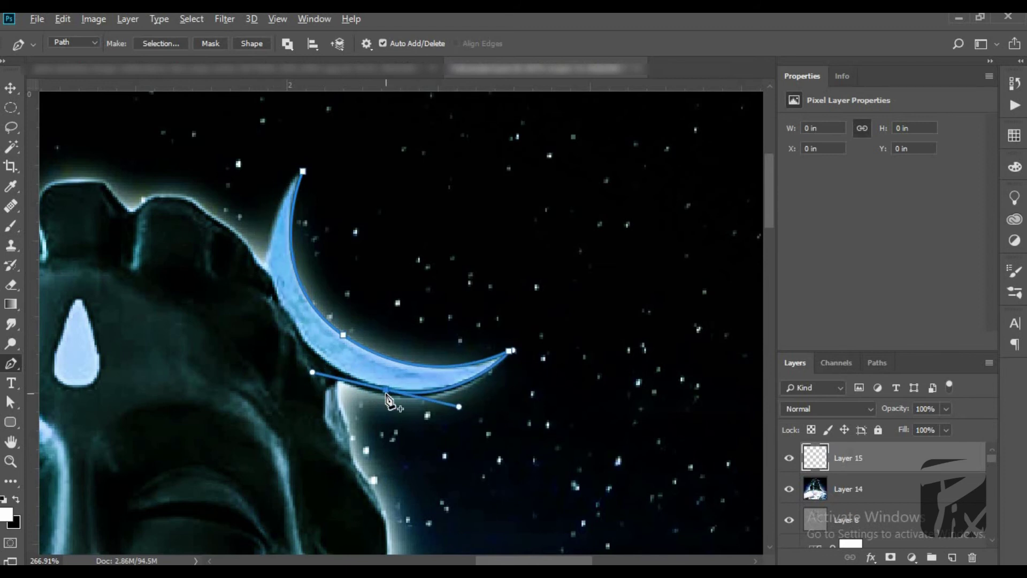
{"action": "left_click_drag", "start_coordinate": [297, 328], "coordinate": [284, 291]}
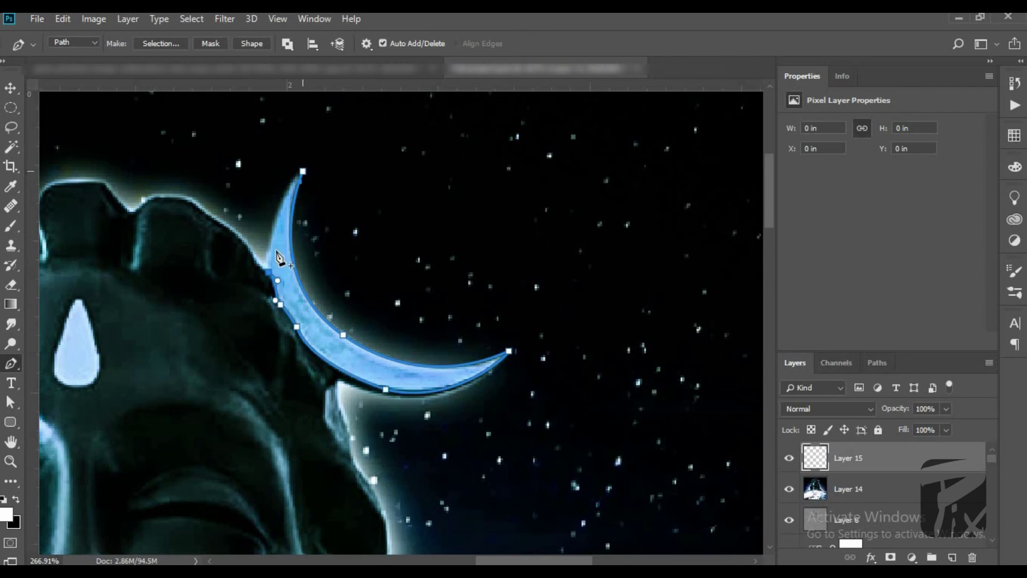
{"action": "left_click_drag", "start_coordinate": [306, 168], "coordinate": [331, 158]}
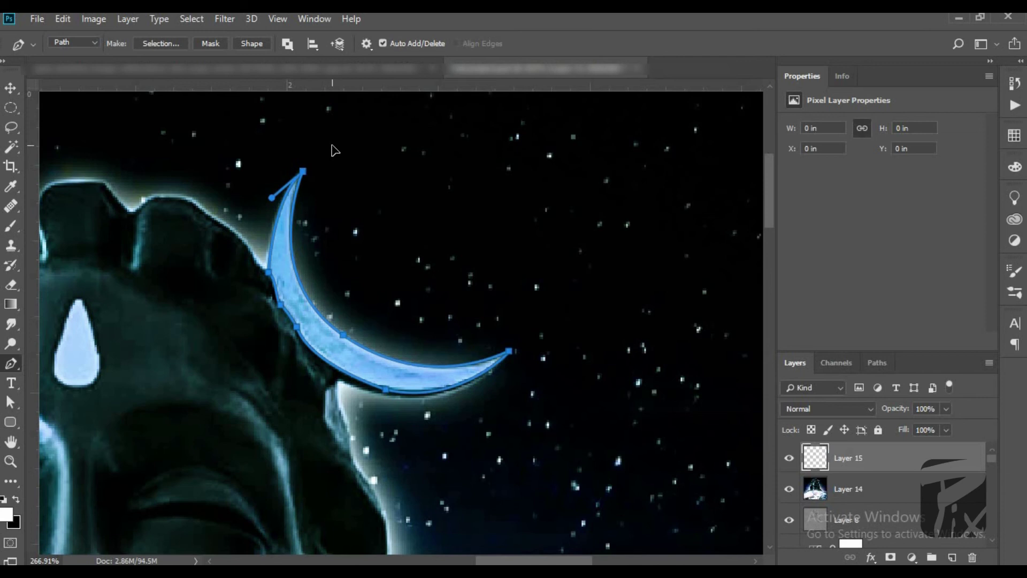
{"action": "scroll", "coordinate": [332, 150], "scroll_direction": "down", "scroll_amount": 3}
{"action": "key", "text": "ctrl+Return"}
Step: Fill the crescent selection with white on a new Layer 16, deselect it and duplicate the layer
{"action": "left_click", "coordinate": [953, 557]}
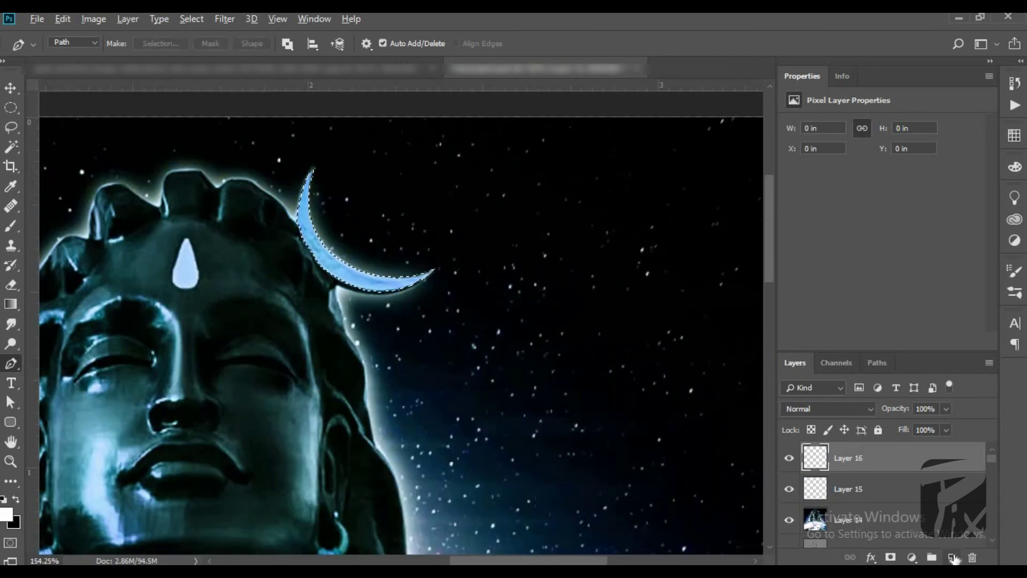
{"action": "key", "text": "alt+BackSpace"}
{"action": "key", "text": "ctrl+d"}
{"action": "left_click", "coordinate": [230, 14]}
{"action": "key", "text": "Escape"}
{"action": "key", "text": "ctrl+j"}
Step: Apply a Gaussian Blur with a radius of 4.9 pixels to the lower crescent on Layer 16
{"action": "key", "text": "alt+t"}
{"action": "left_click", "coordinate": [848, 488]}
{"action": "left_click", "coordinate": [225, 18]}
{"action": "mouse_move", "coordinate": [232, 190]}
{"action": "left_click", "coordinate": [438, 249]}
{"action": "left_click_drag", "start_coordinate": [808, 327], "coordinate": [830, 326]}
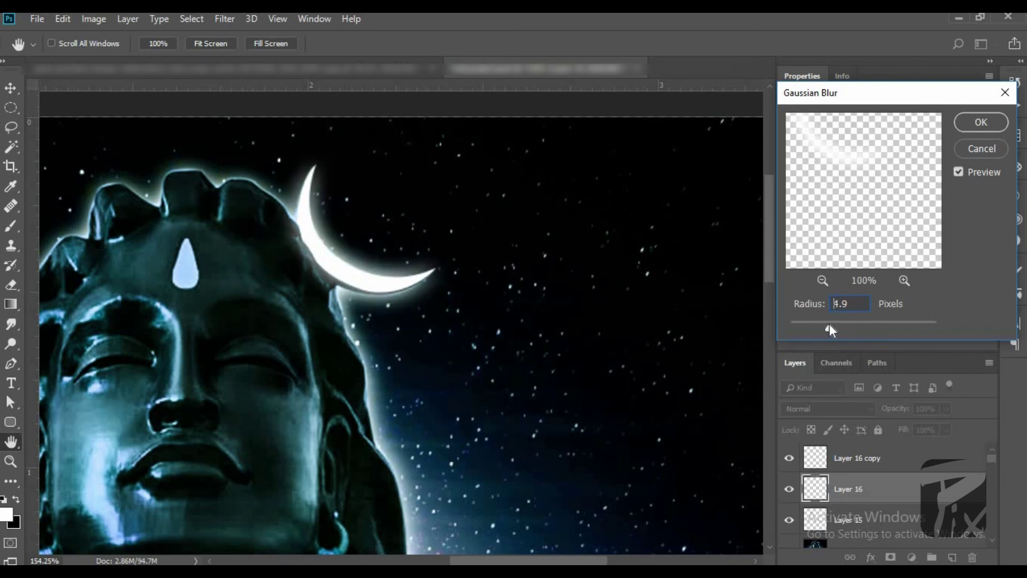
{"action": "left_click", "coordinate": [977, 127]}
Step: Duplicate the blurred crescent layer and apply a stronger Gaussian Blur to the copy to widen the moon's glow
{"action": "key", "text": "ctrl+j"}
{"action": "left_click", "coordinate": [225, 18]}
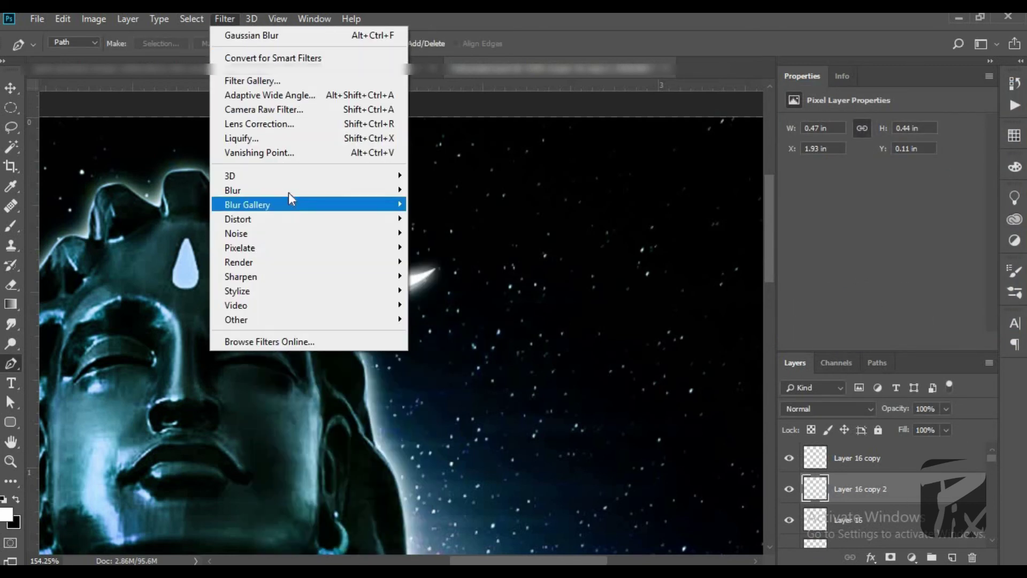
{"action": "mouse_move", "coordinate": [289, 193]}
{"action": "left_click", "coordinate": [432, 246]}
{"action": "left_click_drag", "start_coordinate": [830, 326], "coordinate": [849, 324]}
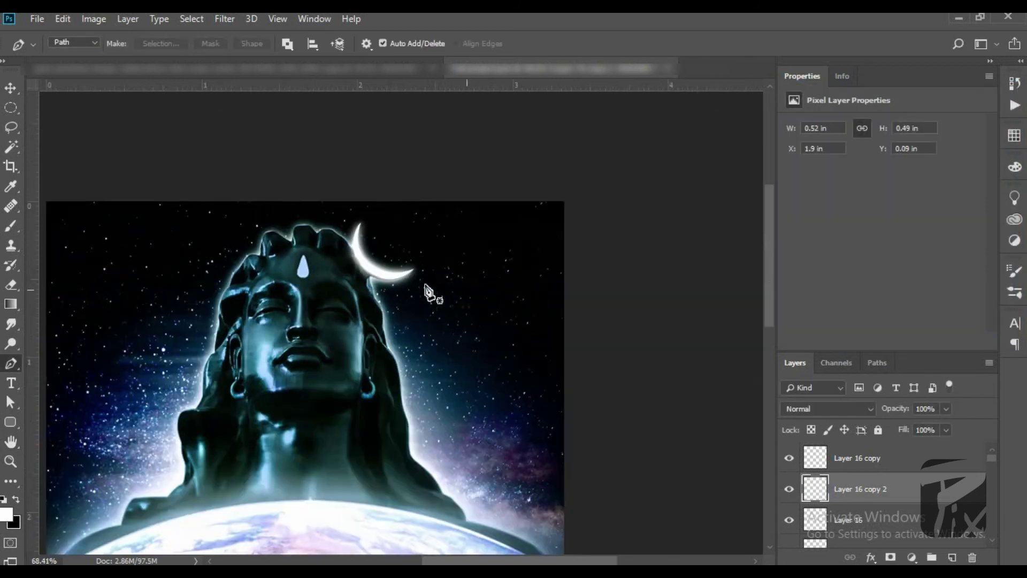
Step: Select the teardrop mark on the statue's forehead from Layer 14, copy it to a new layer and fill it with white
{"action": "scroll", "coordinate": [323, 301], "scroll_direction": "up", "scroll_amount": 4}
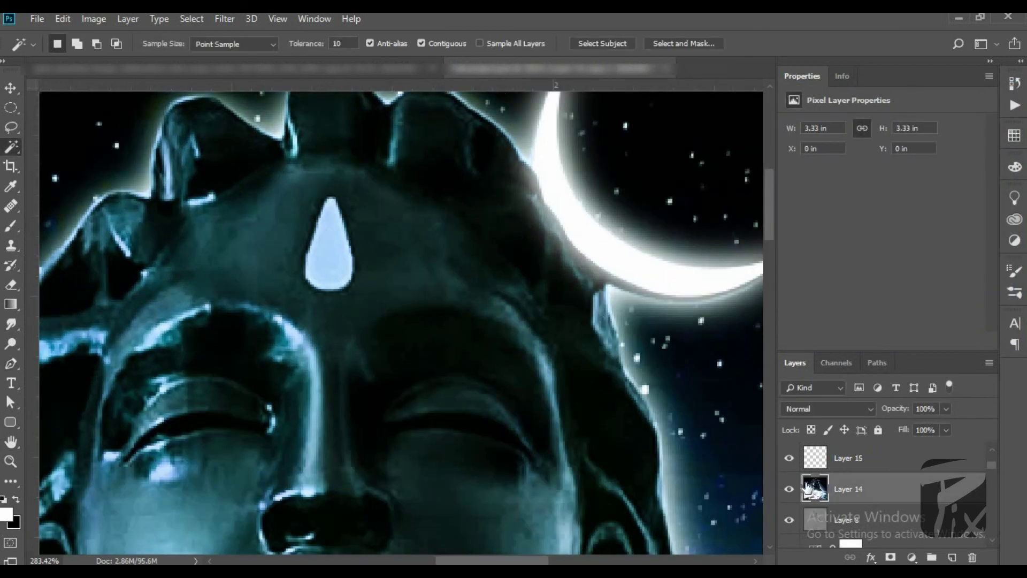
{"action": "left_click", "coordinate": [339, 250]}
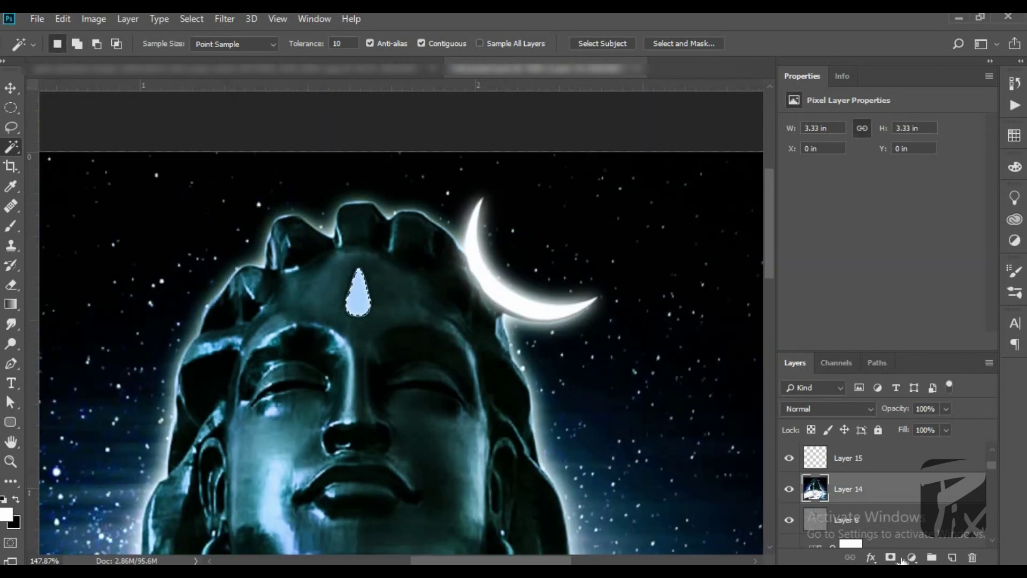
{"action": "key", "text": "ctrl+j"}
{"action": "key", "text": "shift+alt+BackSpace"}
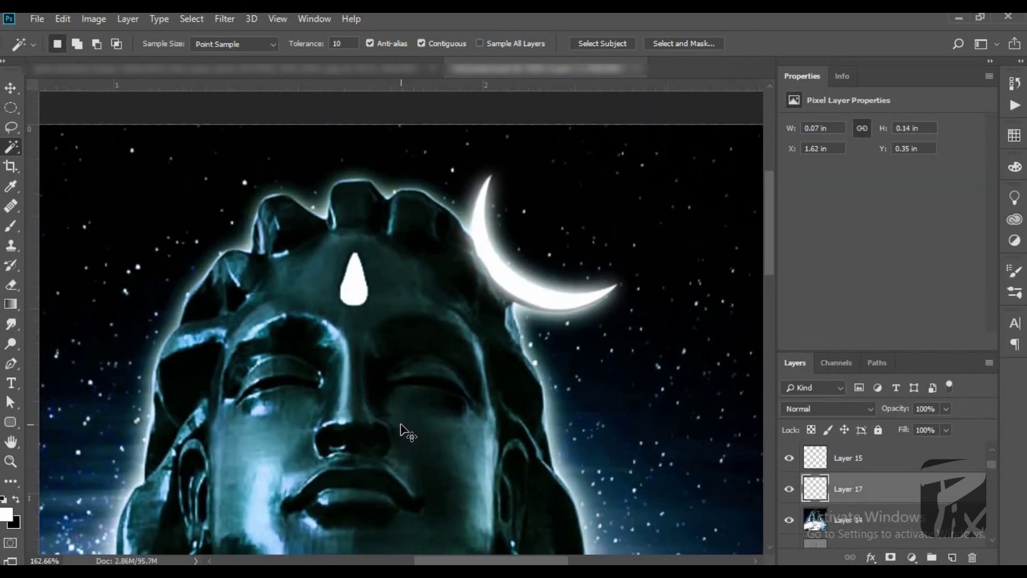
Step: Duplicate the white forehead mark and apply a 5.4-pixel Gaussian Blur to the lower Layer 17
{"action": "key", "text": "ctrl+j"}
{"action": "left_click", "coordinate": [224, 19]}
{"action": "mouse_move", "coordinate": [284, 193]}
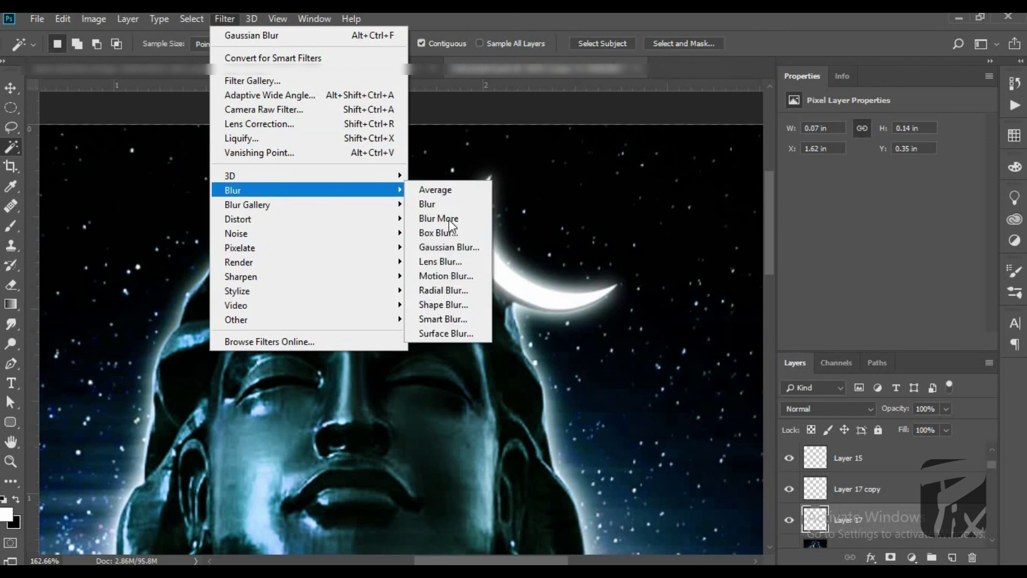
{"action": "left_click", "coordinate": [454, 250]}
{"action": "mouse_move", "coordinate": [838, 327]}
{"action": "left_mouse_down"}
{"action": "mouse_move", "coordinate": [846, 326]}
{"action": "mouse_move", "coordinate": [823, 323]}
{"action": "mouse_move", "coordinate": [835, 325]}
{"action": "left_mouse_up"}
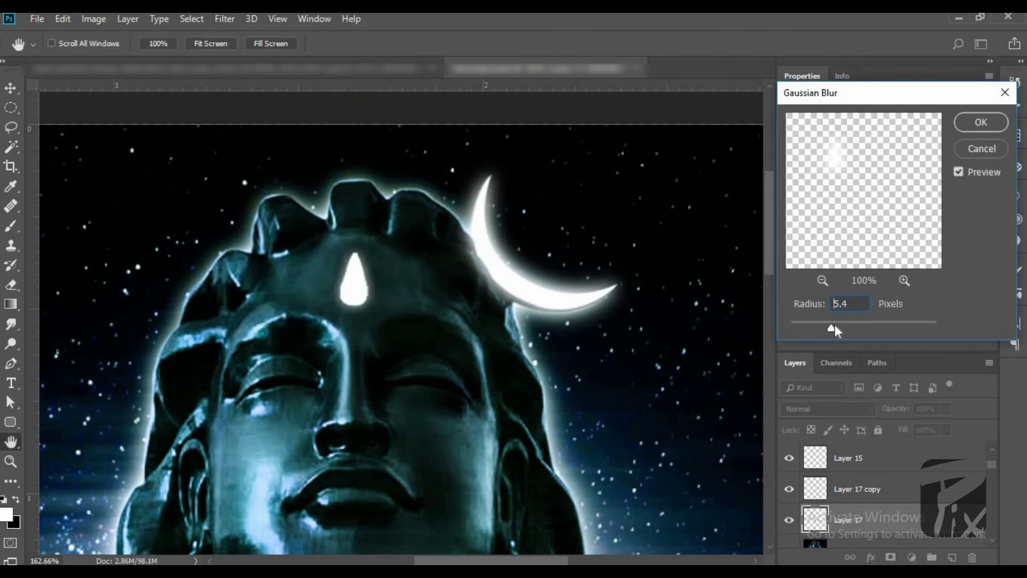
{"action": "left_click", "coordinate": [970, 130]}
Step: Duplicate the blurred forehead mark and apply a stronger Gaussian Blur to the copy for a wider glow
{"action": "key", "text": "ctrl+j"}
{"action": "left_click", "coordinate": [224, 19]}
{"action": "mouse_move", "coordinate": [230, 193]}
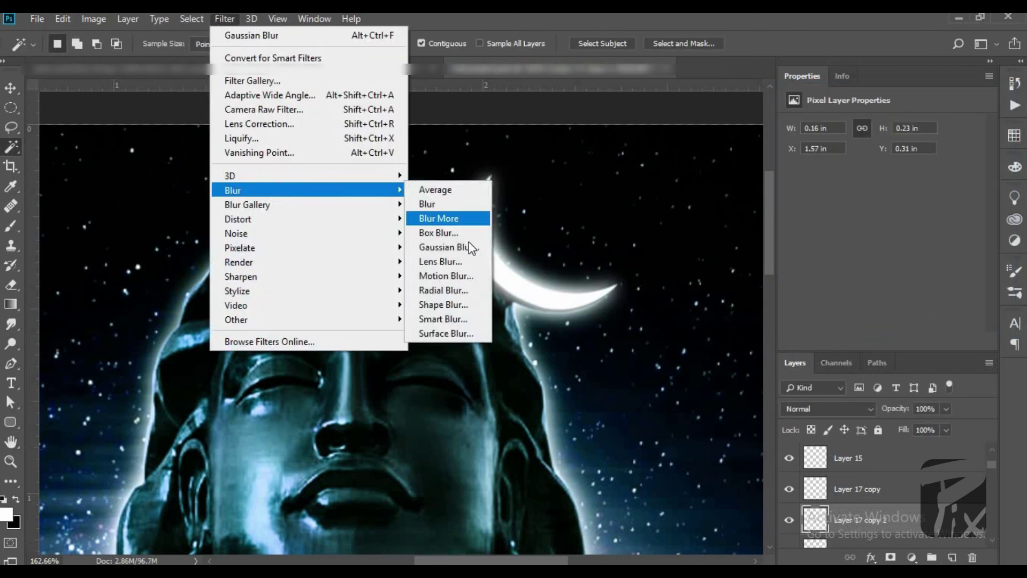
{"action": "left_click", "coordinate": [460, 242]}
{"action": "left_click_drag", "start_coordinate": [833, 330], "coordinate": [842, 325]}
{"action": "left_click", "coordinate": [970, 129]}
{"action": "scroll", "coordinate": [479, 275], "scroll_direction": "down", "scroll_amount": 5}
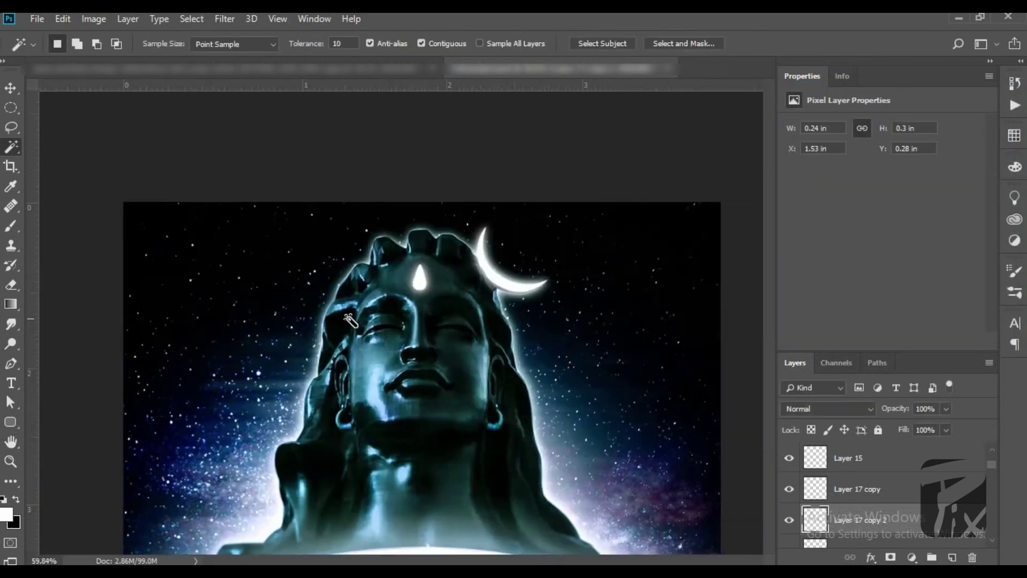
{"action": "scroll", "coordinate": [377, 208], "scroll_direction": "up", "scroll_amount": 1}
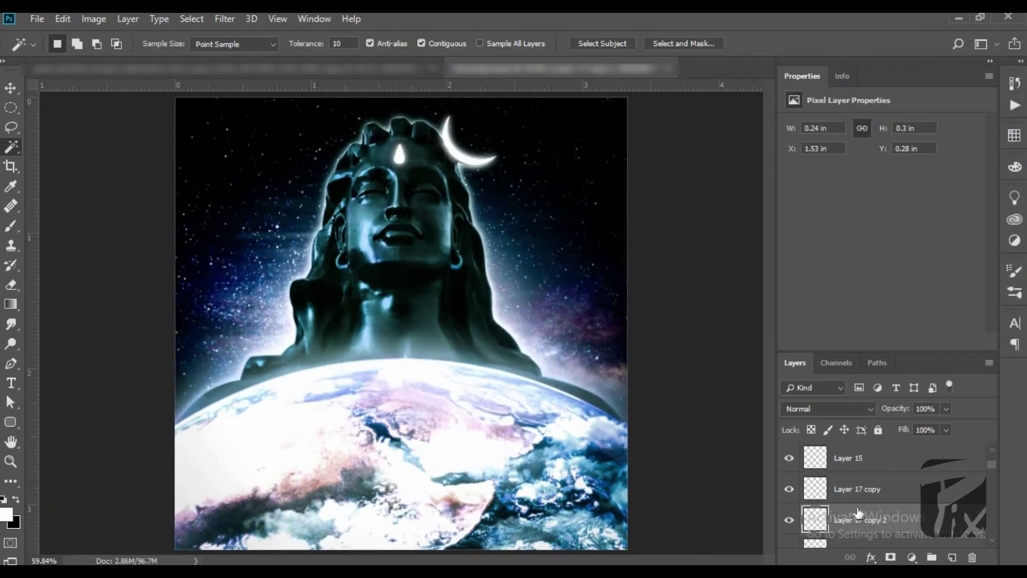
Step: Add Layer 18, draw a closed pen path flaring from the forehead down around the Earth, and convert it to a selection
{"action": "left_click", "coordinate": [951, 557]}
{"action": "key", "text": "p"}
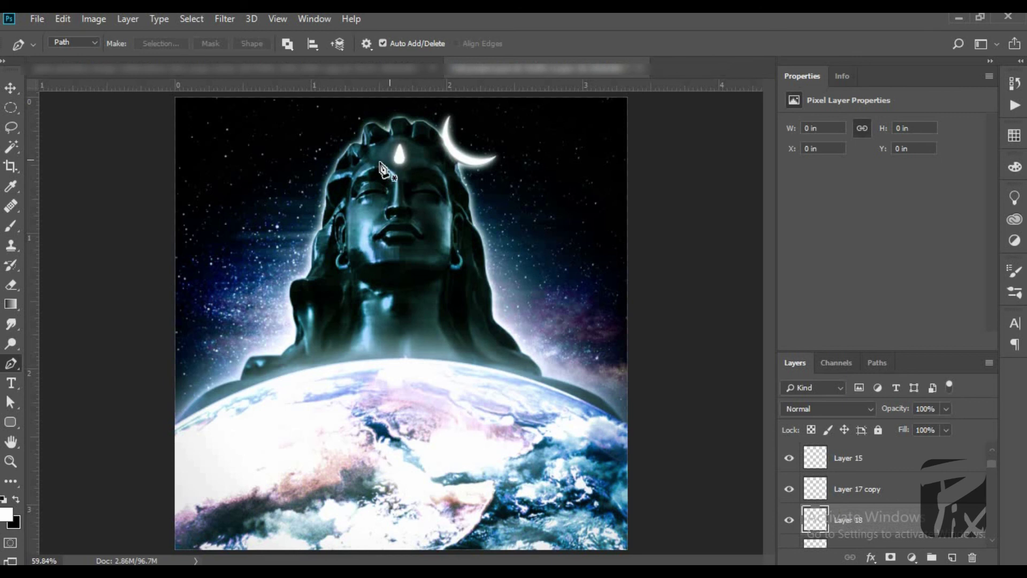
{"action": "scroll", "coordinate": [139, 345], "scroll_direction": "down", "scroll_amount": 1}
{"action": "left_click", "coordinate": [348, 166]}
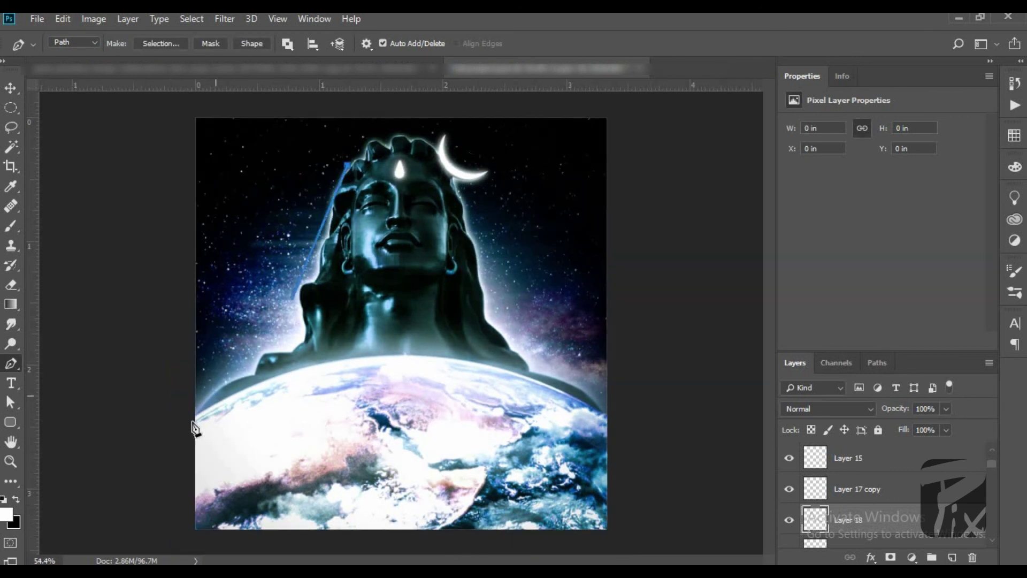
{"action": "scroll", "coordinate": [195, 425], "scroll_direction": "down", "scroll_amount": 5}
{"action": "left_click", "coordinate": [190, 422]}
{"action": "left_click", "coordinate": [190, 543]}
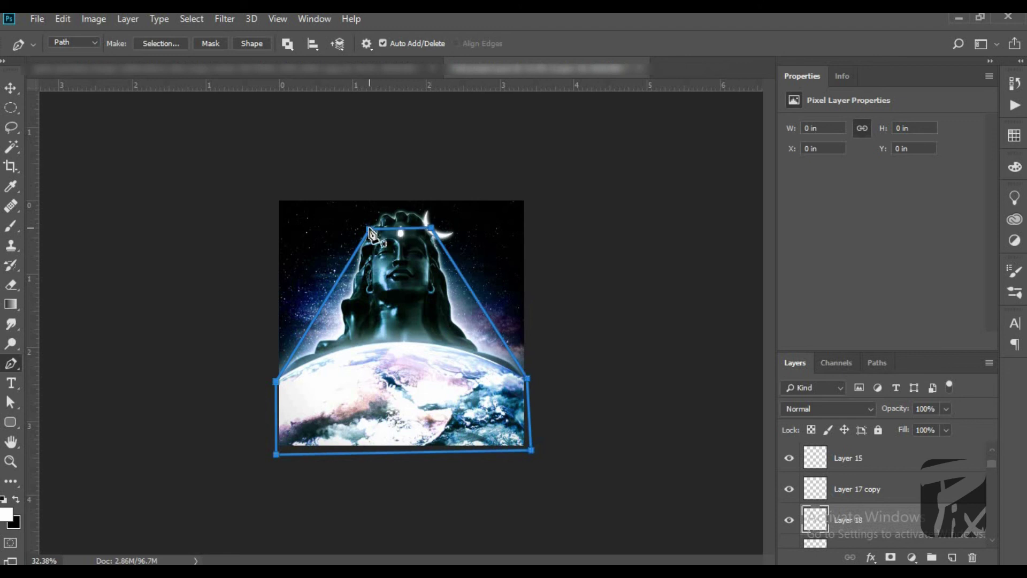
{"action": "key", "text": "ctrl+Return"}
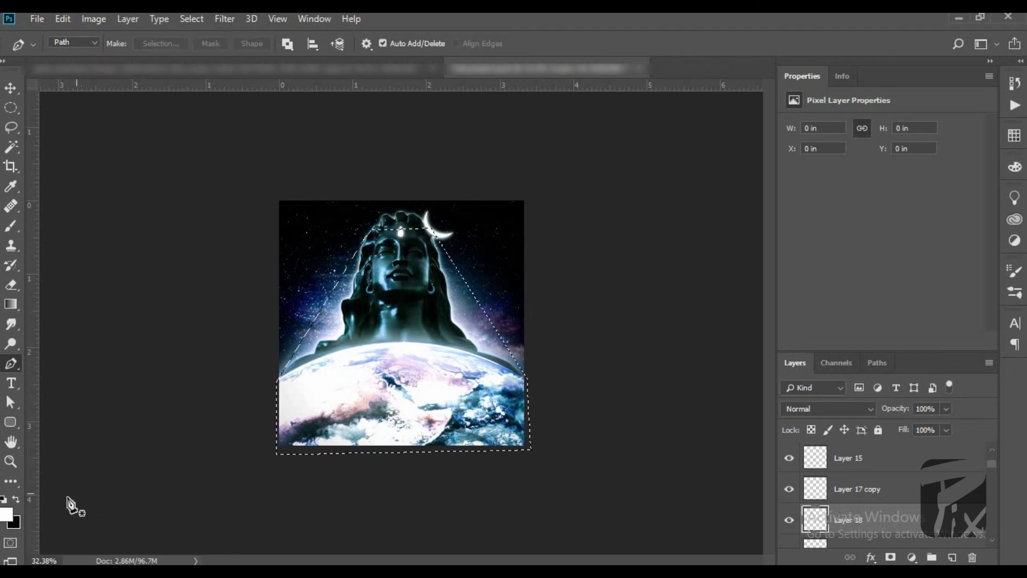
{"action": "scroll", "coordinate": [69, 505], "scroll_direction": "up", "scroll_amount": 3}
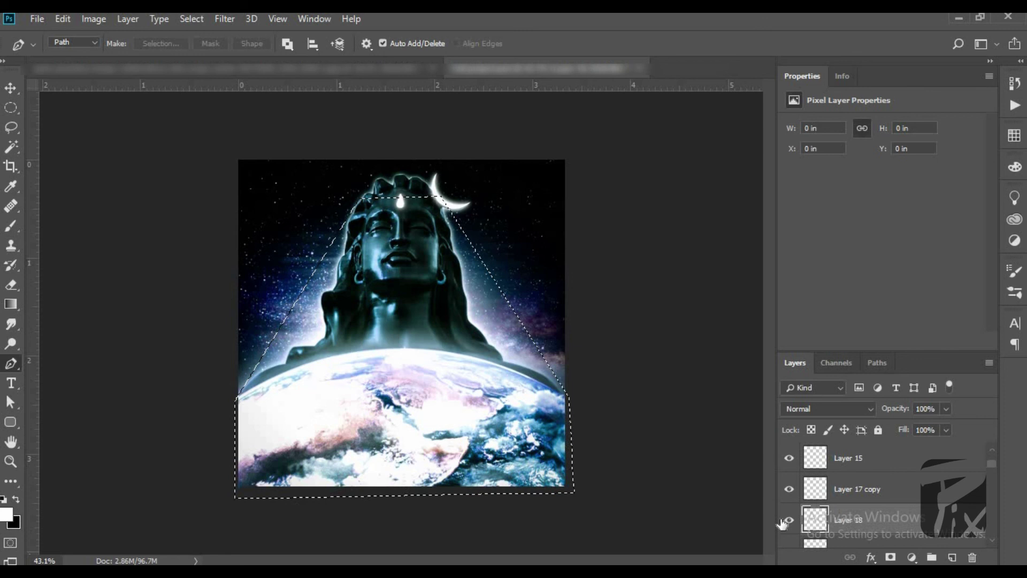
Step: Fill the beam-shaped selection with white on Layer 18, deselect it and lower the layer's opacity to 66%
{"action": "key", "text": "alt+BackSpace"}
{"action": "key", "text": "ctrl+d"}
{"action": "left_click_drag", "start_coordinate": [887, 410], "coordinate": [879, 410]}
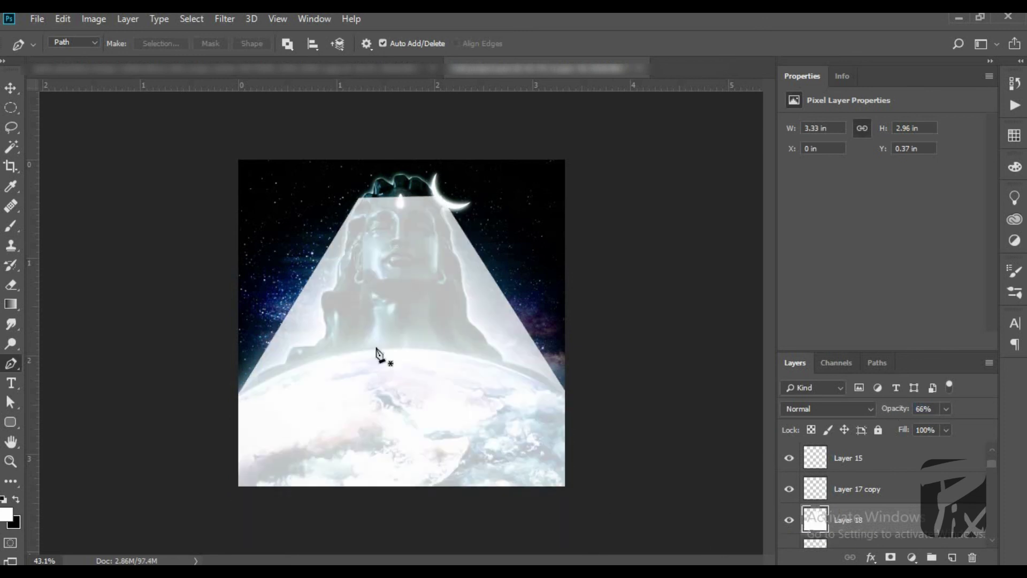
Step: Erase the hard upper edge of the white beam around the statue's forehead with a soft eraser
{"action": "scroll", "coordinate": [379, 353], "scroll_direction": "up", "scroll_amount": 4}
{"action": "key", "text": "e"}
{"action": "scroll", "coordinate": [346, 152], "scroll_direction": "down", "scroll_amount": 5}
{"action": "key", "text": "bracketleft"}
{"action": "scroll", "coordinate": [401, 321], "scroll_direction": "up", "scroll_amount": 1}
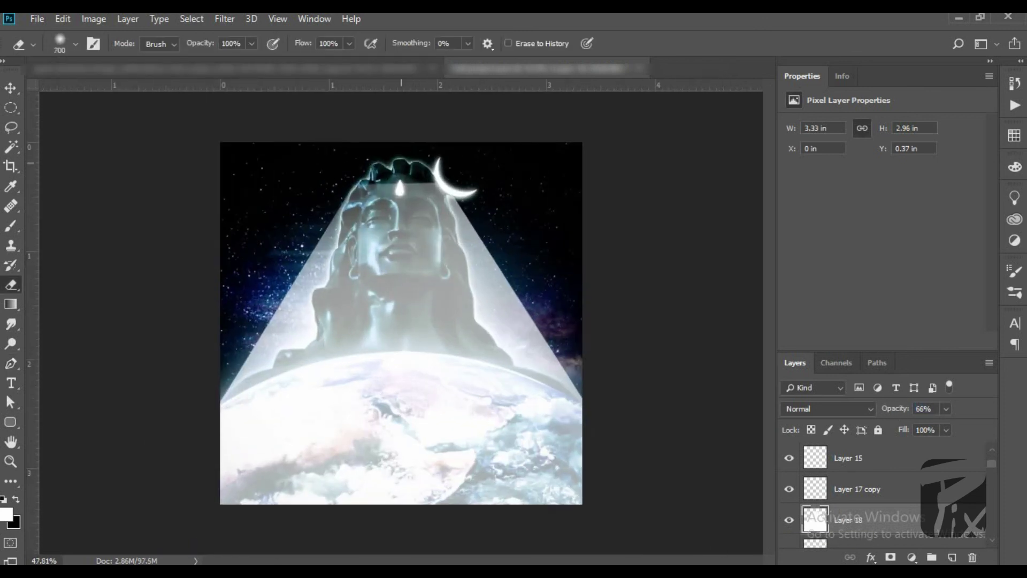
{"action": "key", "text": "bracketright"}
{"action": "key", "text": "bracketright"}
{"action": "left_click_drag", "start_coordinate": [370, 163], "coordinate": [453, 147]}
{"action": "scroll", "coordinate": [390, 256], "scroll_direction": "up", "scroll_amount": 1}
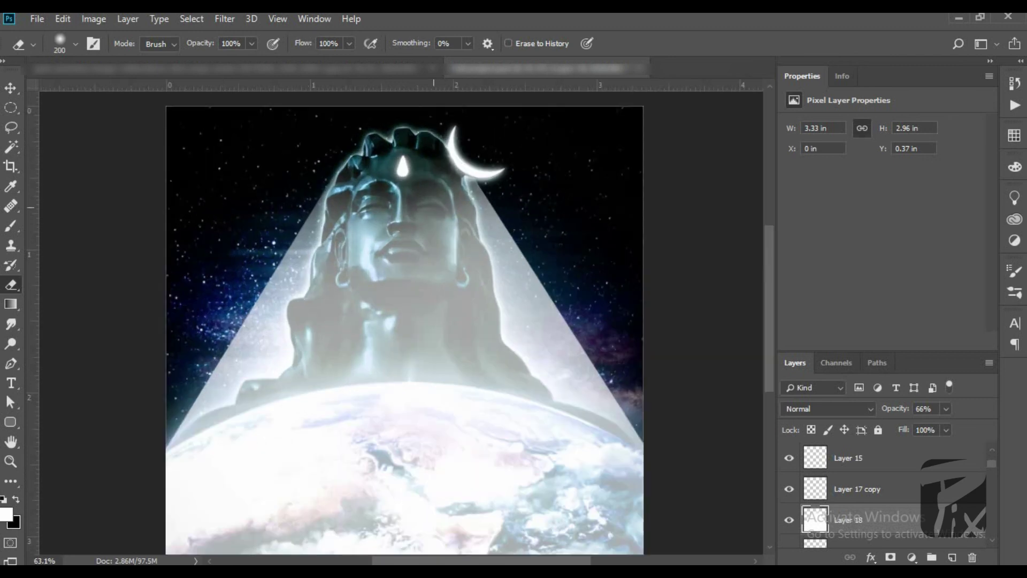
Step: Soften the white beam on Layer 18 with a Gaussian Blur of 8.4 pixels radius
{"action": "left_click", "coordinate": [219, 19]}
{"action": "left_click", "coordinate": [439, 235]}
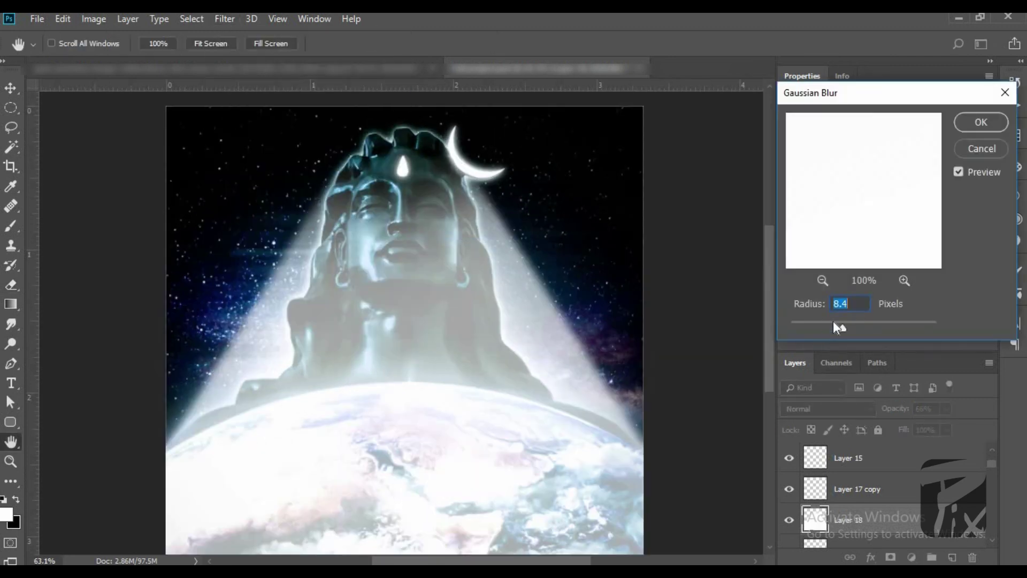
{"action": "left_click", "coordinate": [966, 128]}
{"action": "left_click", "coordinate": [225, 19]}
{"action": "mouse_move", "coordinate": [268, 191]}
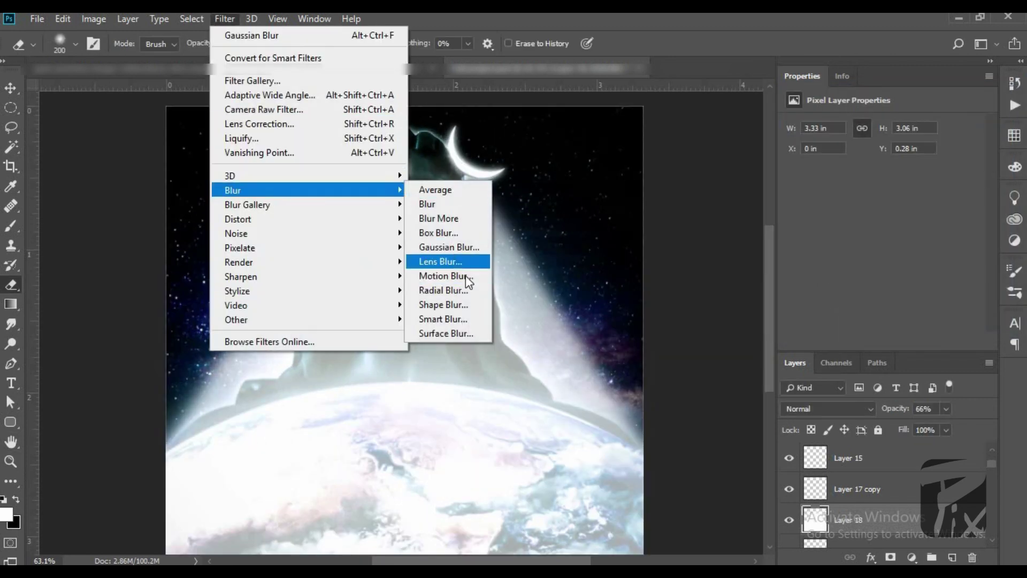
{"action": "left_click", "coordinate": [449, 262]}
Step: Erase the beam's outer edges beside the statue with the soft eraser and lower Layer 18's opacity to 39%
{"action": "left_click_drag", "start_coordinate": [673, 349], "coordinate": [661, 343]}
{"action": "left_click_drag", "start_coordinate": [626, 397], "coordinate": [603, 397]}
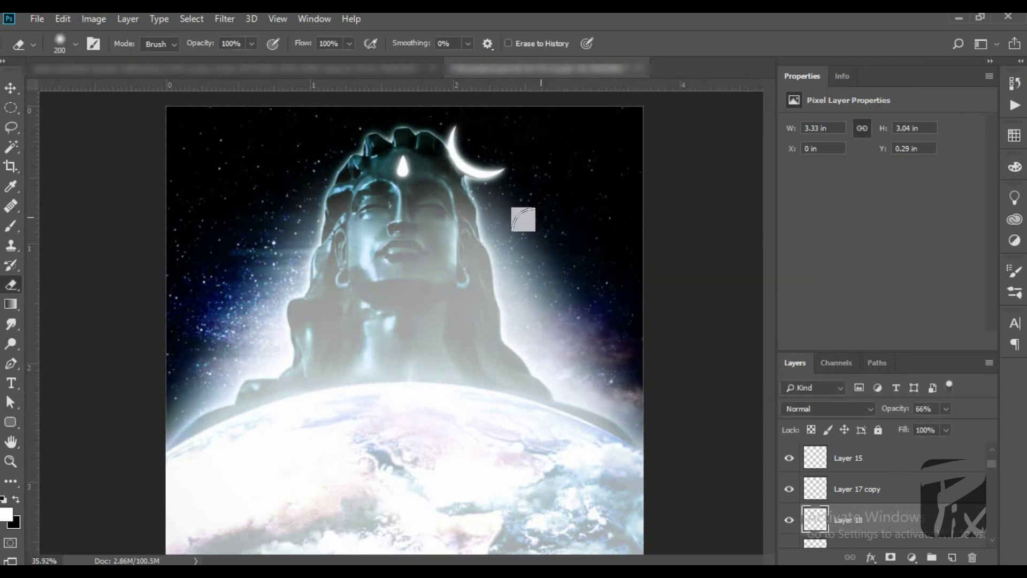
{"action": "scroll", "coordinate": [536, 230], "scroll_direction": "down", "scroll_amount": 5}
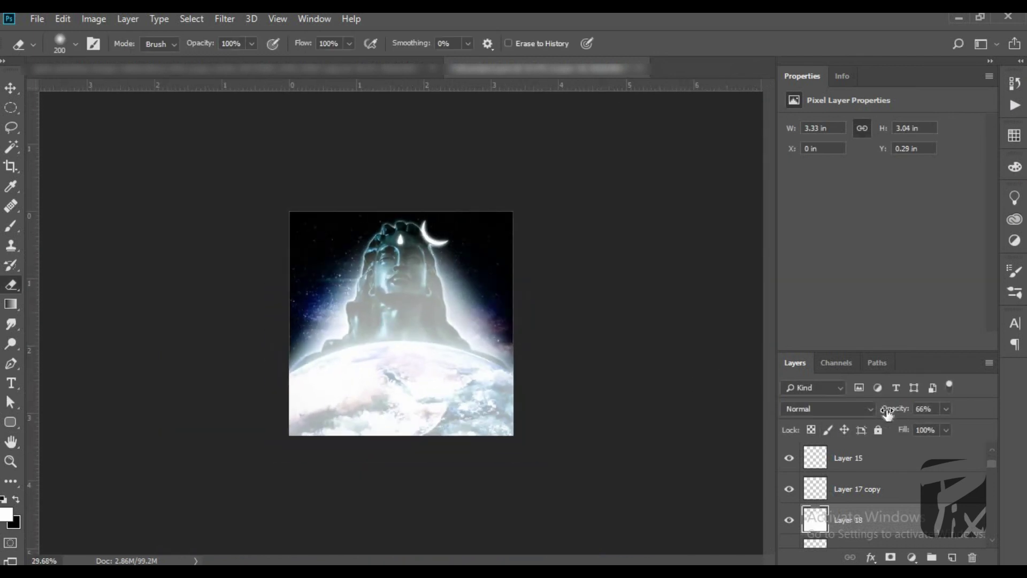
{"action": "left_click_drag", "start_coordinate": [888, 413], "coordinate": [868, 412]}
Step: Erase the beam's white haze over the statue and the Earth on Layer 18 with a soft eraser enlarged to 1300 px
{"action": "left_click", "coordinate": [403, 444]}
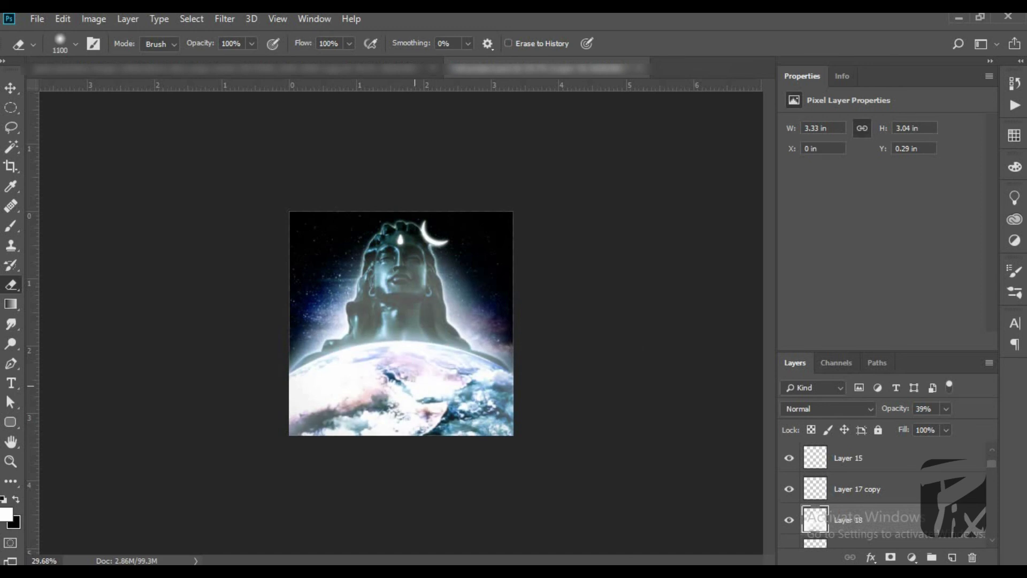
{"action": "key", "text": "["}
{"action": "left_click", "coordinate": [401, 307]}
{"action": "key", "text": "]"}
{"action": "key", "text": "]"}
{"action": "key", "text": "]"}
{"action": "left_click", "coordinate": [402, 418]}
Step: Compare the composition with and without the beam glow by toggling Layer 18's visibility
{"action": "left_click", "coordinate": [792, 522]}
{"action": "left_click", "coordinate": [792, 521]}
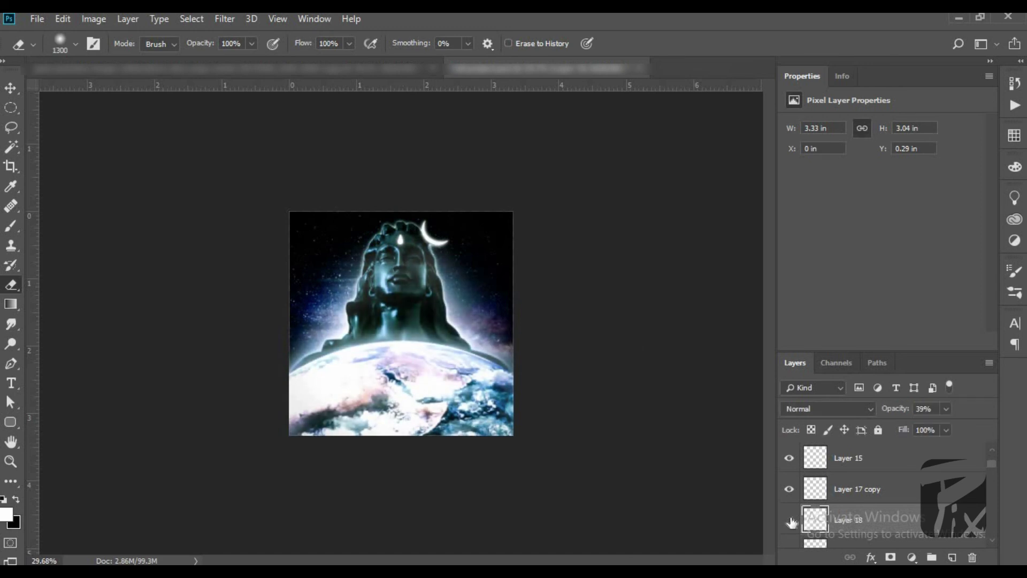
{"action": "scroll", "coordinate": [484, 449], "scroll_direction": "up", "scroll_amount": 3}
{"action": "left_click", "coordinate": [792, 521]}
{"action": "left_click", "coordinate": [792, 522]}
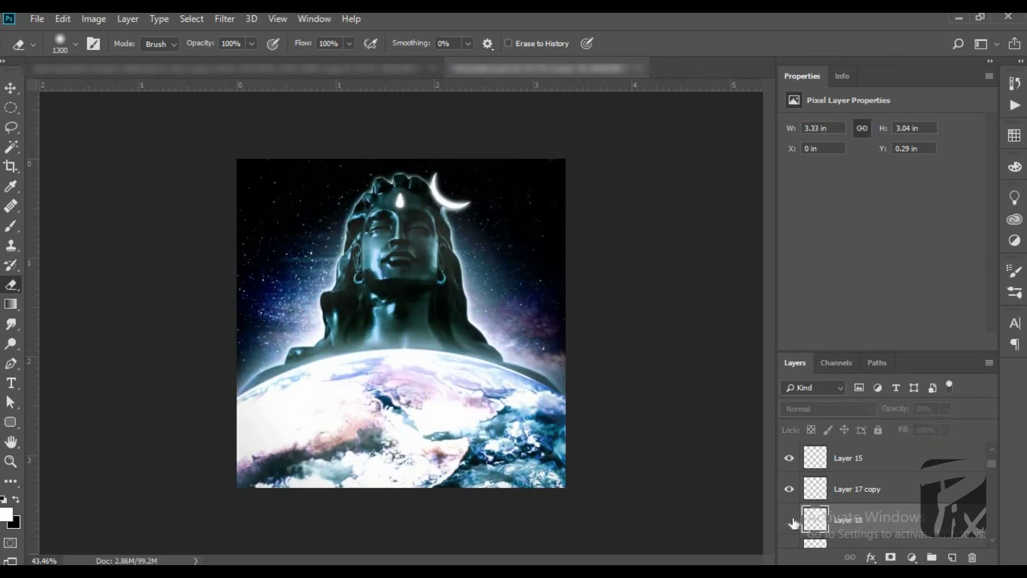
Step: Inspect the finished composition closely and at reduced size, and save the document
{"action": "scroll", "coordinate": [328, 259], "scroll_direction": "up", "scroll_amount": 4}
{"action": "scroll", "coordinate": [351, 281], "scroll_direction": "down", "scroll_amount": 7}
{"action": "key", "text": "ctrl+s"}
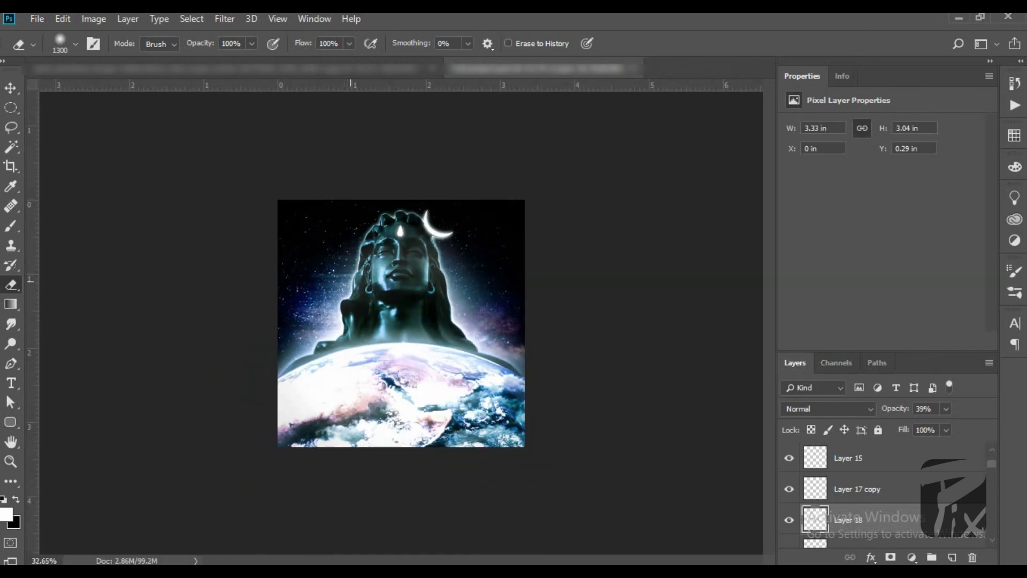
{"action": "scroll", "coordinate": [351, 279], "scroll_direction": "up", "scroll_amount": 3}
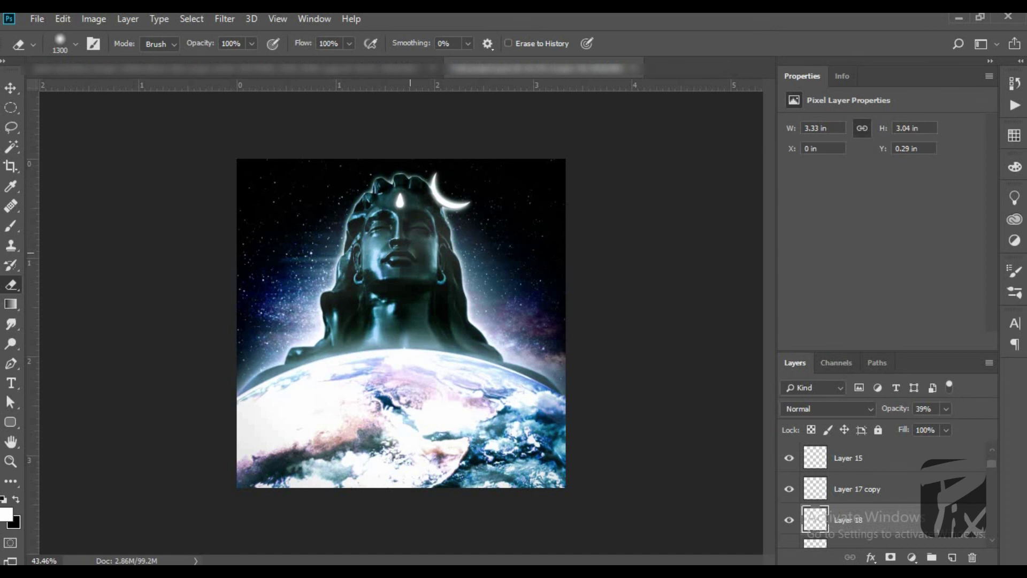